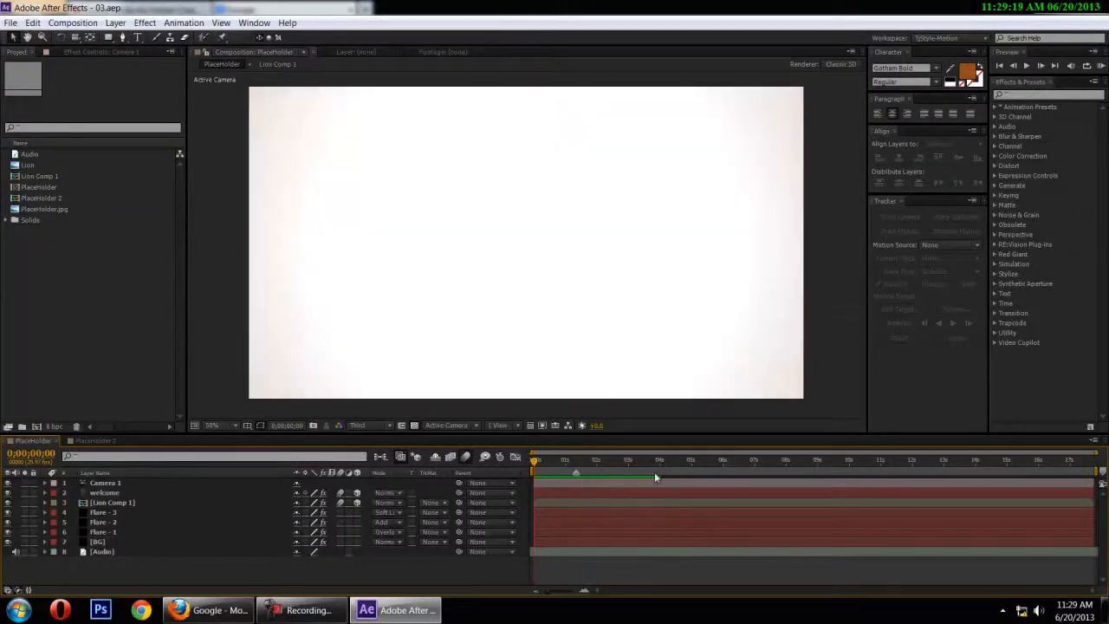
Preview the finished PlaceHolder composition's opening frames and play back the simpler PlaceHolder 2 composition
drag(535, 466, 552, 462)
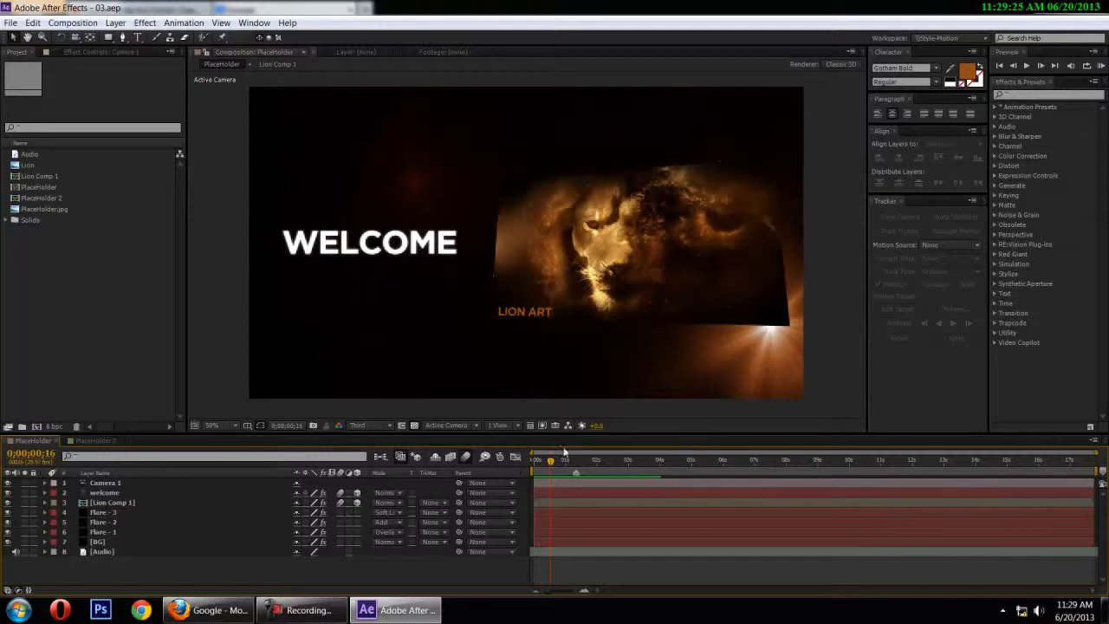
mouse_move(551, 462)
mouse_down()
mouse_move(637, 470)
mouse_move(577, 470)
mouse_move(564, 491)
mouse_move(584, 502)
mouse_move(533, 509)
mouse_move(546, 512)
mouse_move(540, 520)
mouse_up()
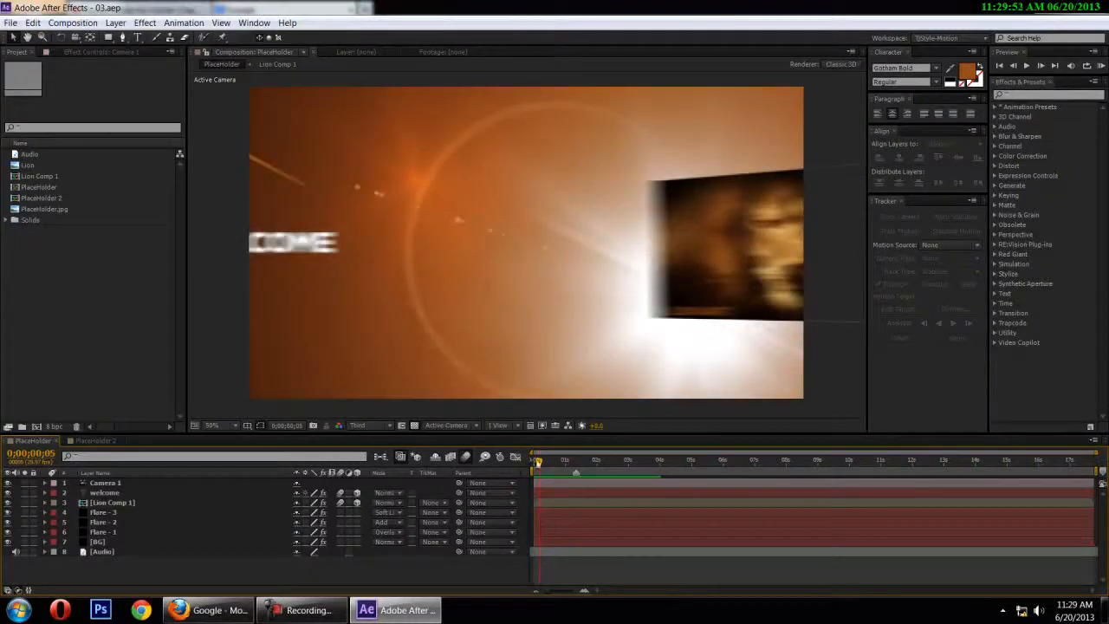
click(91, 442)
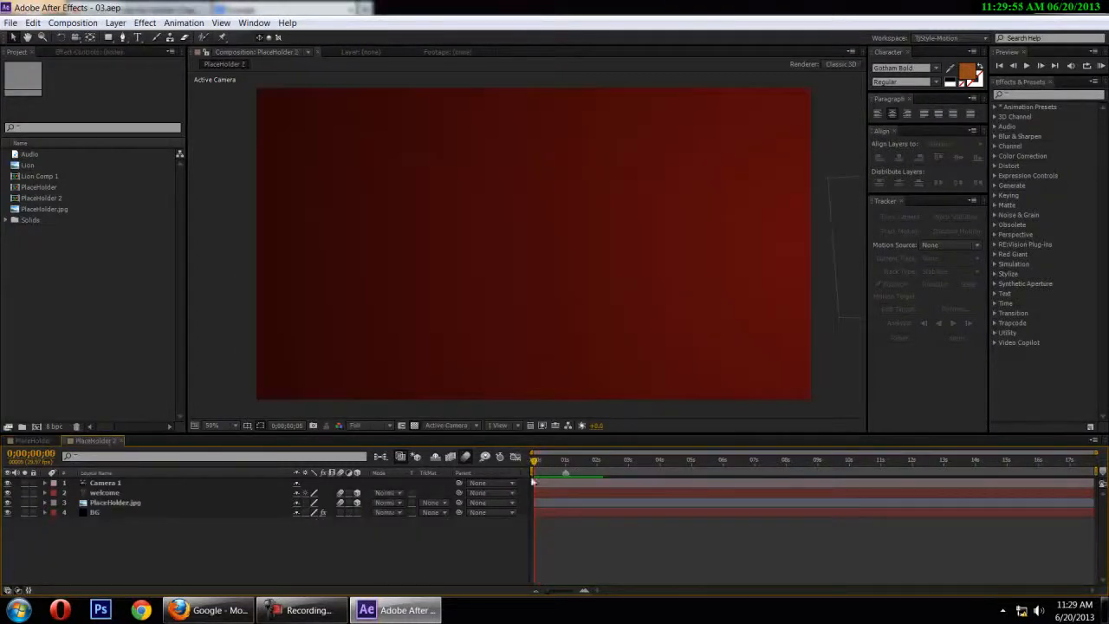
key(space)
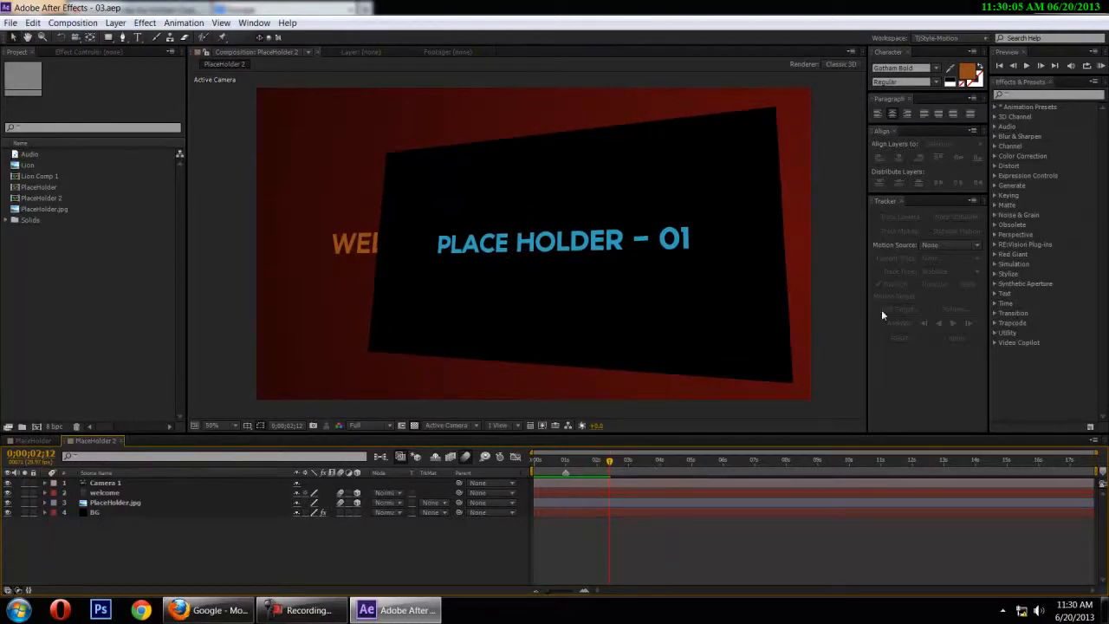
Create a new composition from the PlaceHolder.jpg footage
click(81, 357)
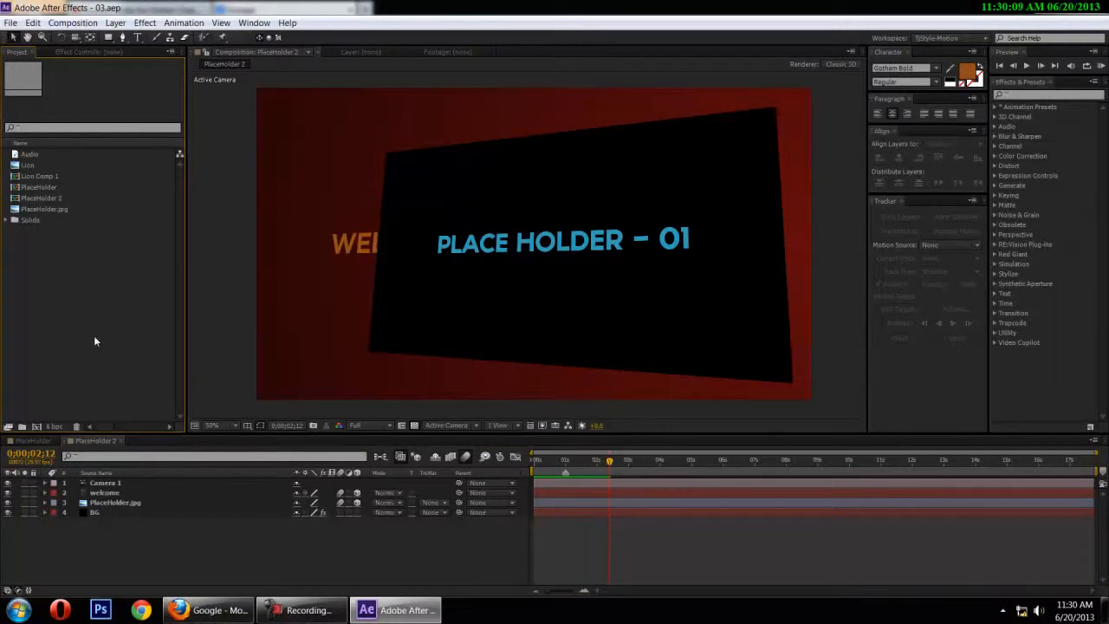
click(41, 208)
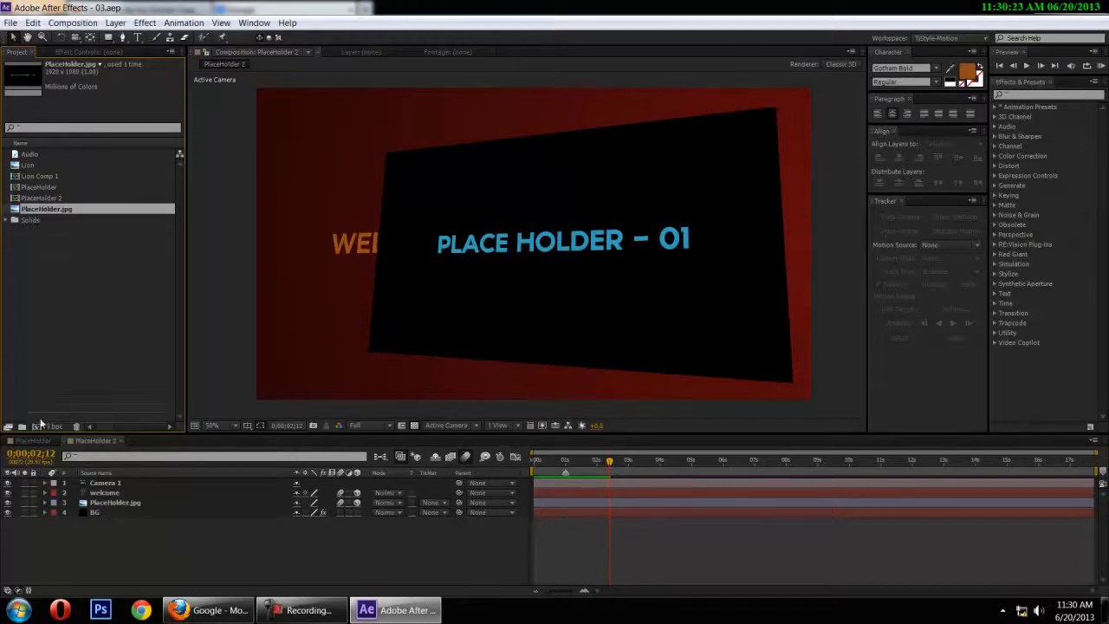
drag(37, 430, 38, 433)
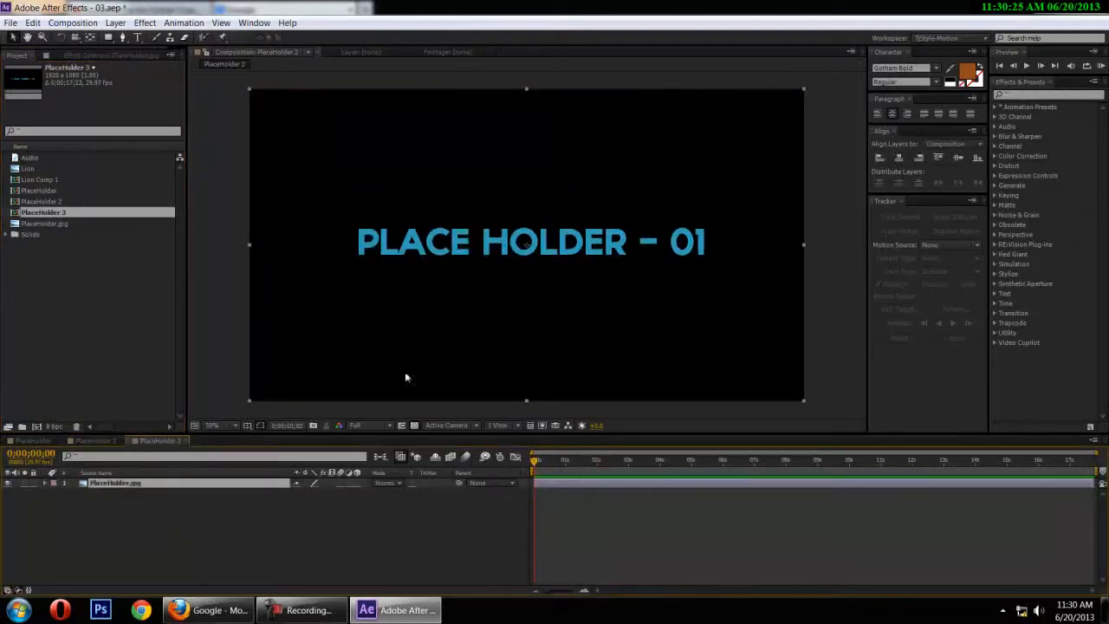
Scale the PlaceHolder.jpg layer to 50%
key(s)
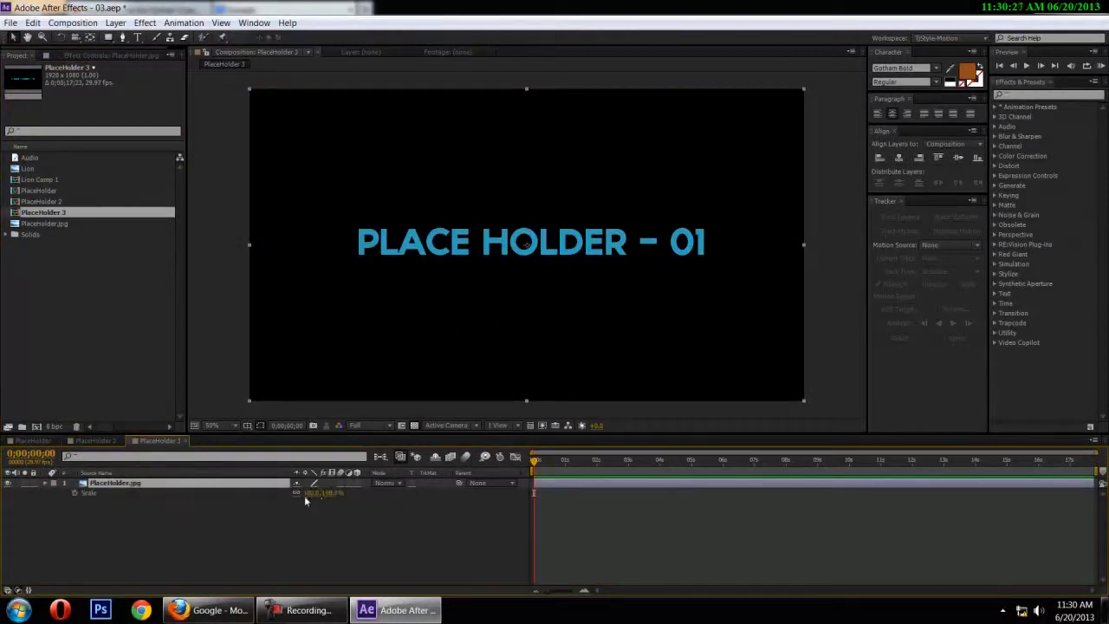
click(313, 493)
text(50)
key(Return)
click(328, 514)
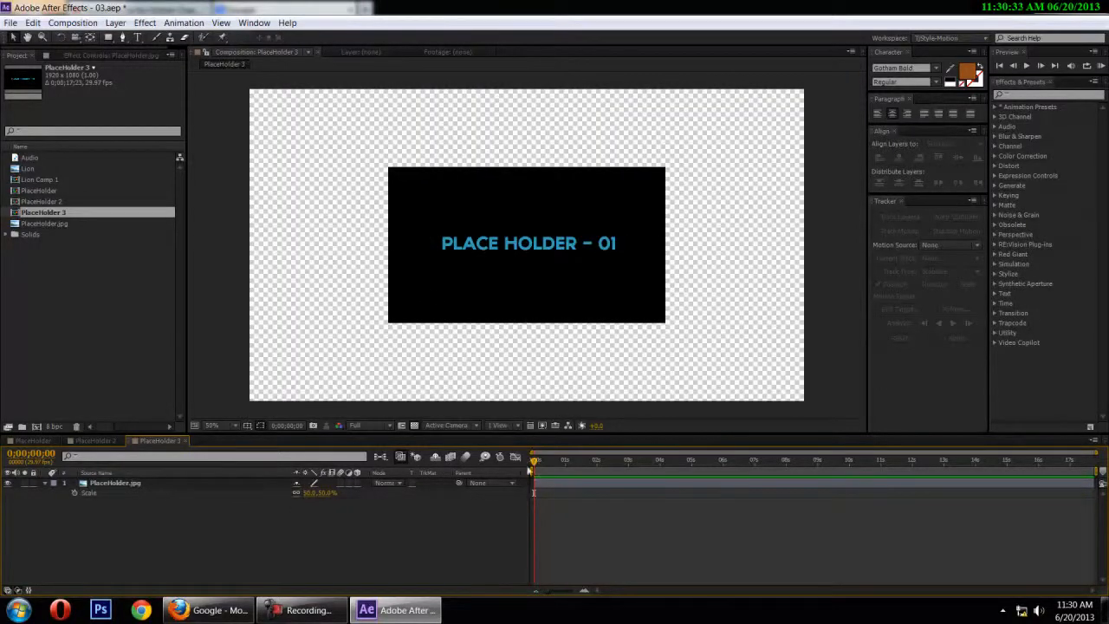
Add a black composition-sized solid named BG
key(ctrl+y)
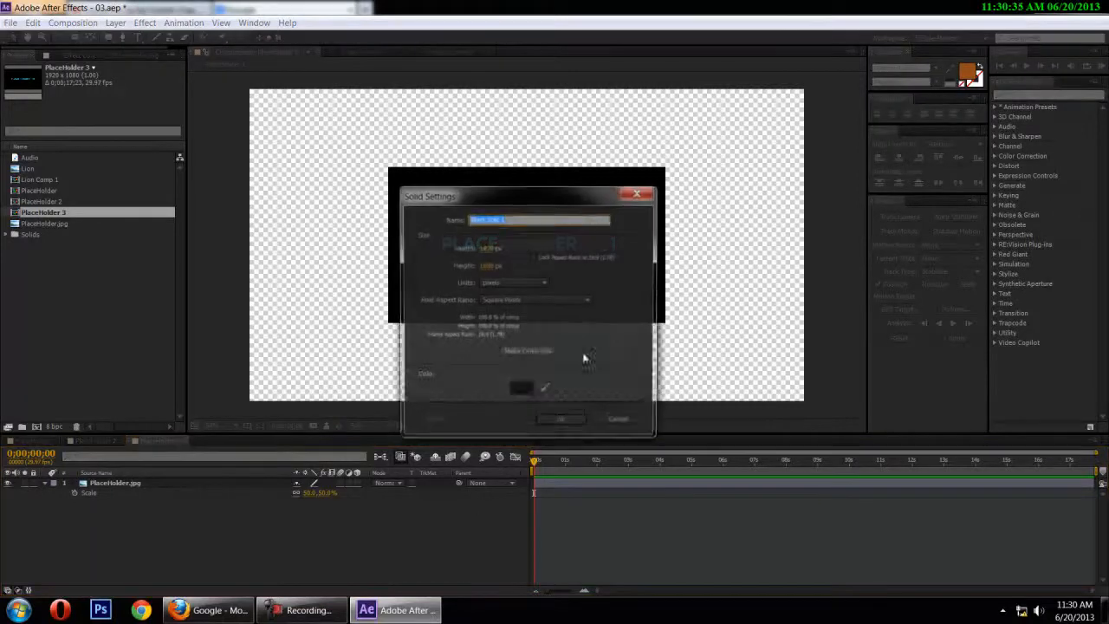
text(BG)
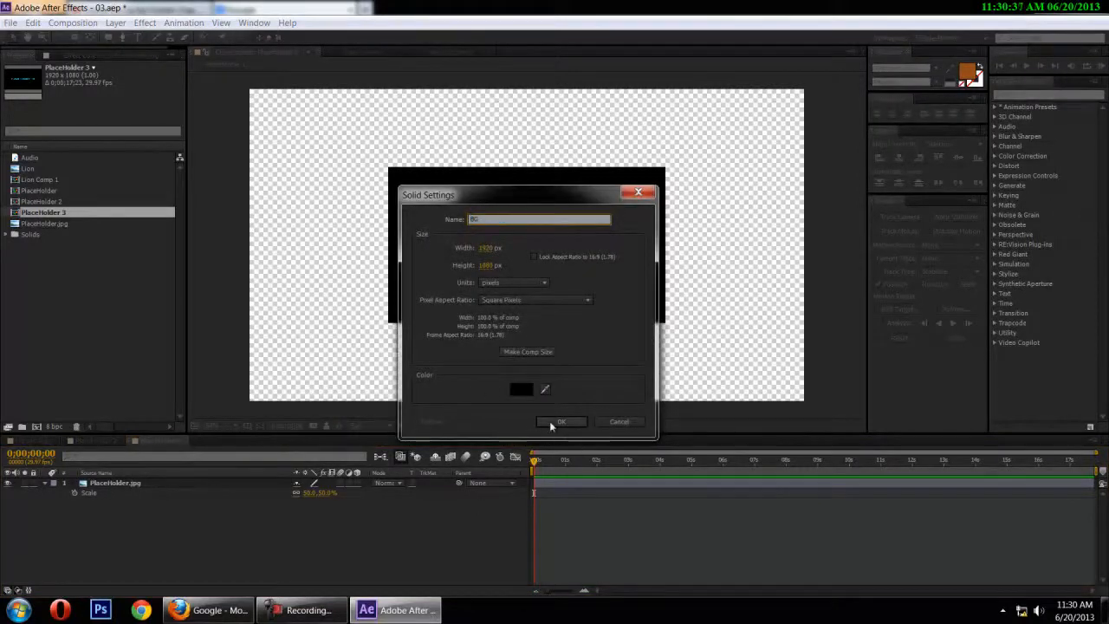
click(559, 421)
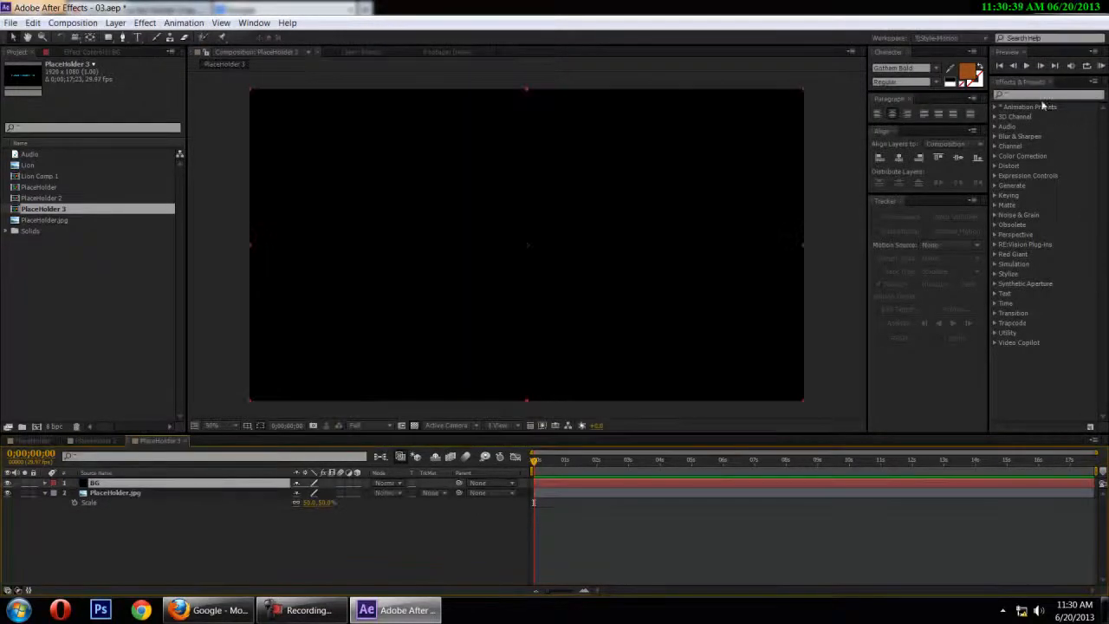
Apply the Ramp effect to the BG solid and set its ramp shape to Radial Ramp
click(1036, 90)
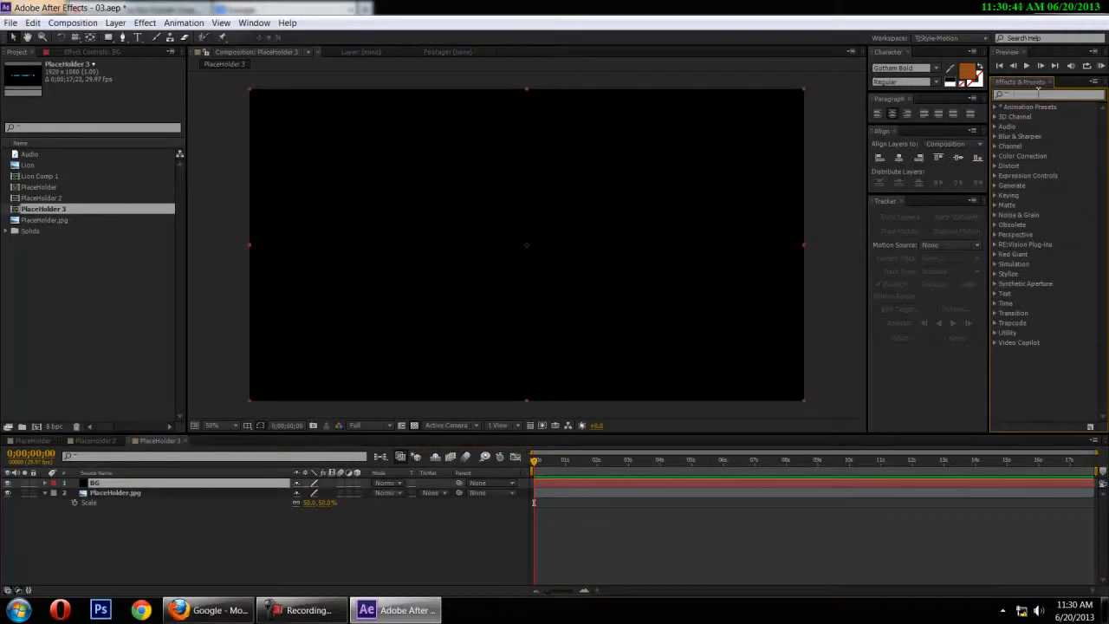
text(ra)
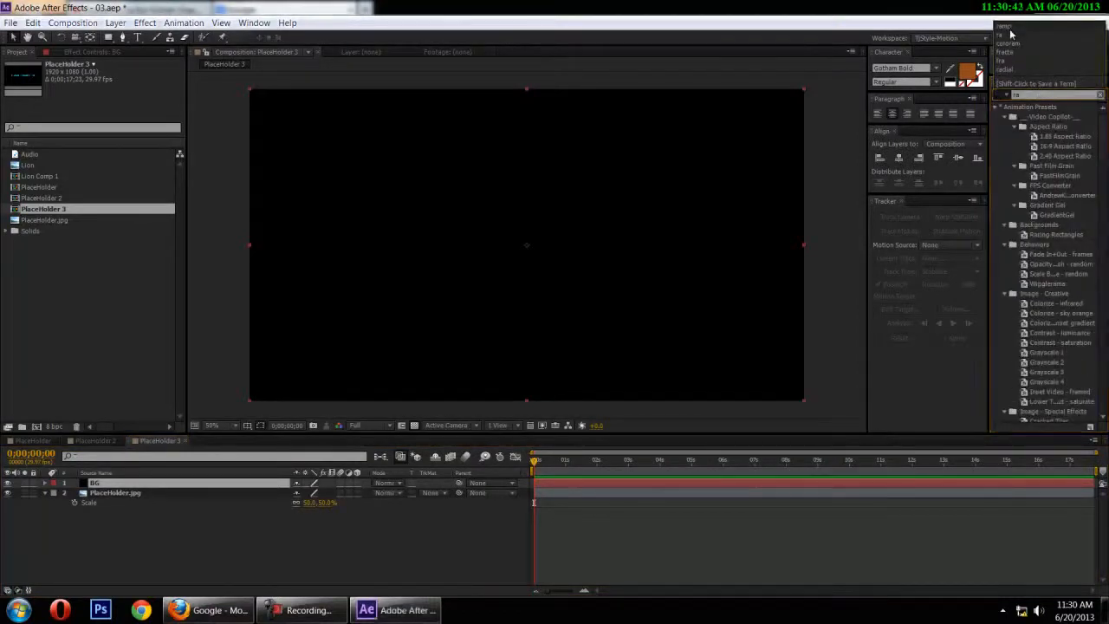
click(1010, 33)
drag(98, 502, 109, 484)
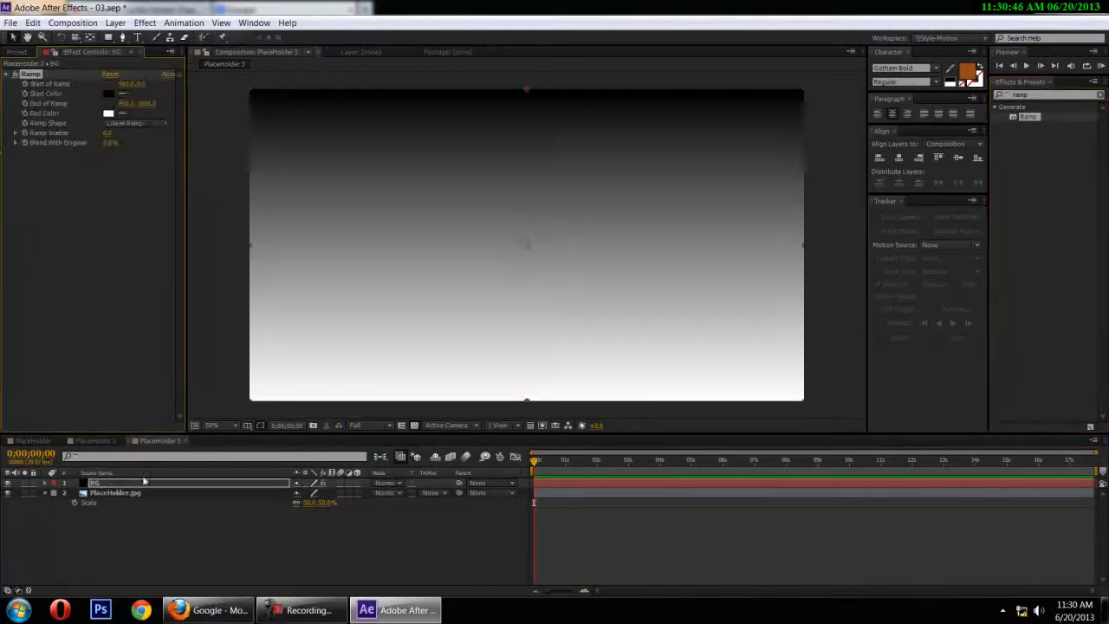
click(128, 125)
click(134, 149)
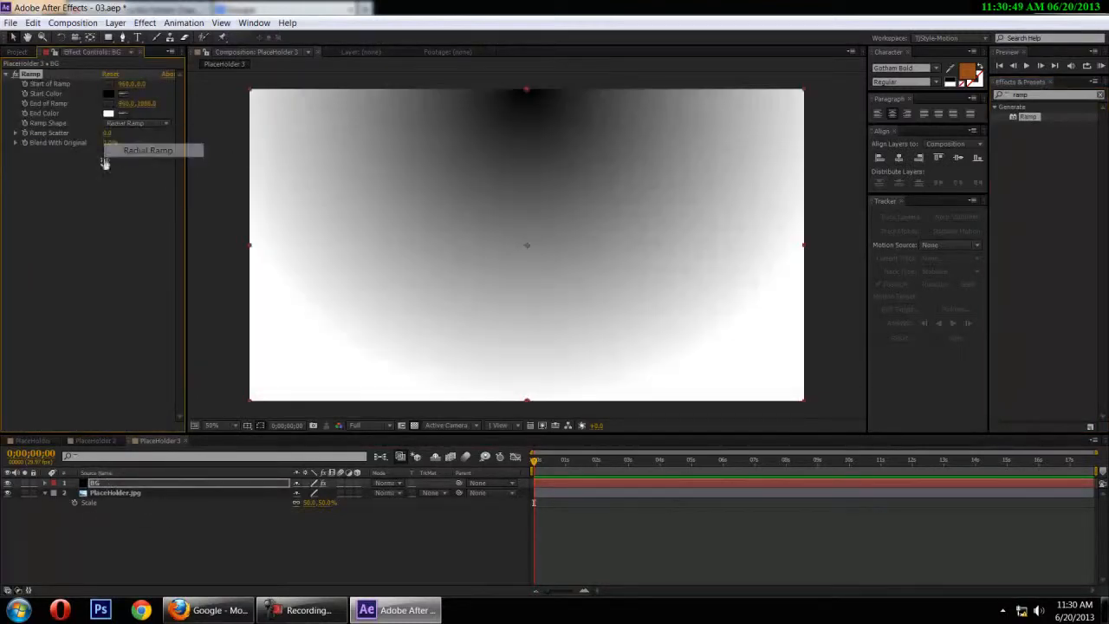
Set the ramp's start color to dark red and its end color to black (000000)
click(109, 93)
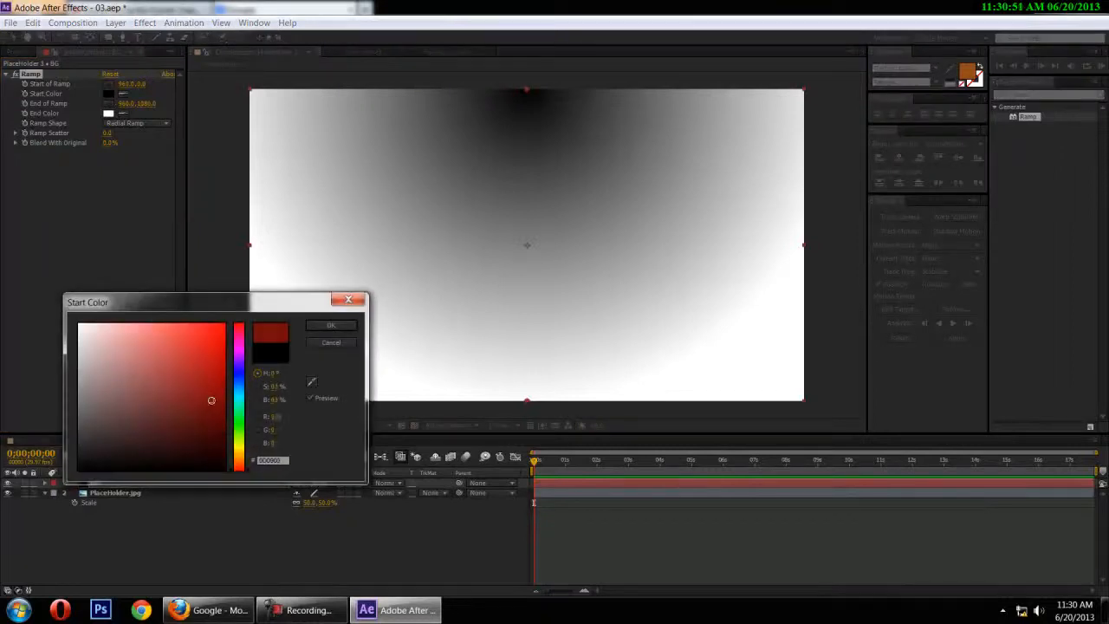
drag(208, 397, 212, 406)
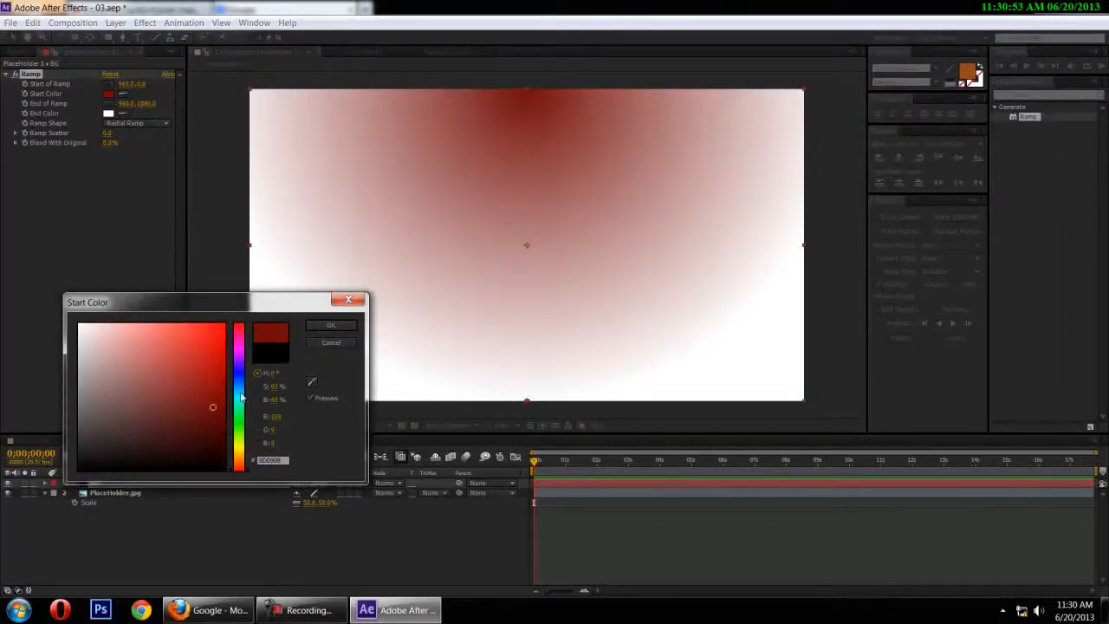
click(330, 325)
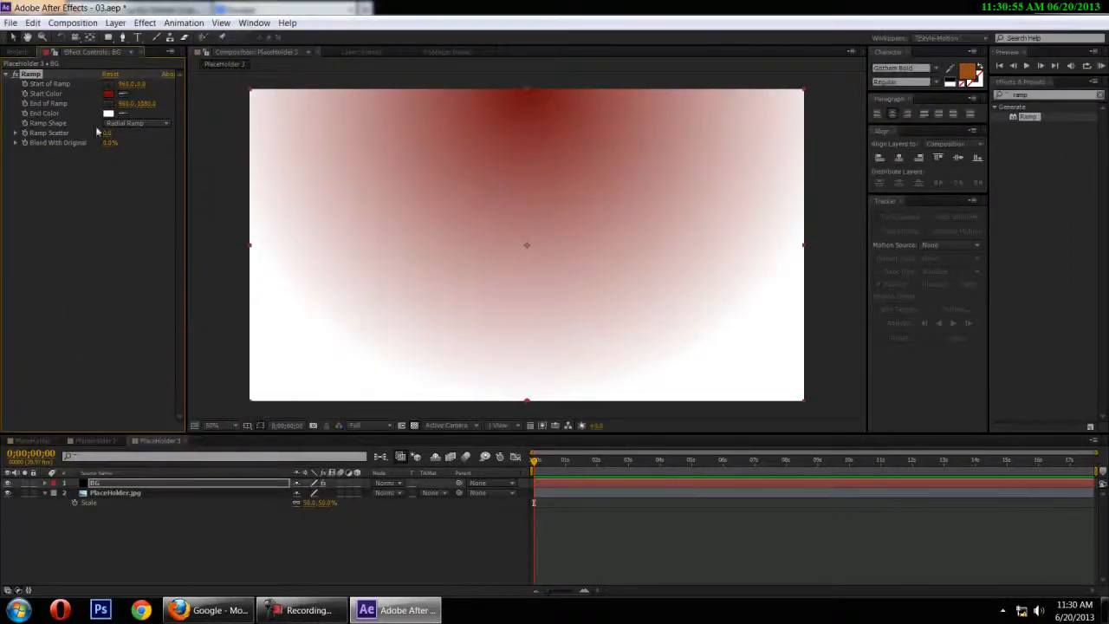
click(108, 114)
click(107, 448)
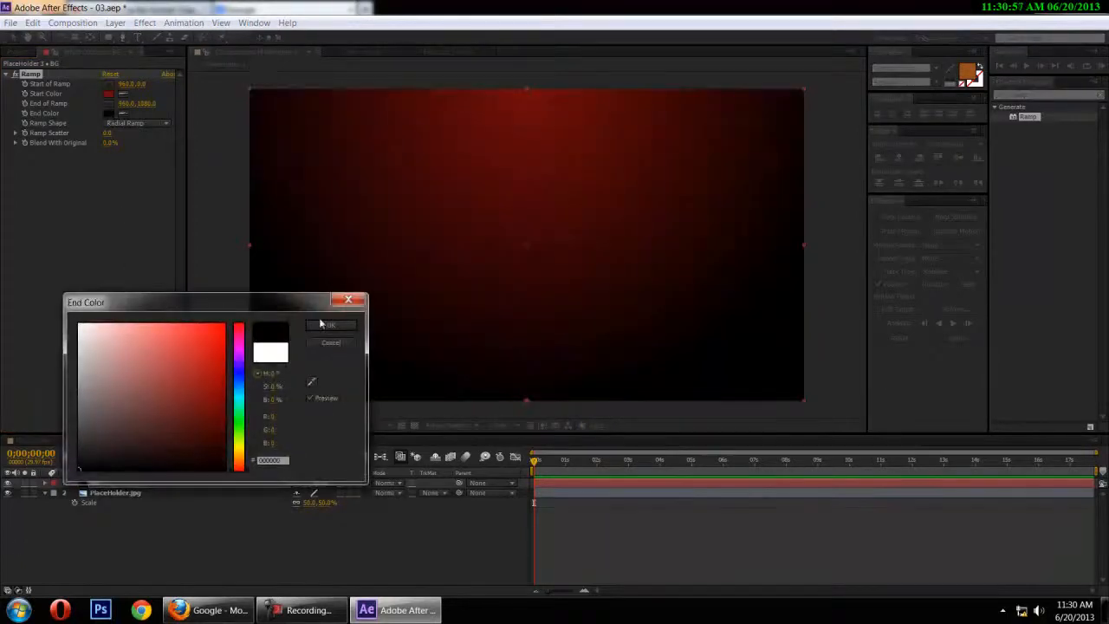
click(314, 324)
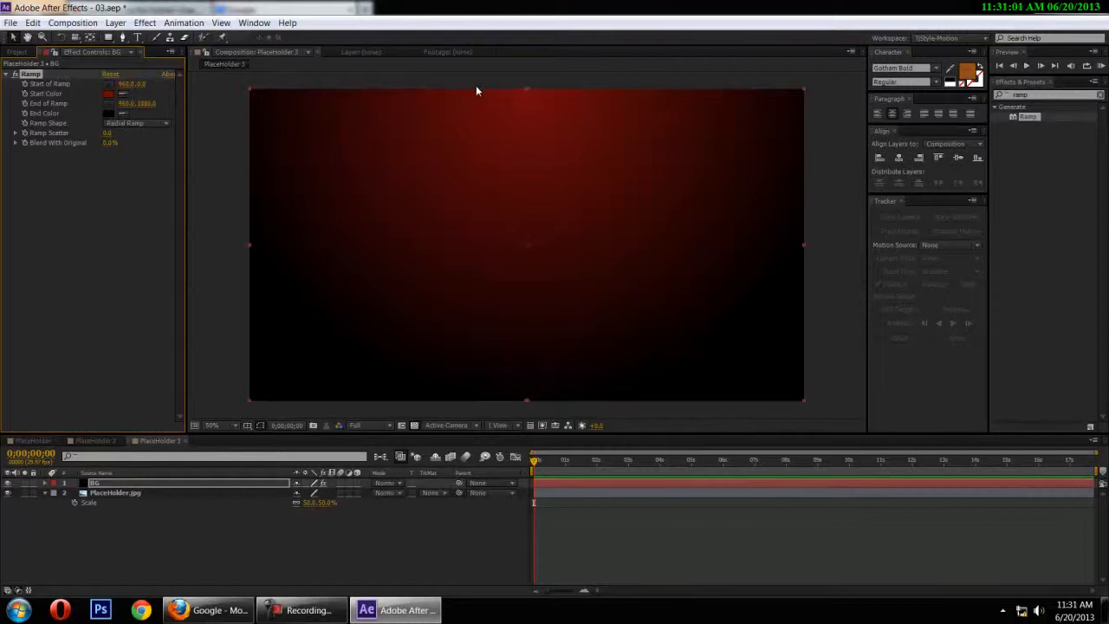
Move the ramp's start point to the middle of the frame's right edge and its end point far outside the frame at lower left
drag(521, 86, 750, 224)
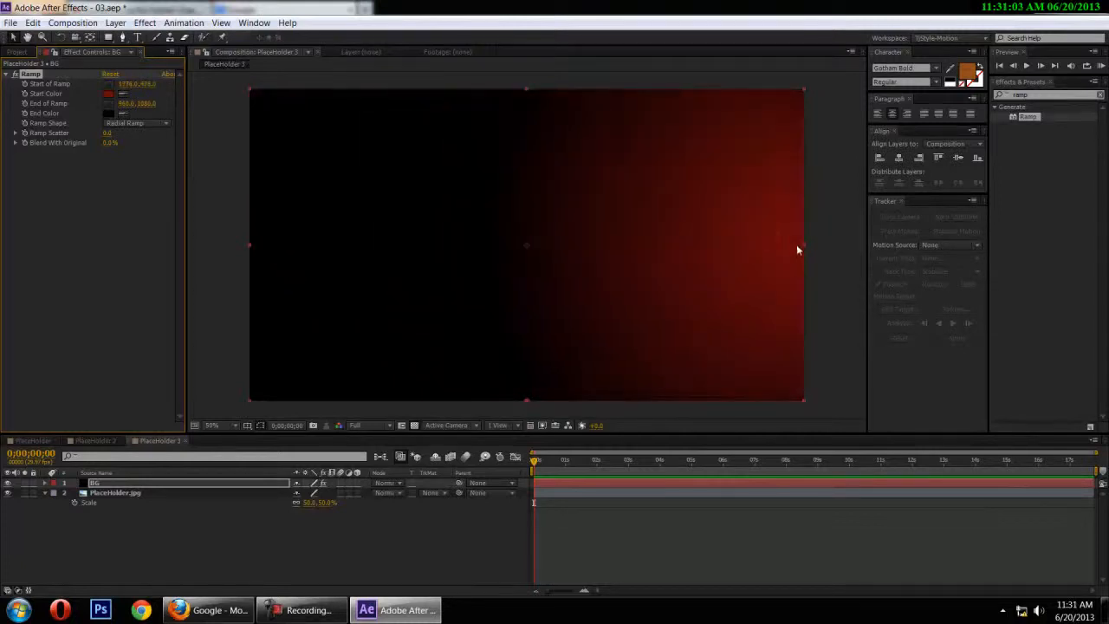
key(comma)
key(comma)
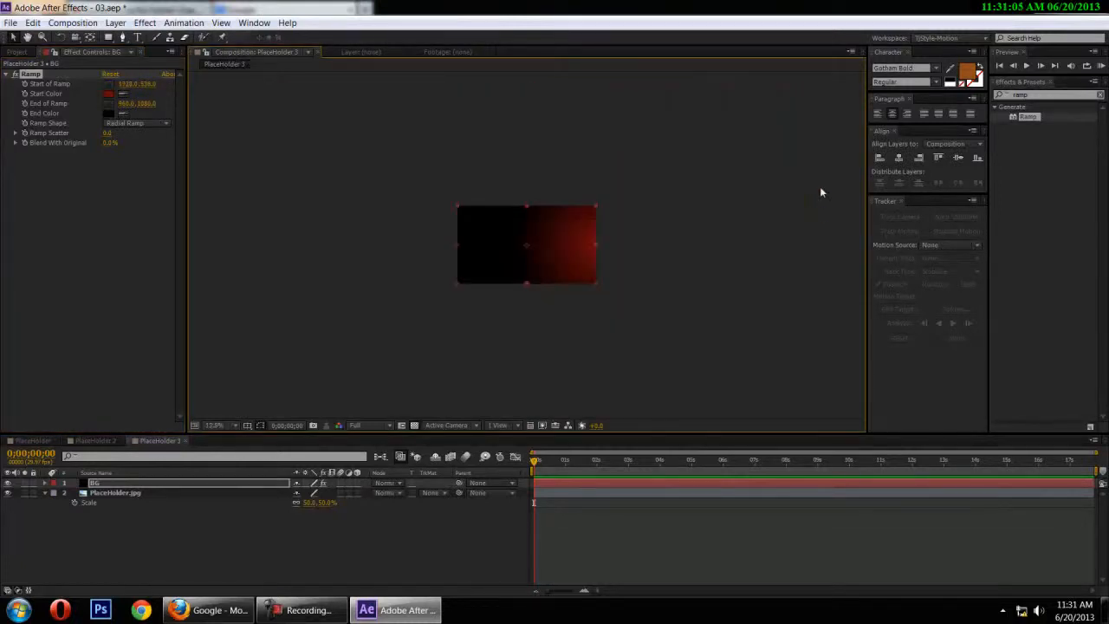
drag(527, 283, 340, 334)
key(period)
key(period)
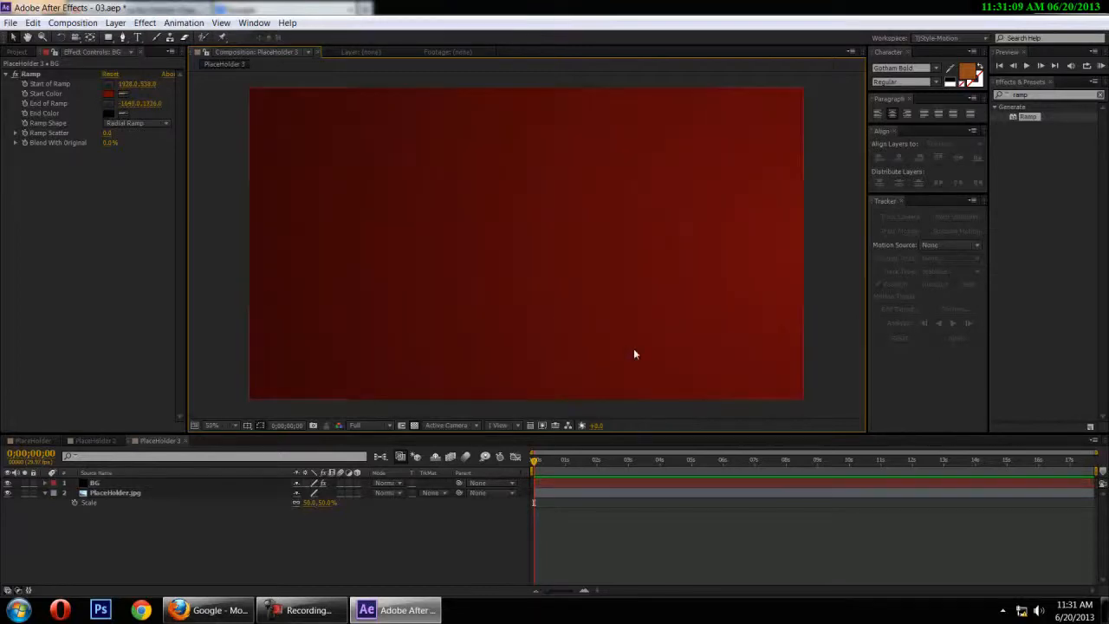
Move the BG layer below PlaceHolder.jpg in the layer stack, with the current time at 0;00;01;12
click(555, 472)
drag(558, 473, 577, 474)
drag(95, 483, 114, 549)
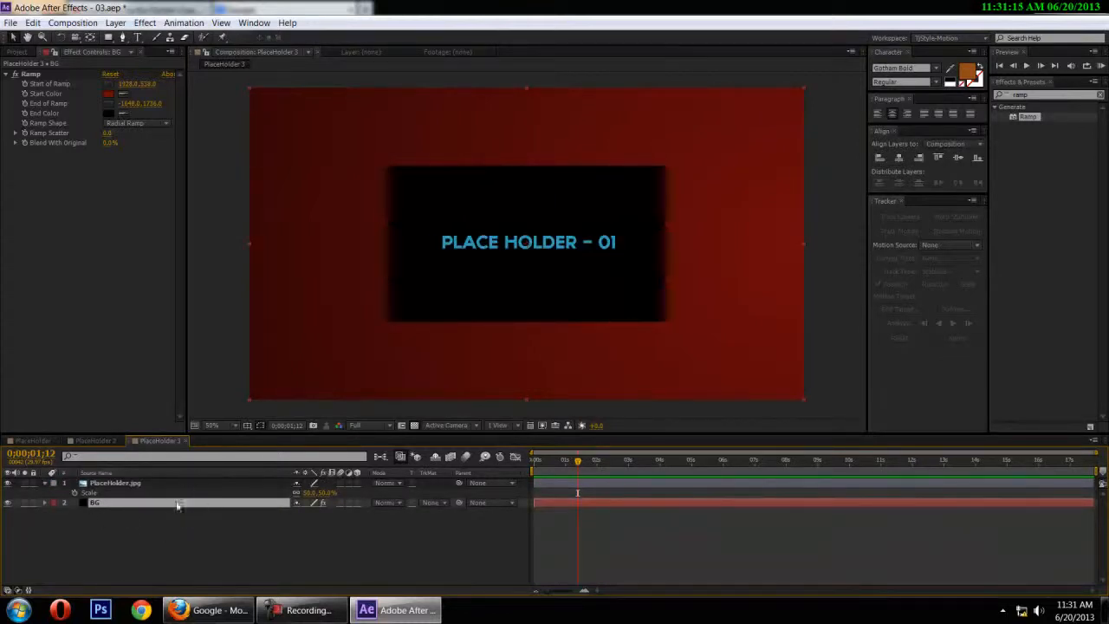
Return to the first frame and make PlaceHolder.jpg a 3D layer with its Position property shown
drag(571, 468, 474, 476)
click(137, 482)
key(p)
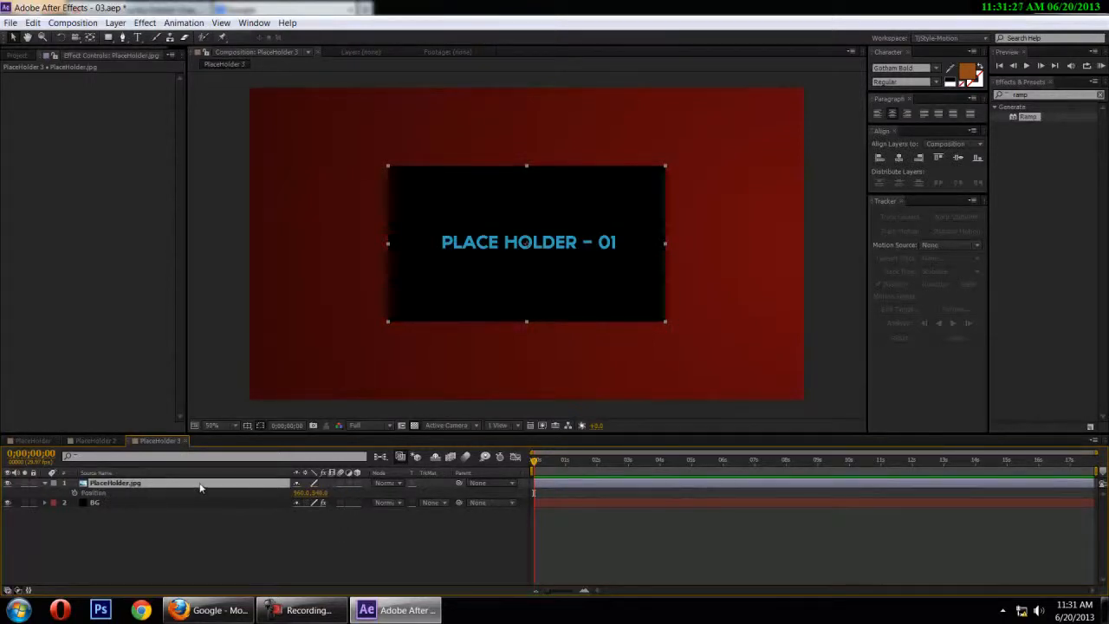
click(357, 482)
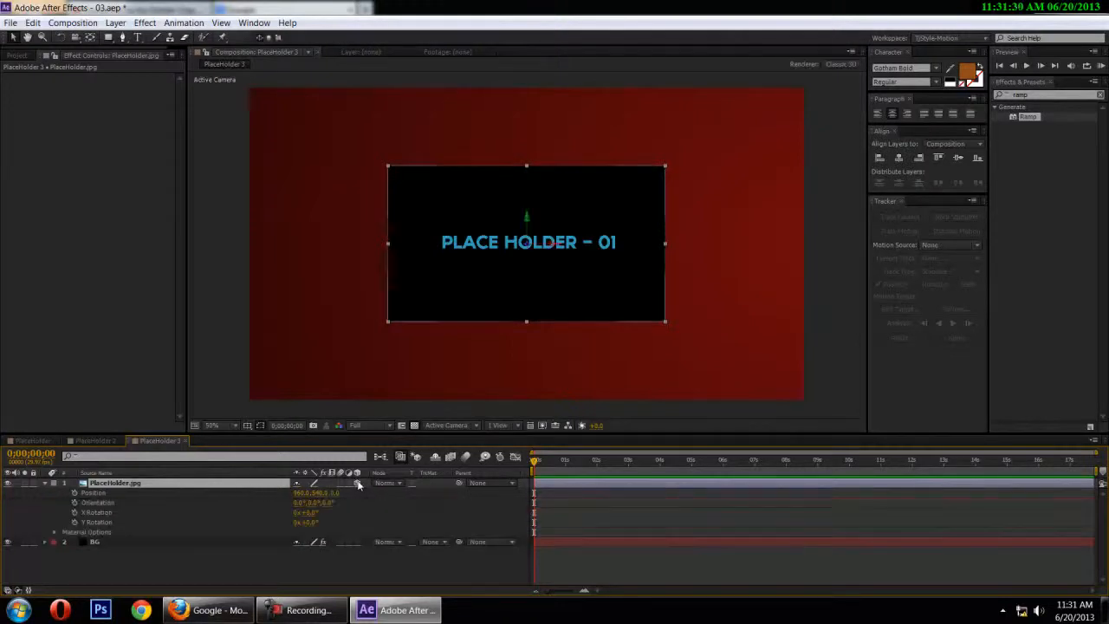
Keyframe the placeholder's Position from off-frame right at frame 0 to about X 1398 in the frame's right half at frame 10
click(74, 492)
drag(579, 282, 899, 314)
drag(831, 280, 881, 292)
key(shift+Page_Down)
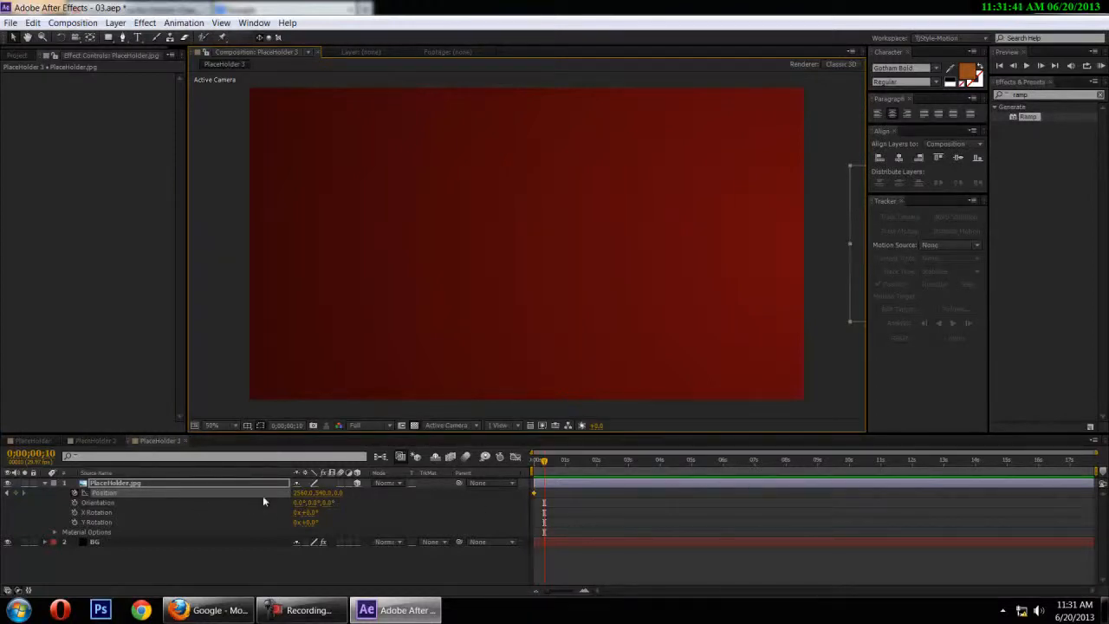
drag(862, 254, 520, 248)
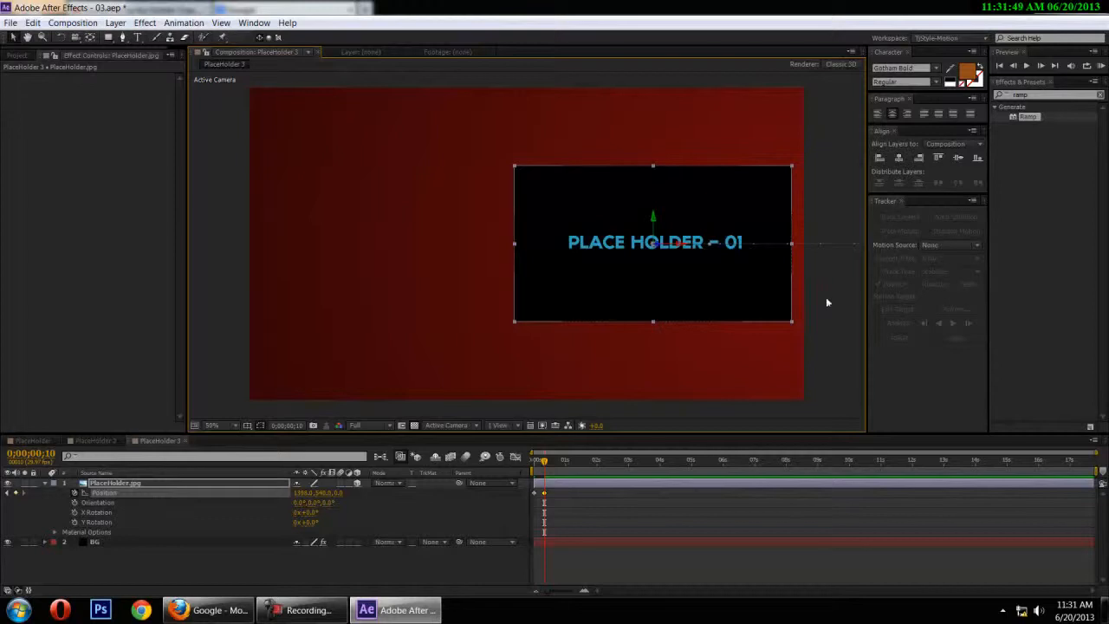
Reveal the placeholder layer's rotation properties, set X Rotation to -10°, and compare the tilt with the PlaceHolder 2 composition
click(130, 485)
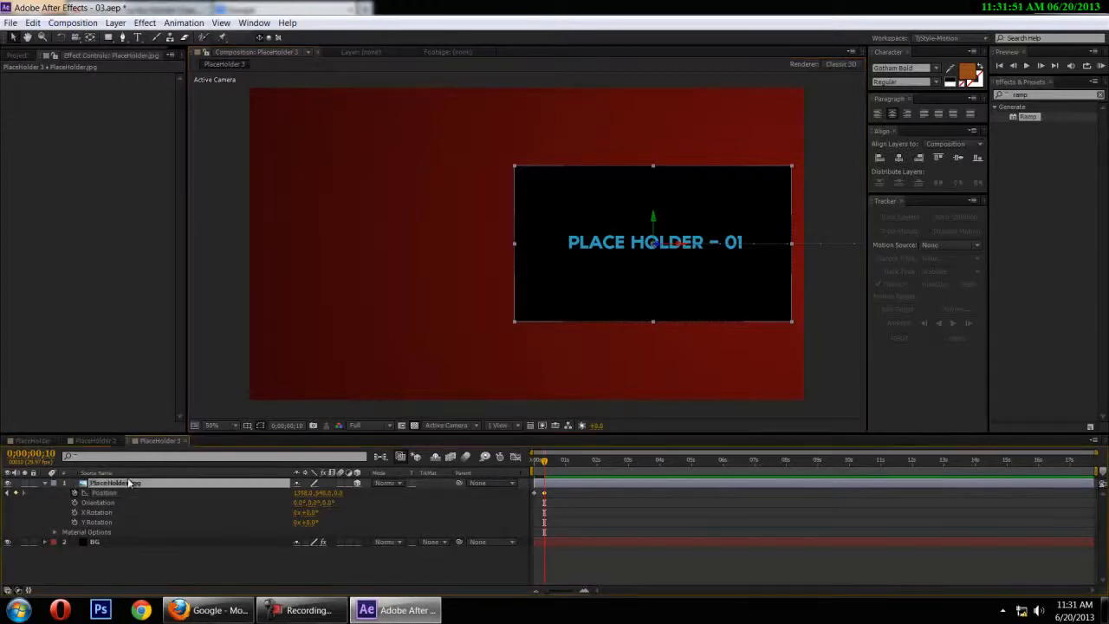
key(shift+r)
key(shift+r)
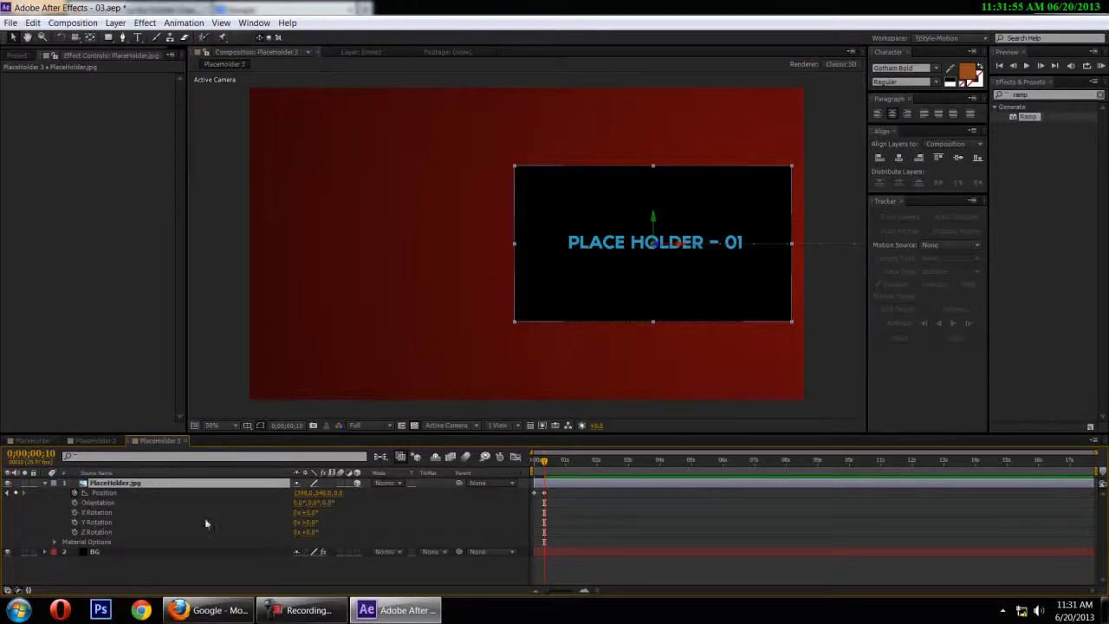
click(111, 512)
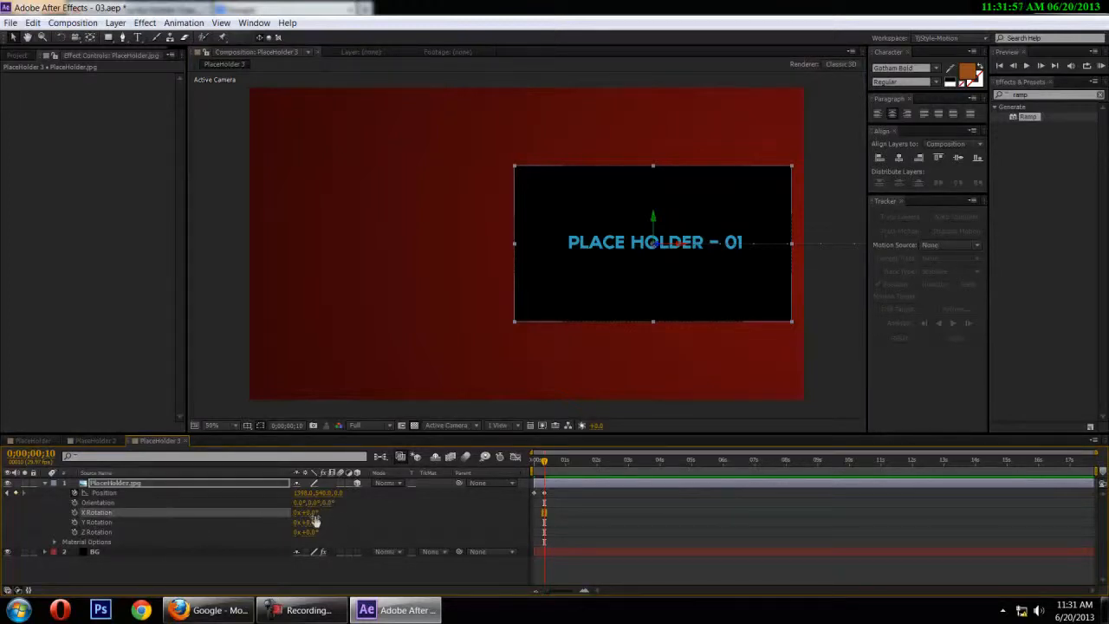
click(312, 513)
text(-10)
key(Return)
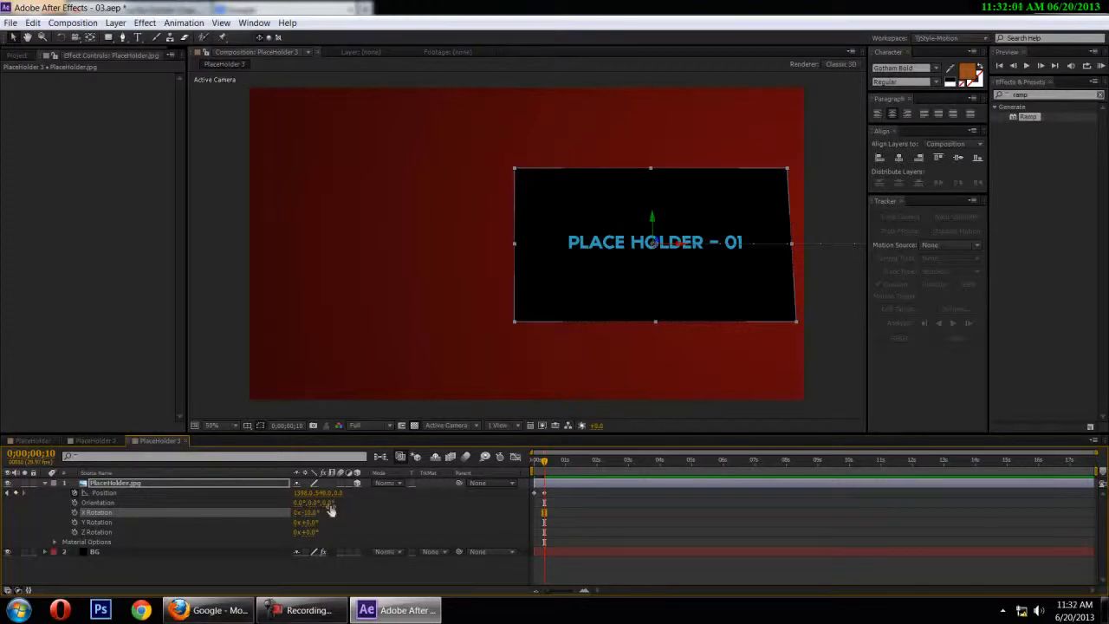
click(91, 441)
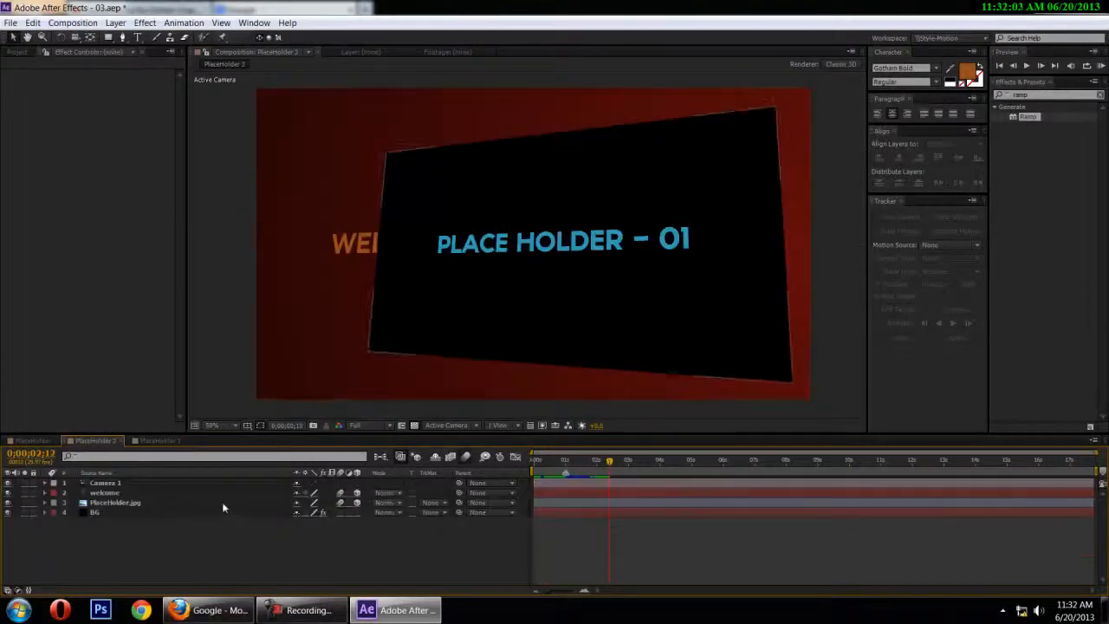
click(159, 441)
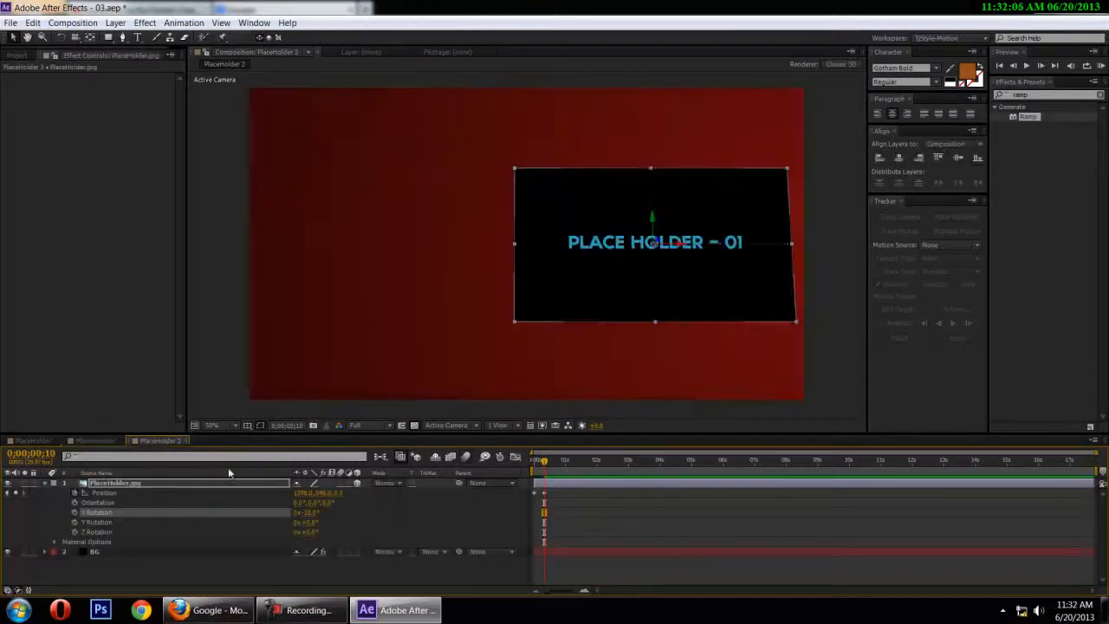
click(301, 612)
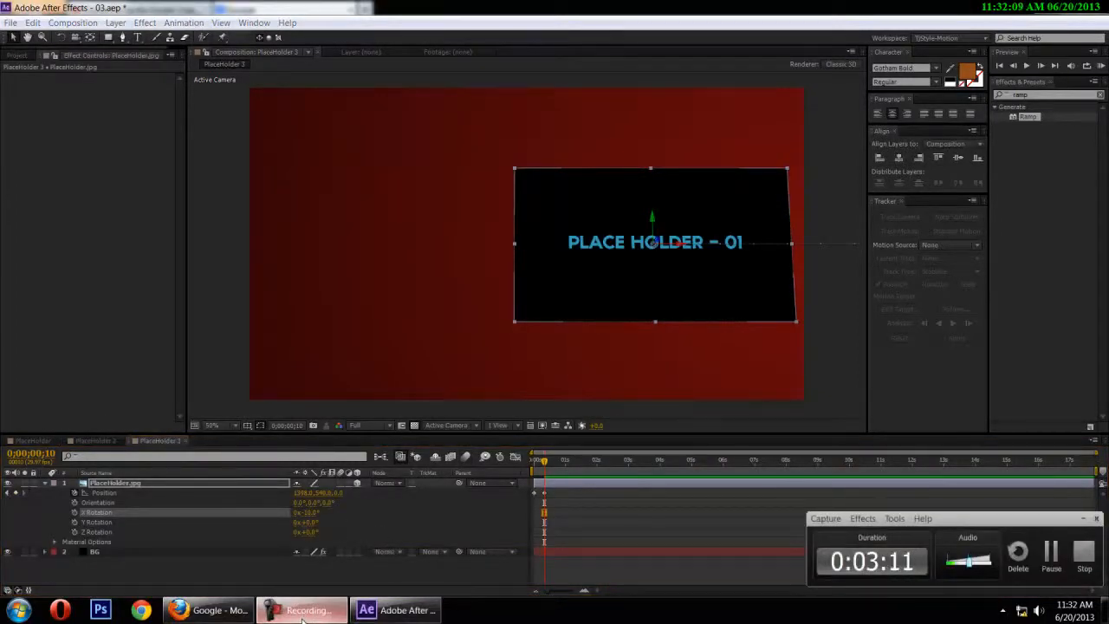
click(301, 612)
Set the placeholder layer's Y Rotation to 20° and its Z Rotation to 2°
click(310, 523)
text(20)
key(Return)
click(312, 532)
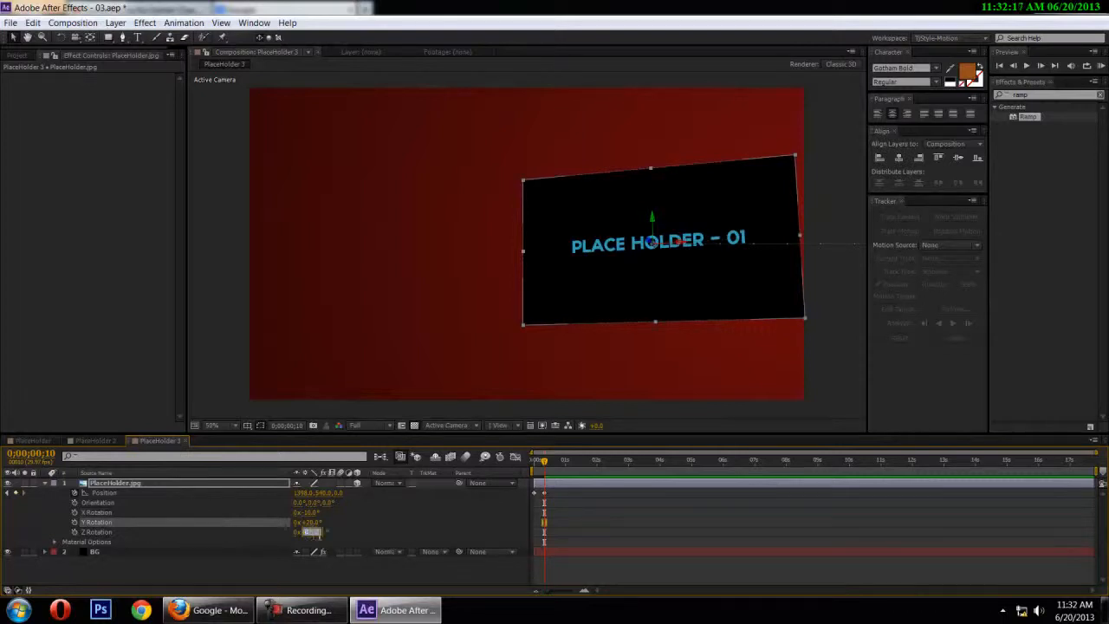
text(2)
click(369, 528)
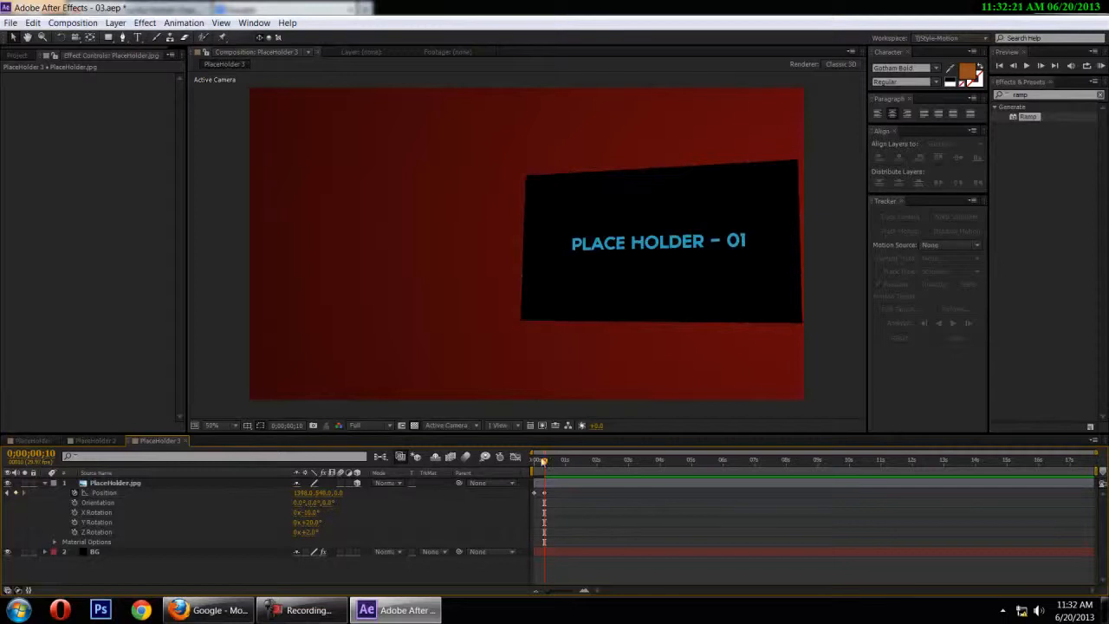
Shift the placeholder slightly left to about X 1357 at frame 10 and check its framing
mouse_move(545, 464)
mouse_down()
mouse_move(531, 466)
mouse_move(546, 468)
mouse_up()
click(705, 267)
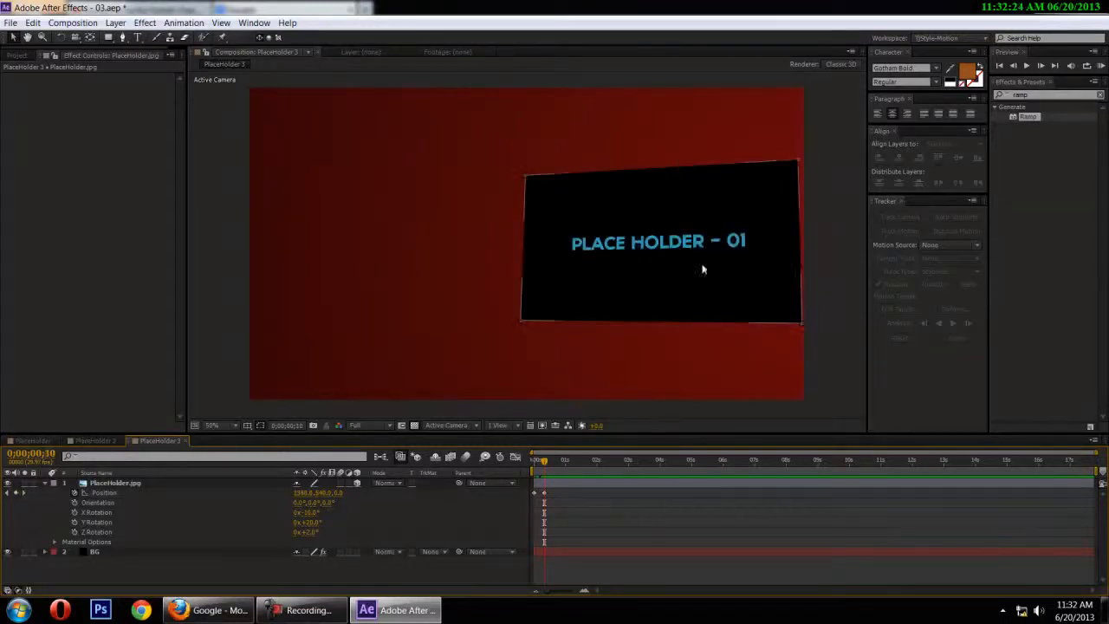
drag(735, 294, 725, 292)
scroll(753, 293, down, 2)
click(752, 293)
scroll(753, 293, up, 2)
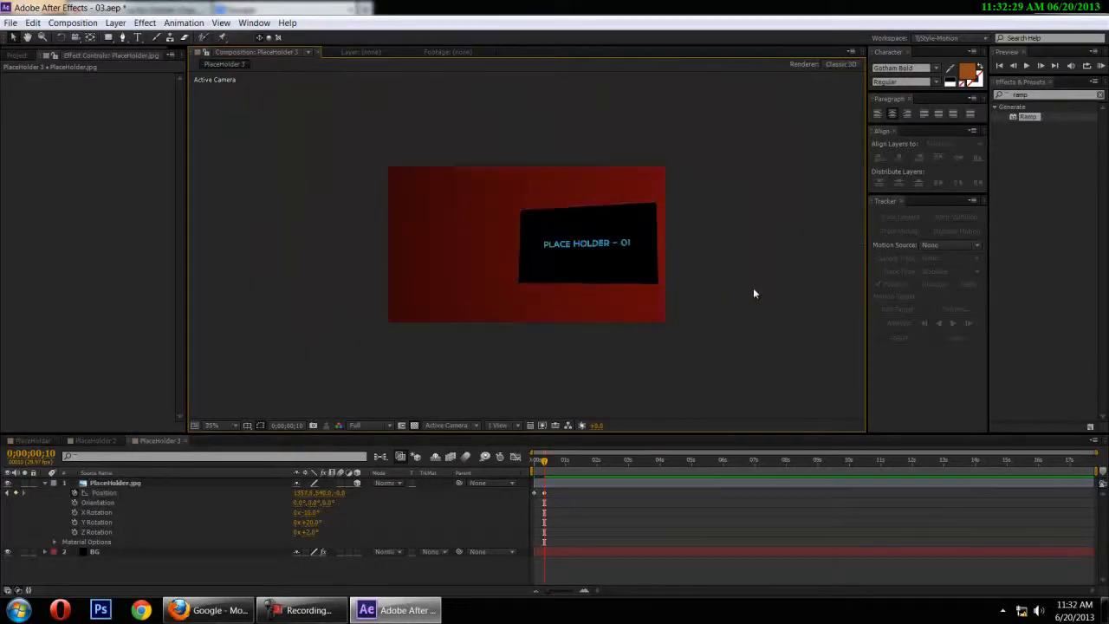
mouse_move(540, 459)
mouse_down()
mouse_move(531, 462)
mouse_move(567, 463)
mouse_move(544, 468)
mouse_up()
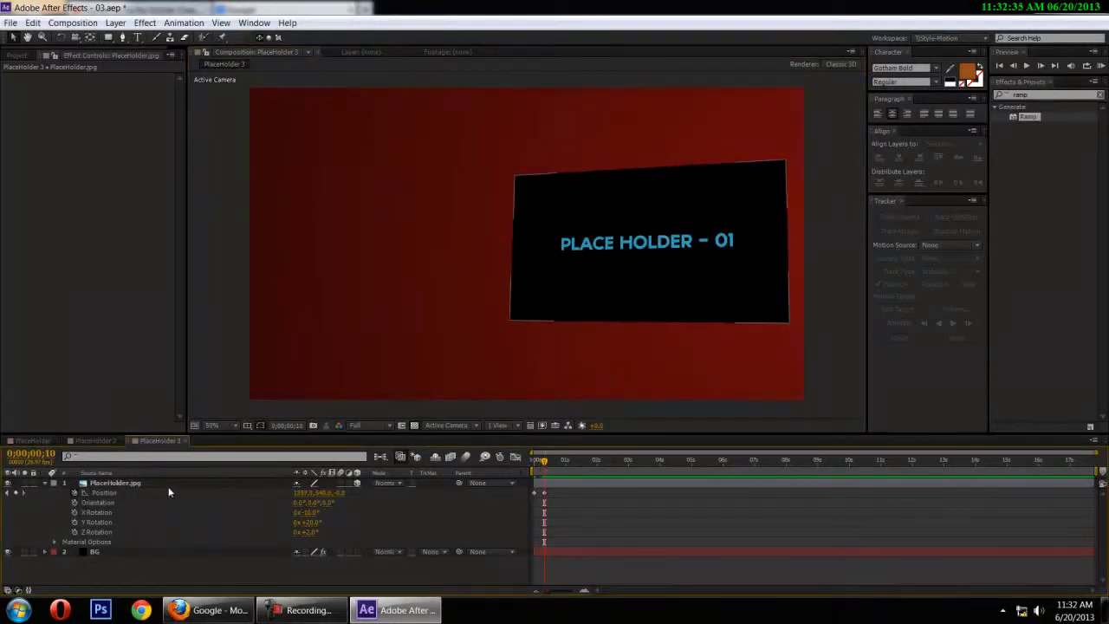
Add the expression wiggle(2,8) to the placeholder's Position and play the animation from the first frame
alt+click(73, 492)
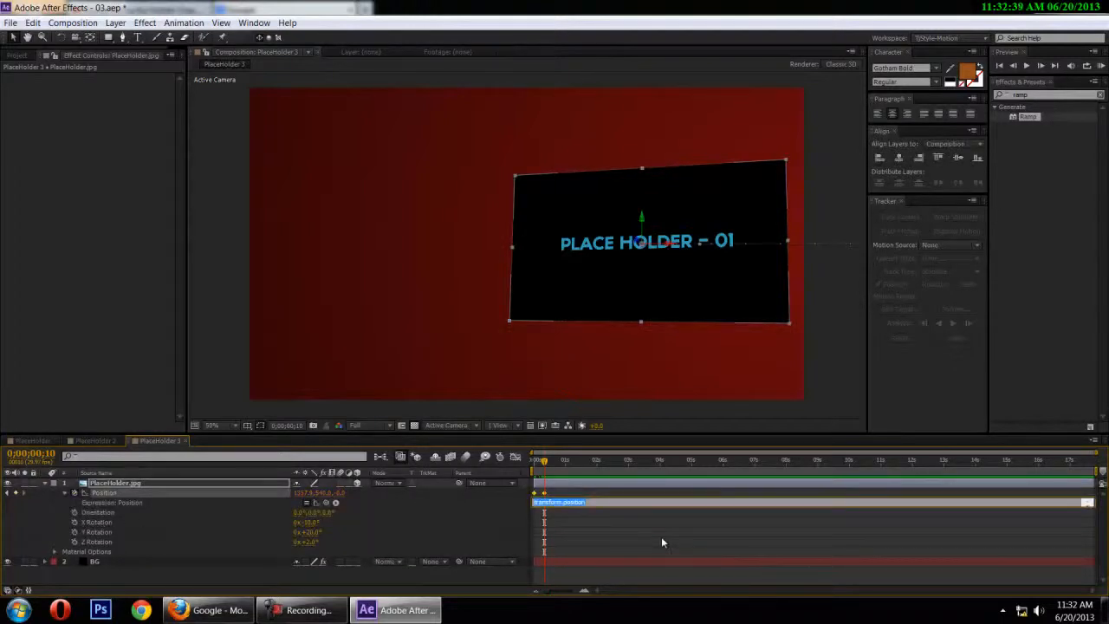
text(wiggle()
text(,2)
text())
click(661, 542)
drag(544, 462, 492, 456)
key(space)
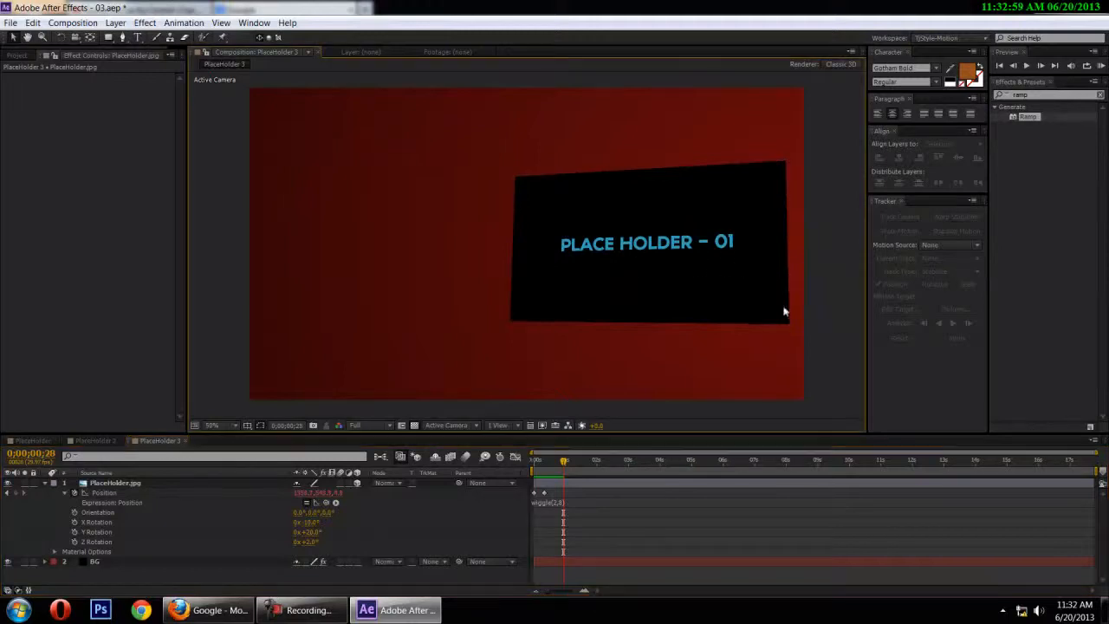
Lower the composition preview resolution to Half and replay the animation from the first frame
drag(563, 462, 531, 462)
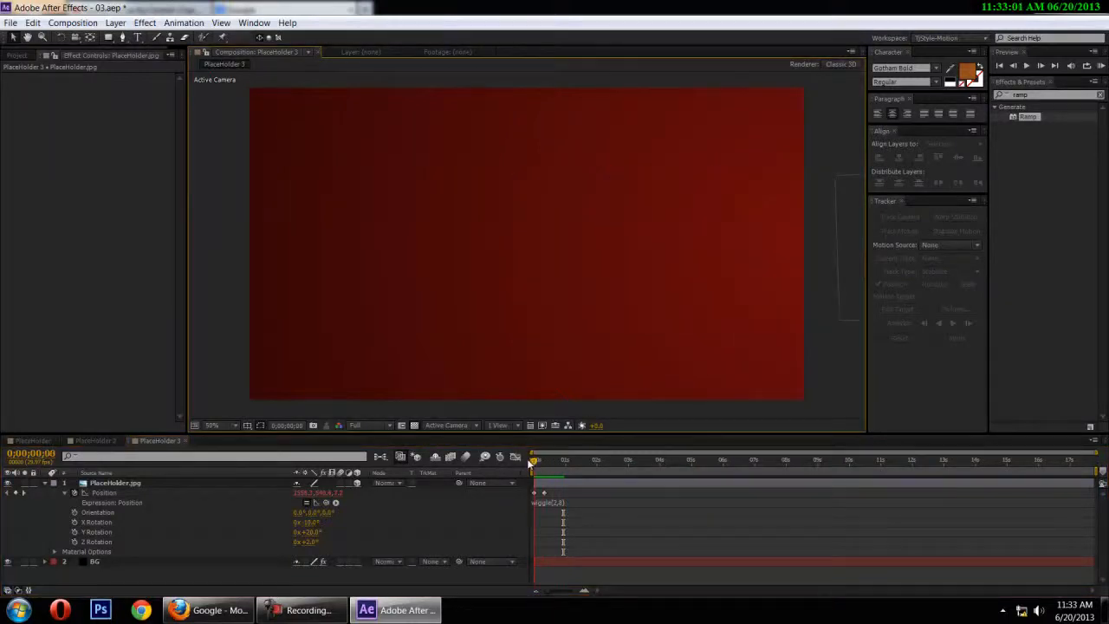
click(368, 425)
click(375, 472)
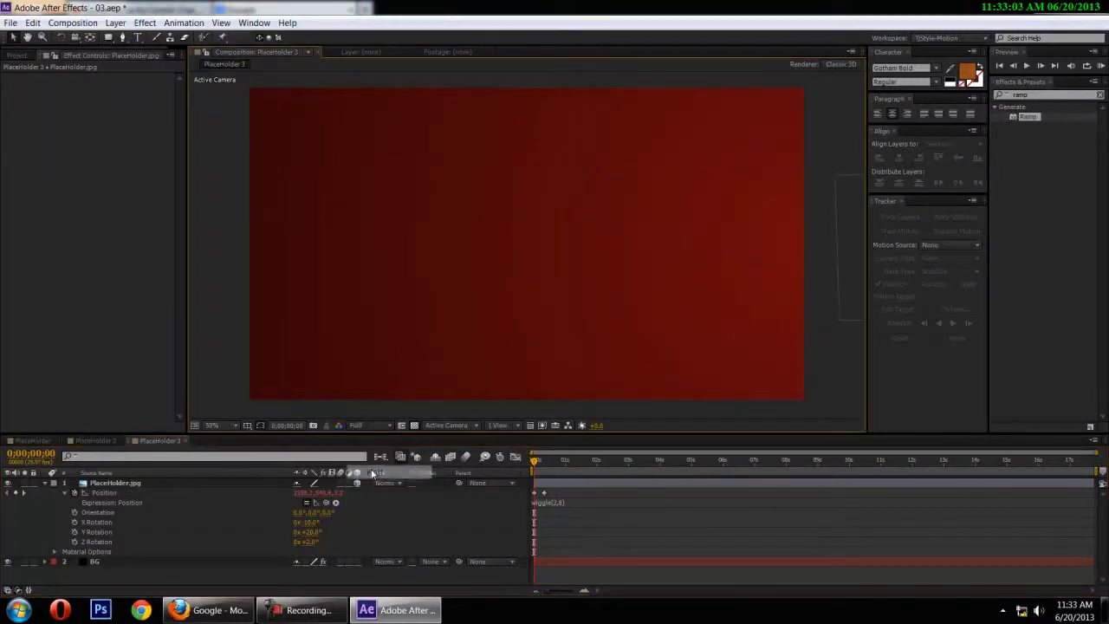
key(space)
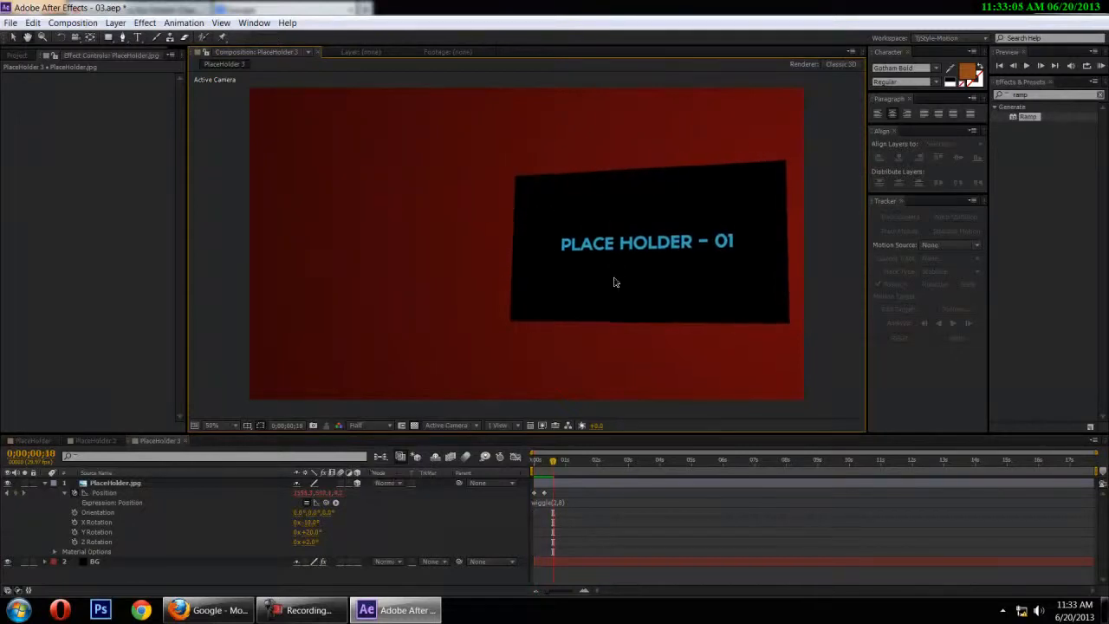
Try a frequency of 3 in the placeholder's Position wiggle expression and preview the motion from the start
click(554, 503)
click(557, 505)
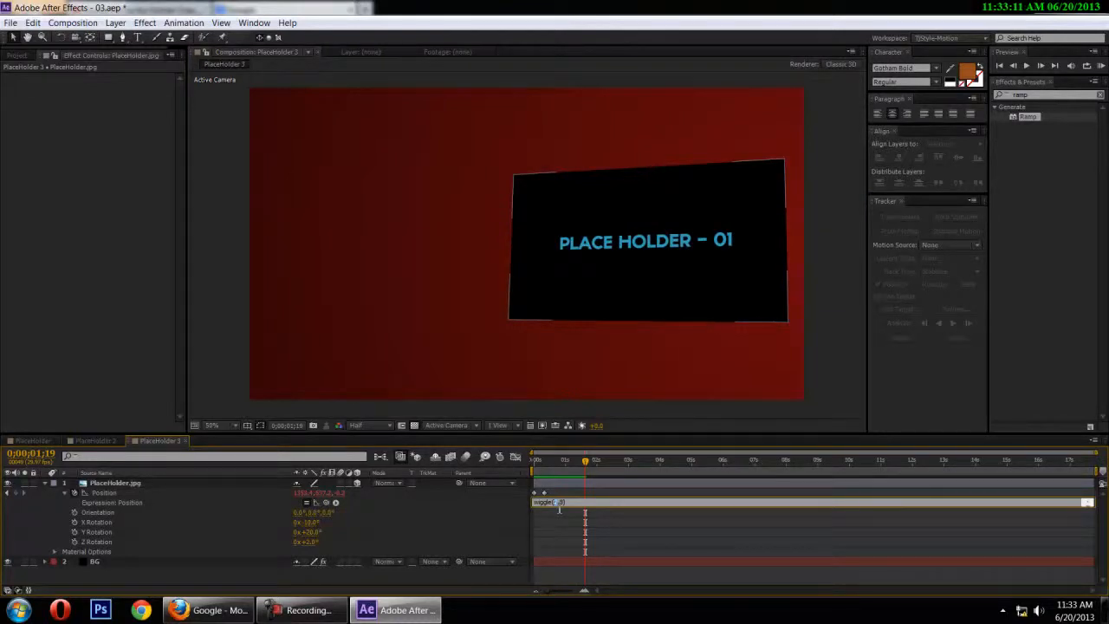
text(3)
click(571, 492)
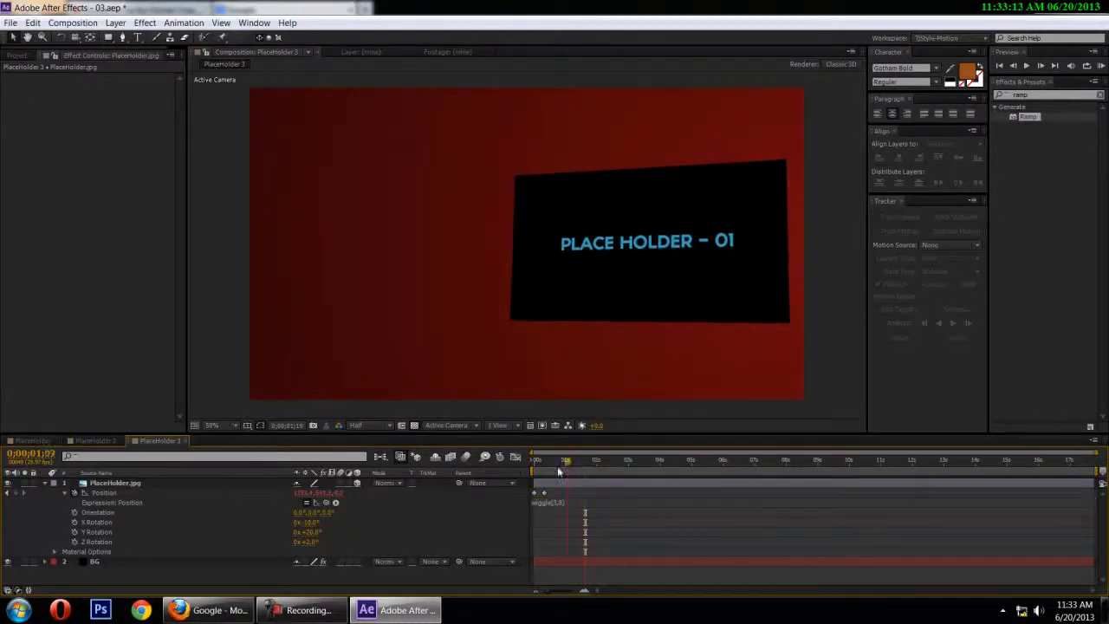
drag(581, 463, 435, 472)
key(space)
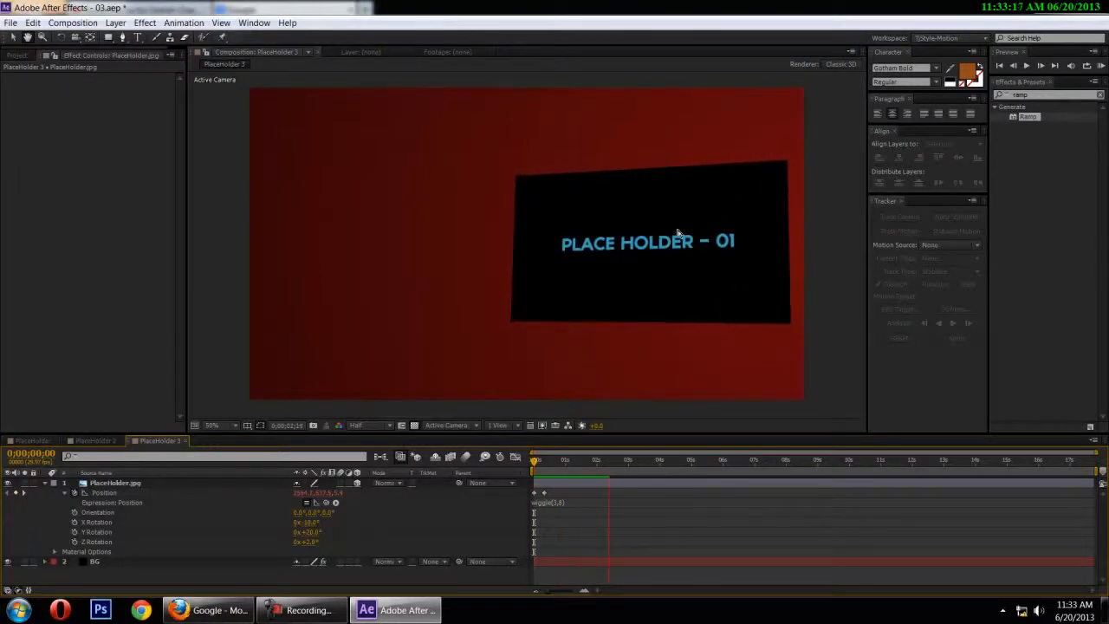
key(space)
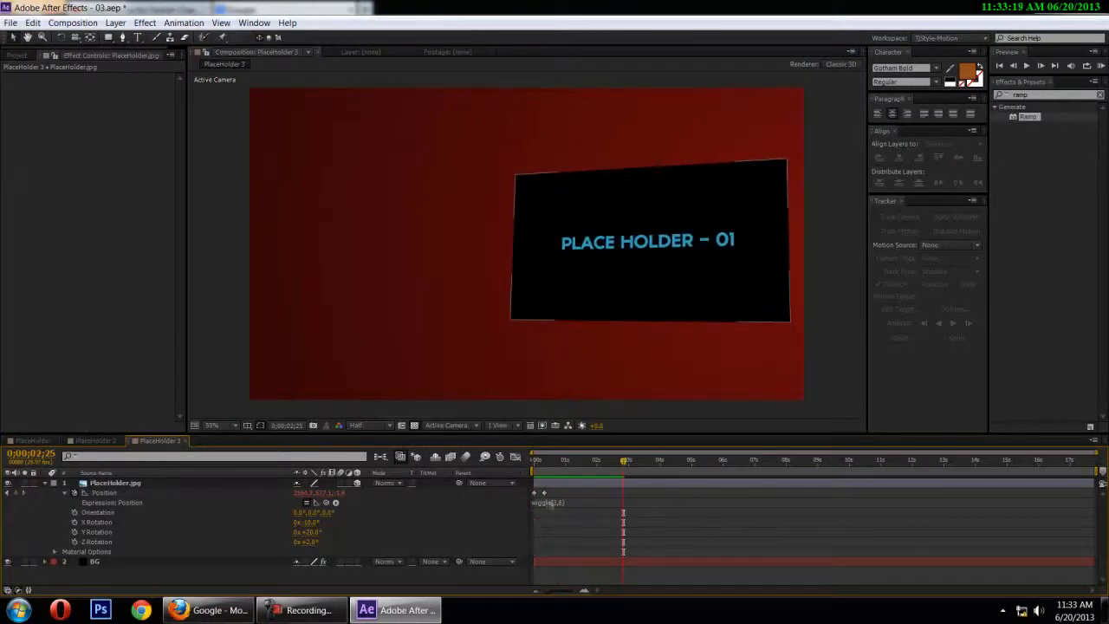
Set the Position wiggle frequency to 2, return to the first frame and collapse the placeholder layer's properties
click(556, 504)
double_click(556, 504)
text(2)
click(597, 525)
drag(623, 462, 533, 462)
key(u)
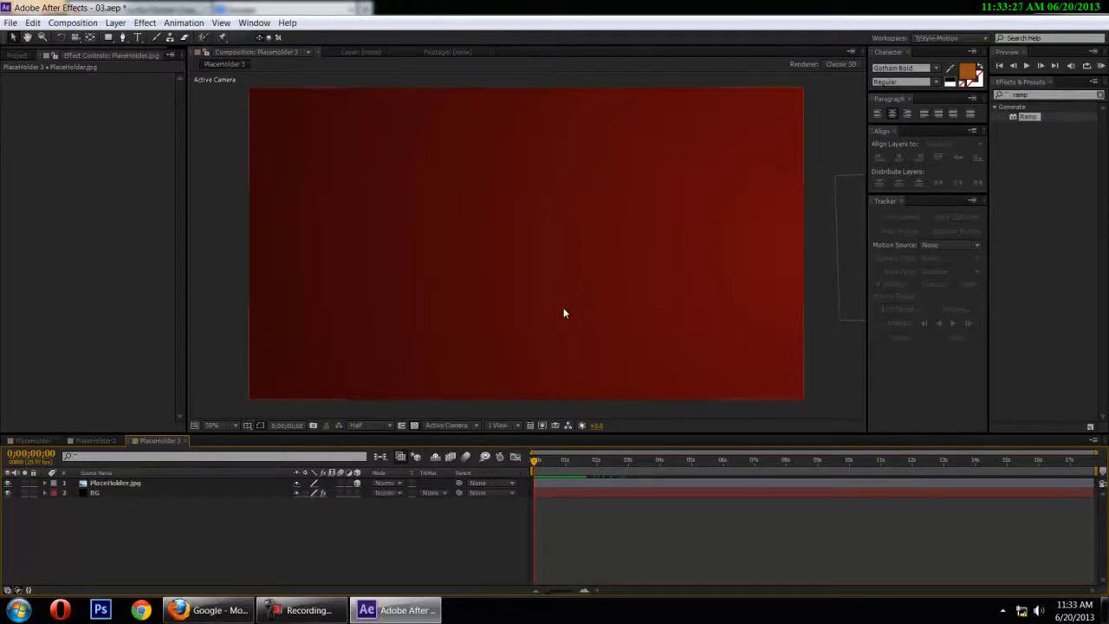
Create a centred text layer reading WELCOME
key(ctrl+alt+shift+t)
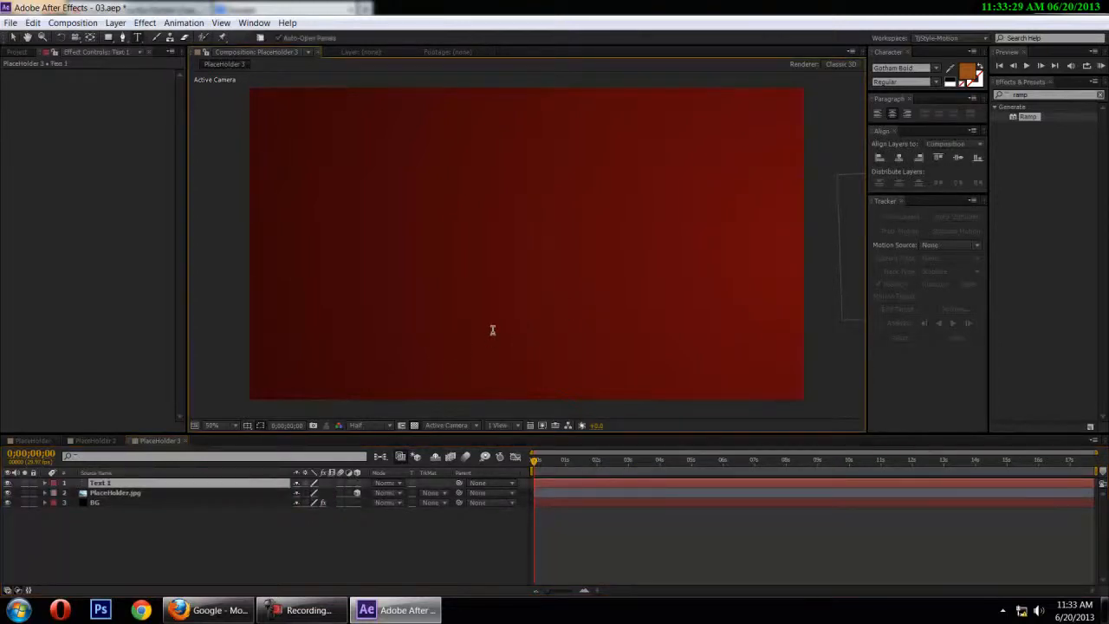
text(WELCOME)
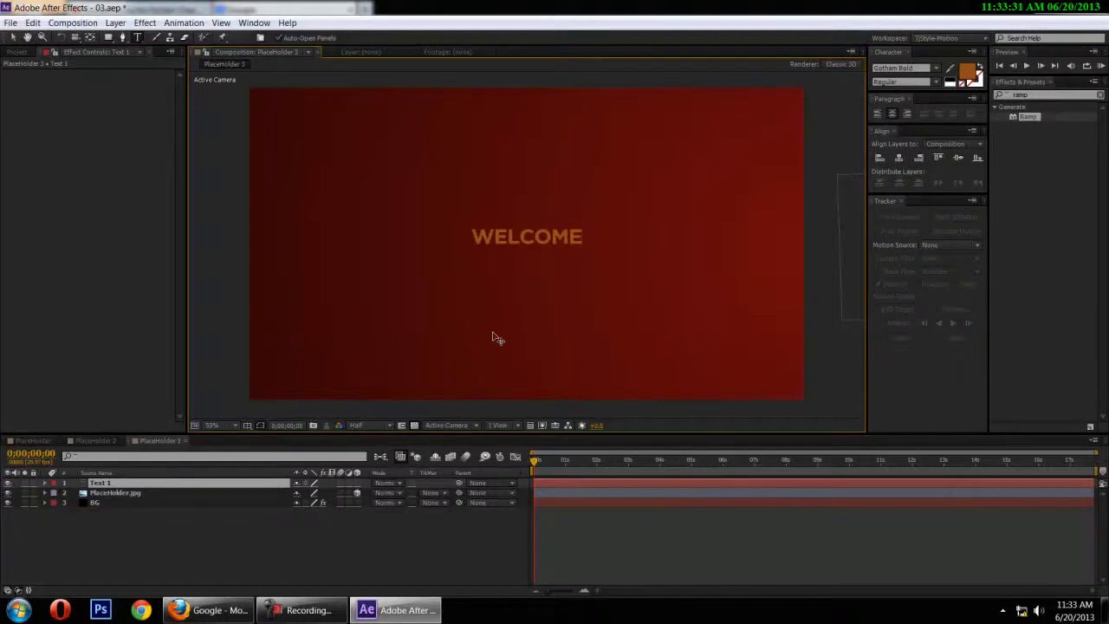
click(1031, 204)
click(13, 37)
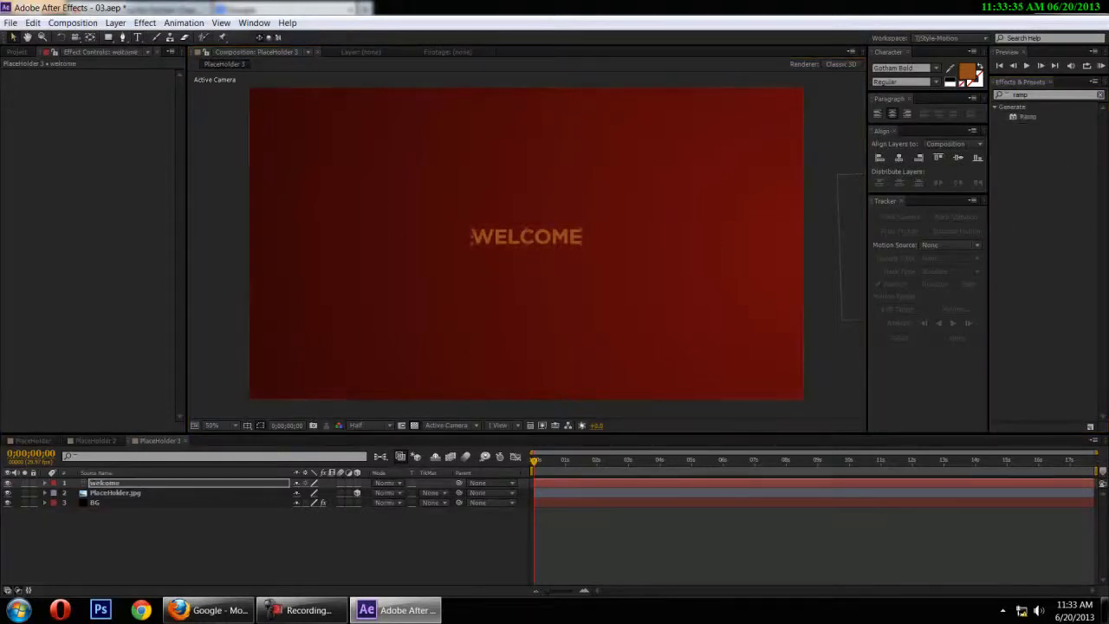
Change the WELCOME text's fill colour to white
click(967, 73)
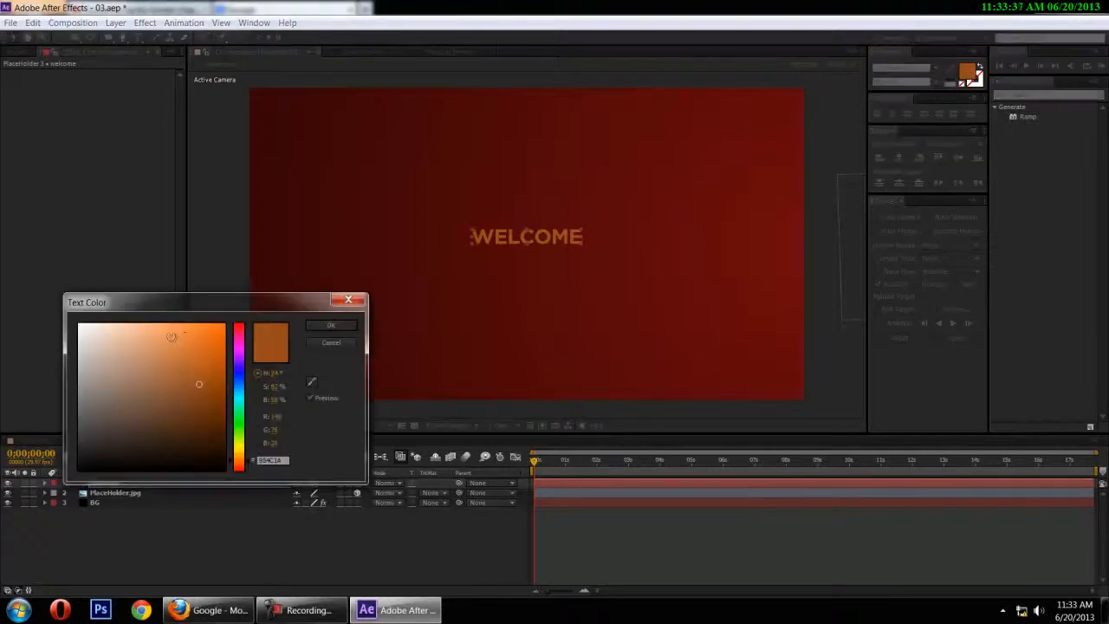
drag(183, 336, 7, 253)
click(330, 325)
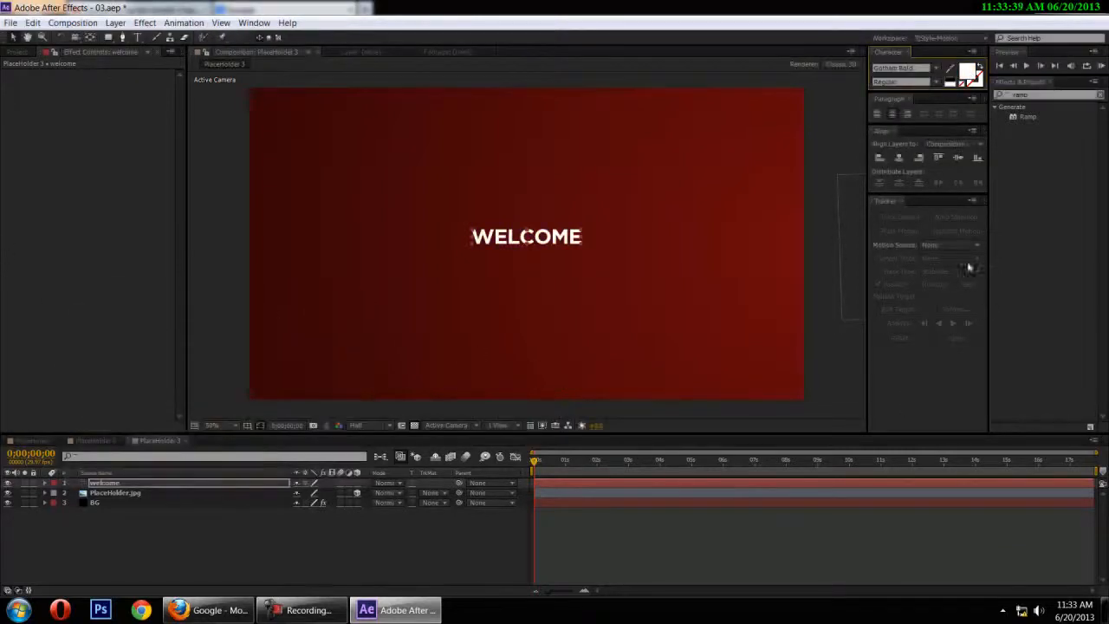
Reveal the full character settings and set the WELCOME text's font size to 100 px
drag(912, 91, 894, 229)
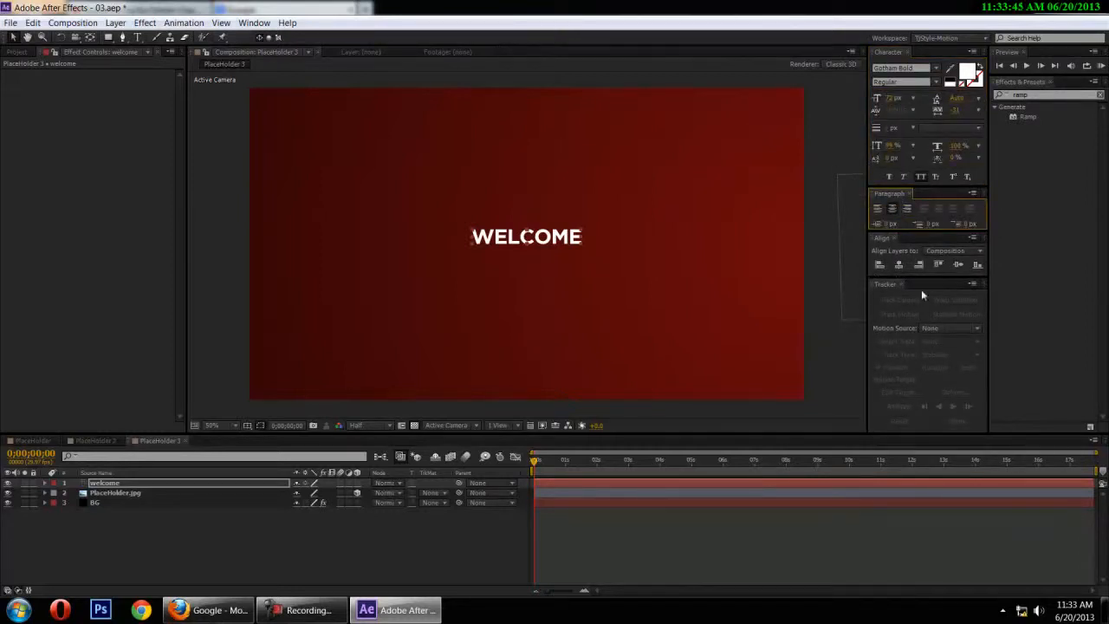
mouse_move(905, 276)
mouse_down()
mouse_move(901, 324)
mouse_move(899, 275)
mouse_move(897, 289)
mouse_up()
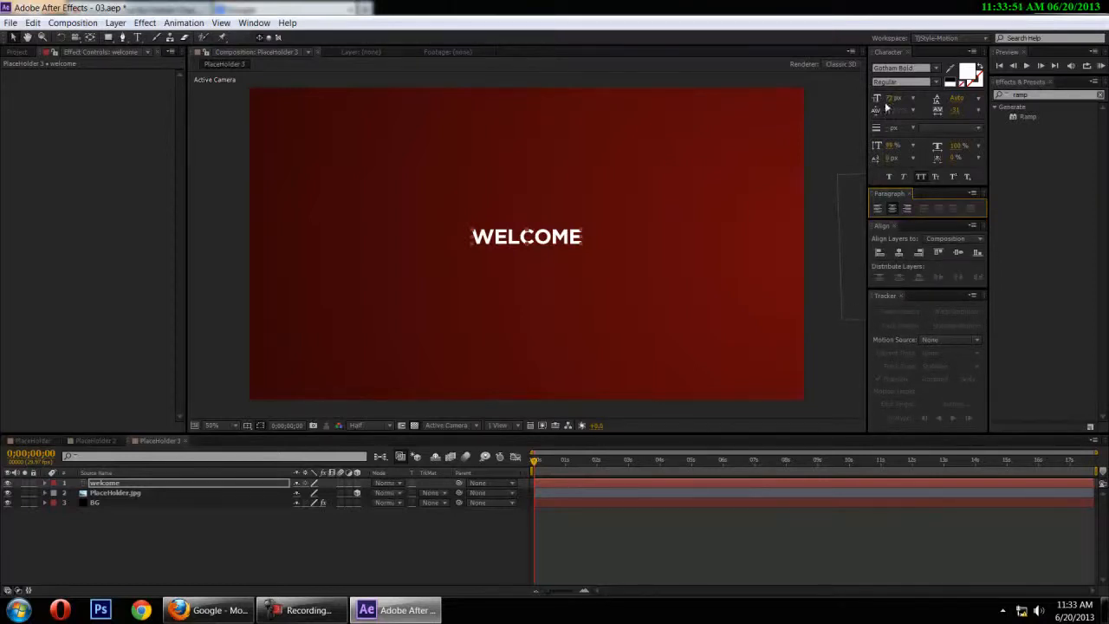
click(915, 98)
click(893, 97)
text(100)
key(Return)
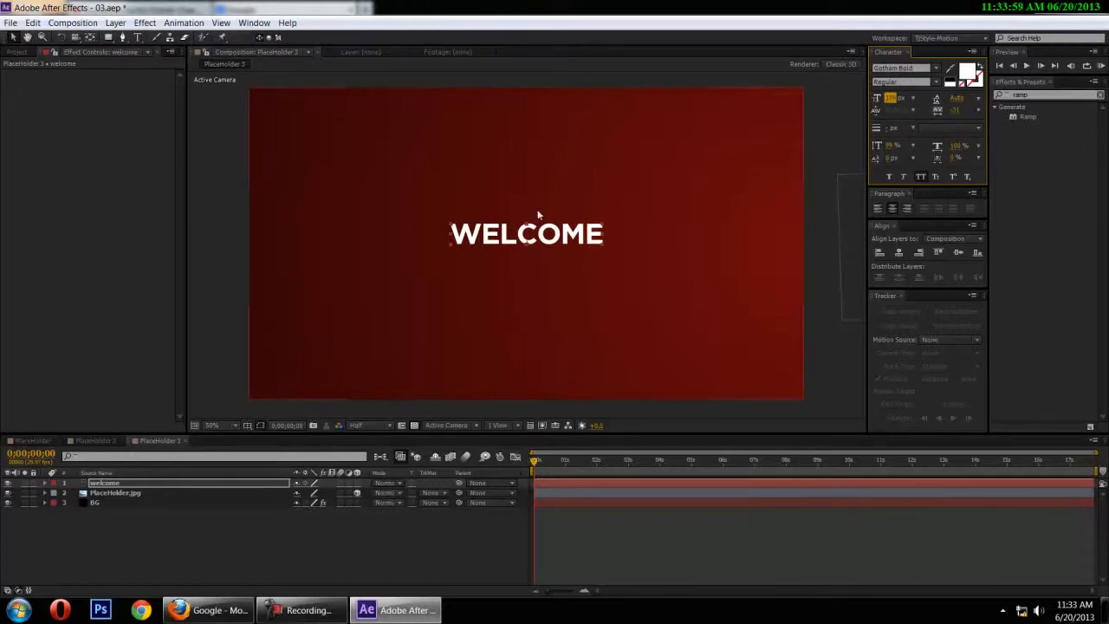
Move the WELCOME layer's anchor point from the text baseline to the centre of the word
scroll(538, 214, up, 1)
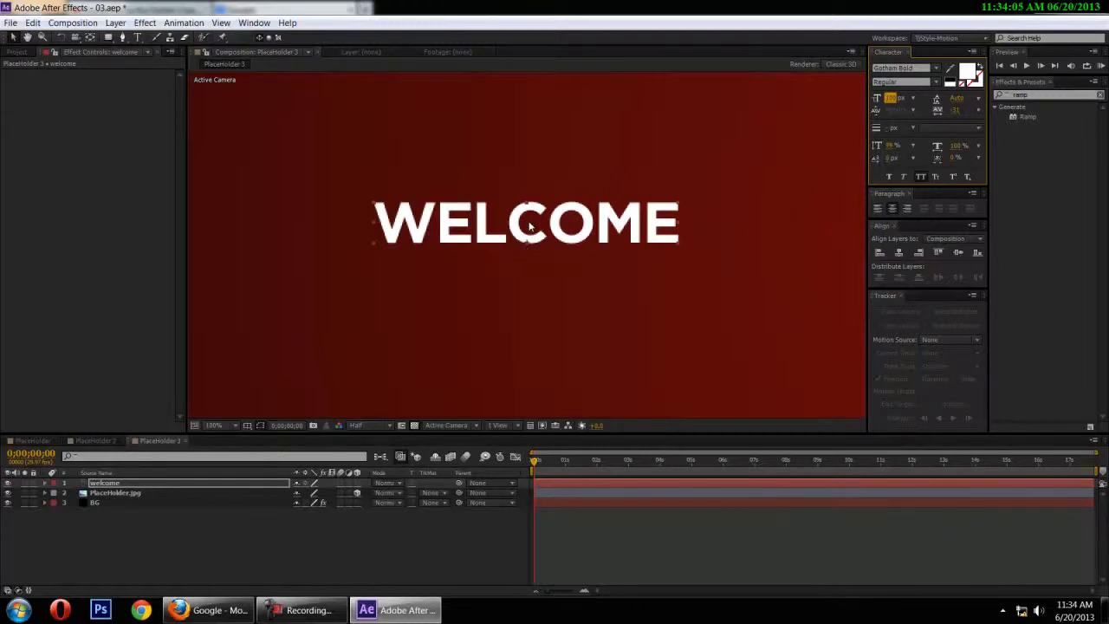
key(Return)
key(y)
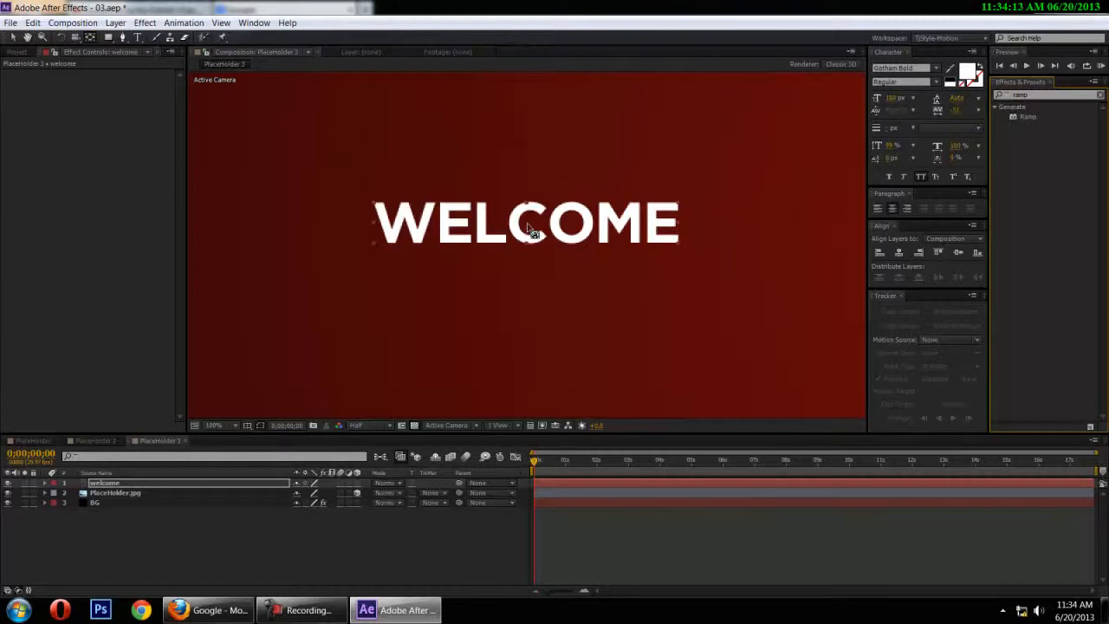
scroll(533, 232, down, 3)
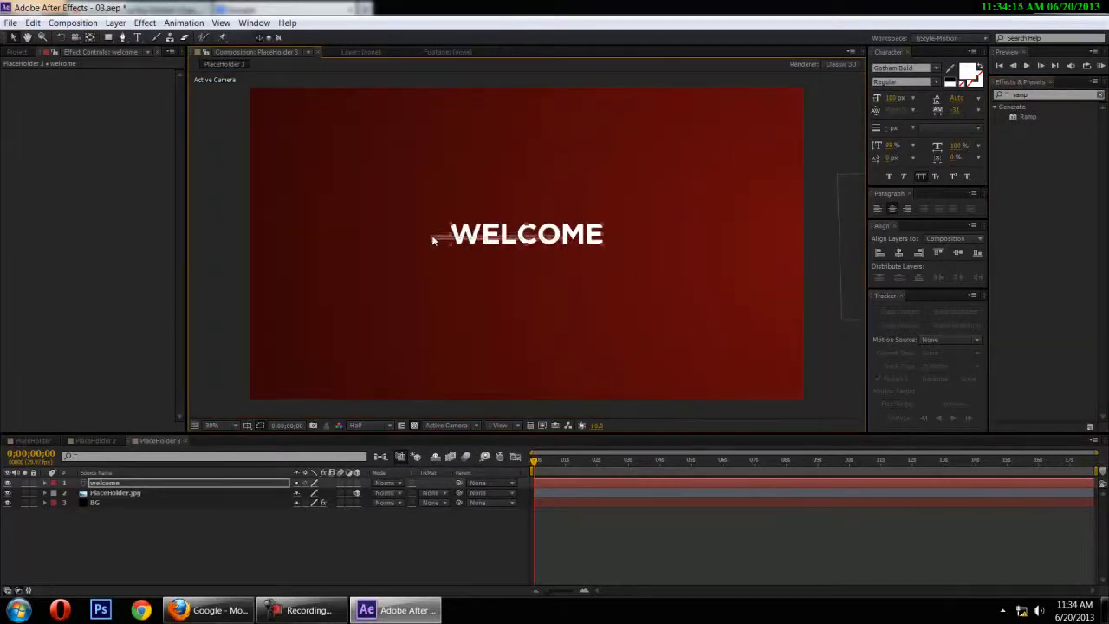
Move the WELCOME text horizontally into the frame's left half and compare its placement with the placeholder at frame 13
drag(555, 234, 388, 214)
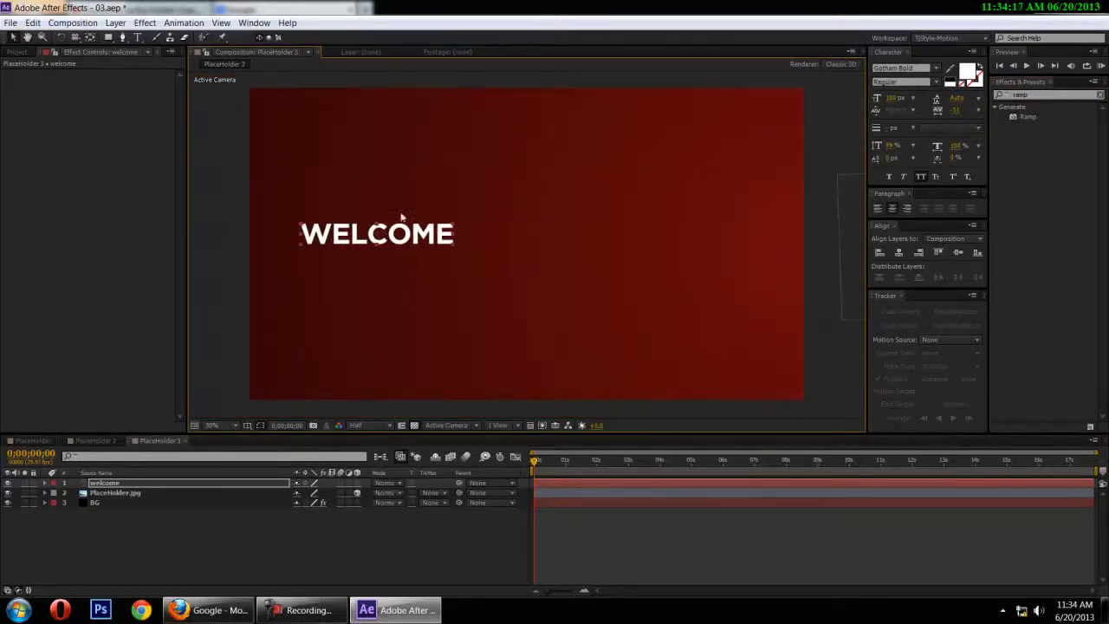
scroll(437, 261, down, 2)
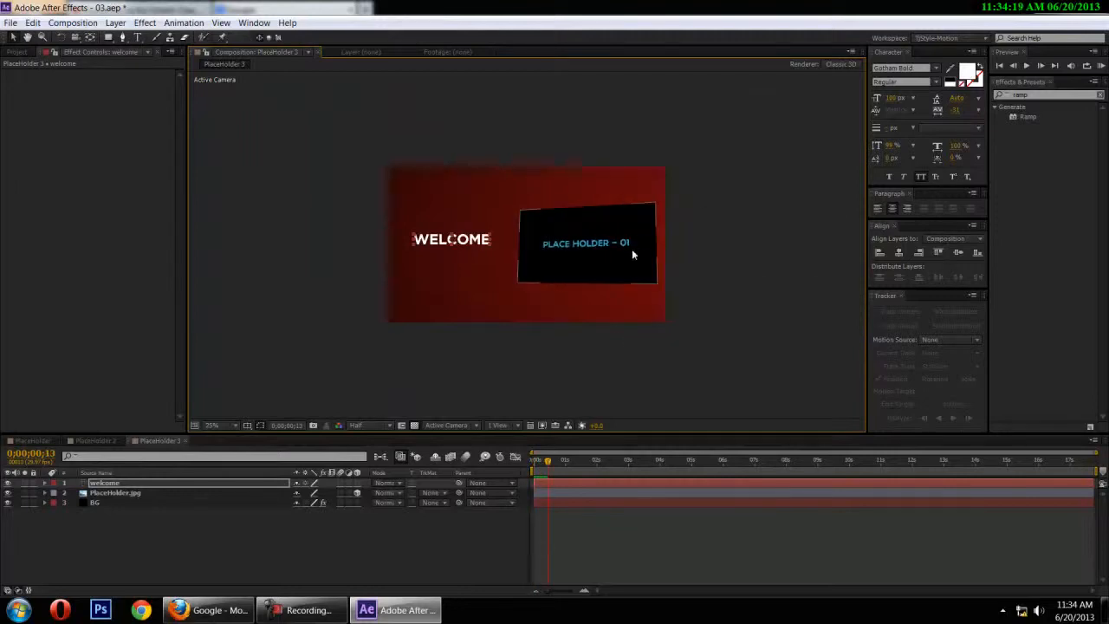
scroll(632, 248, up, 2)
click(547, 472)
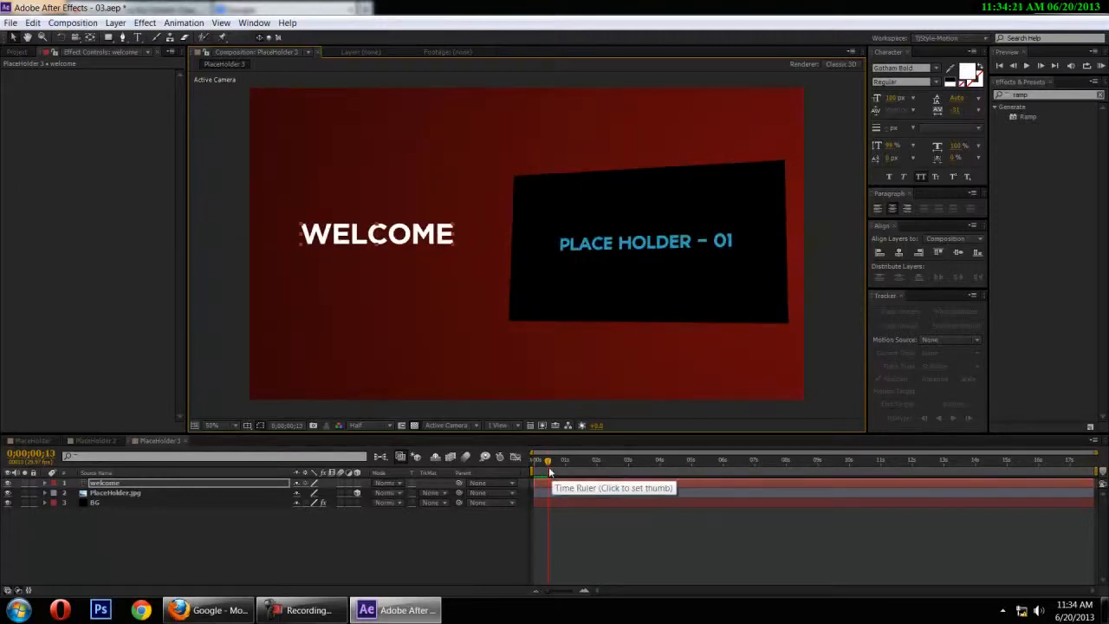
Make the WELCOME layer 3D and add a Position keyframe at frame 0 with the text at 442, 506, 0
click(108, 484)
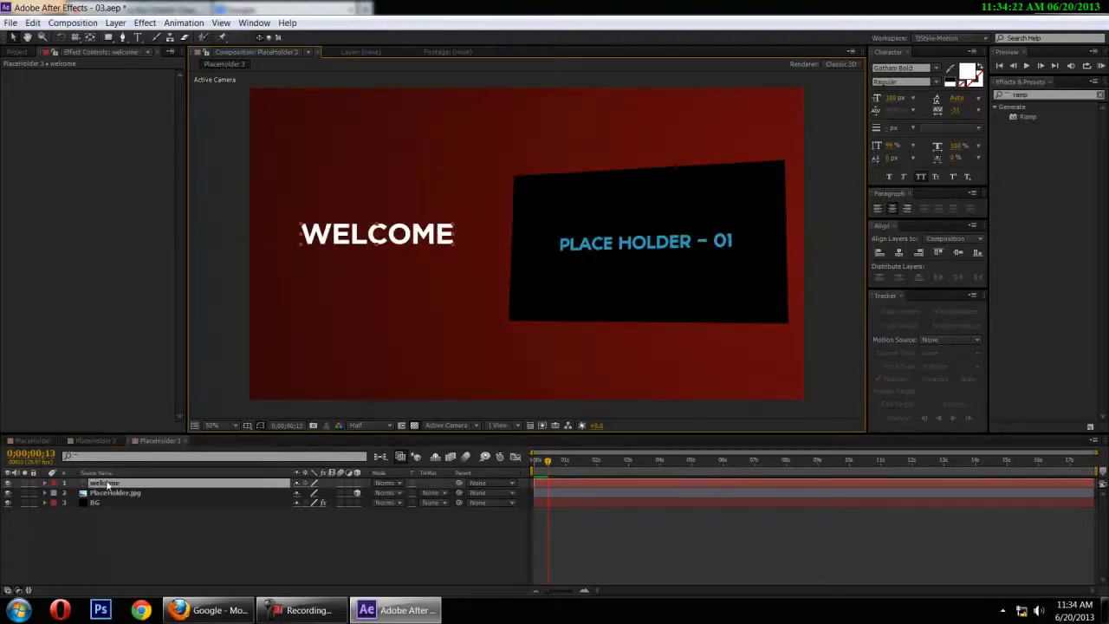
click(356, 483)
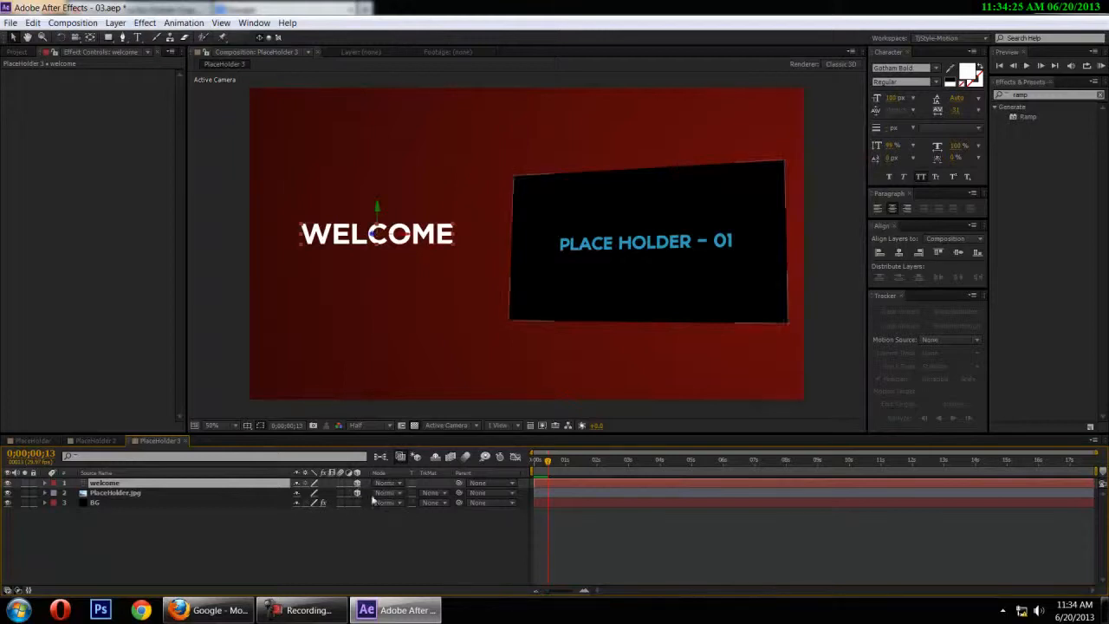
key(alt+shift+p)
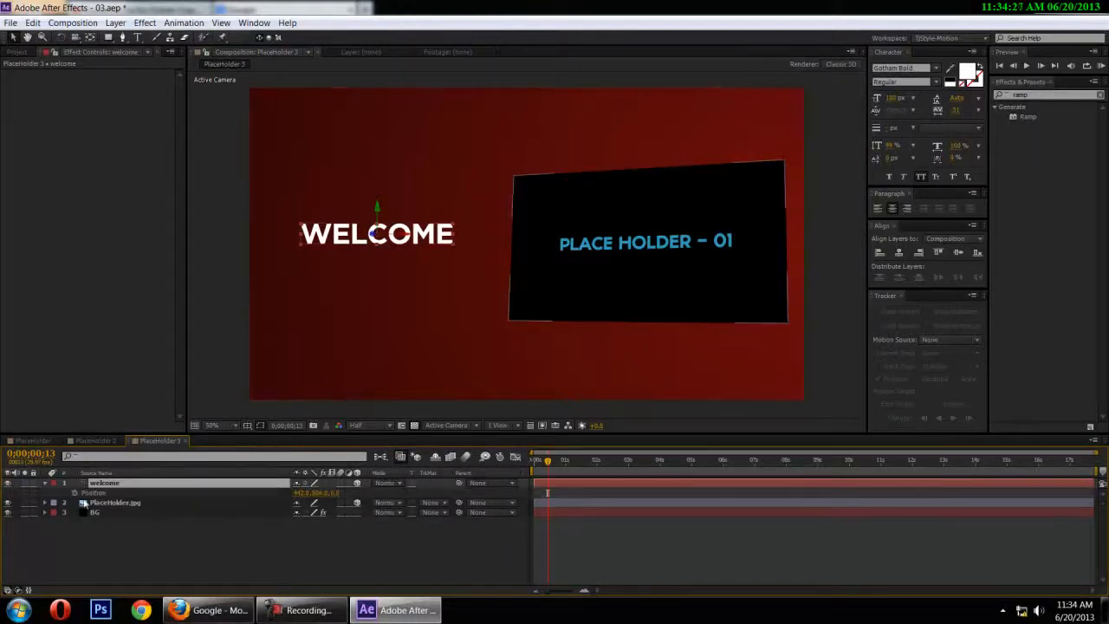
key(Home)
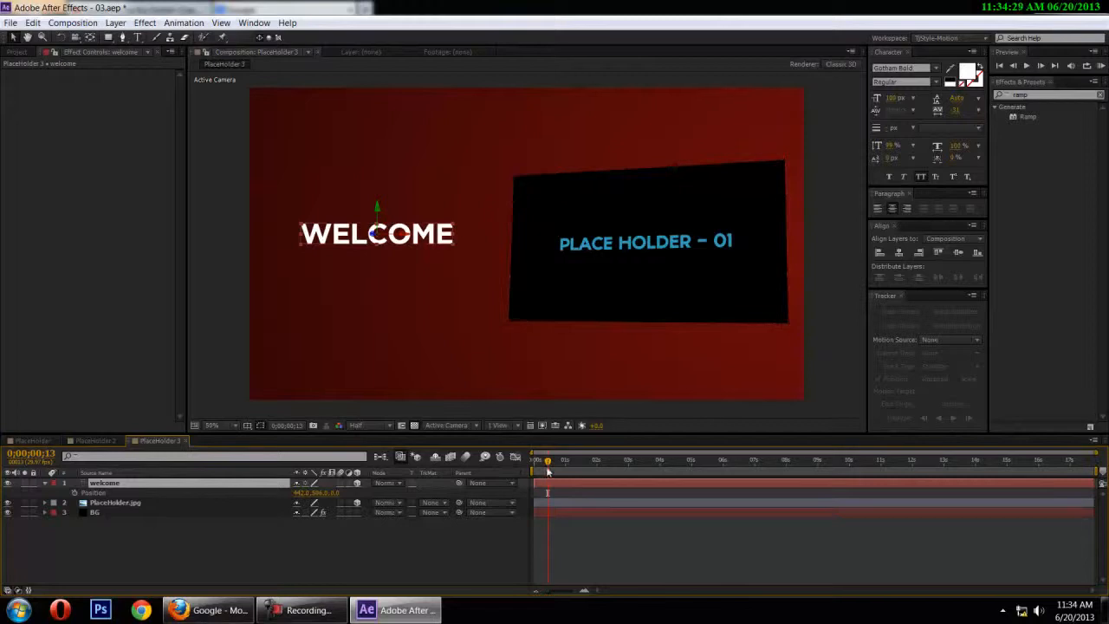
click(79, 492)
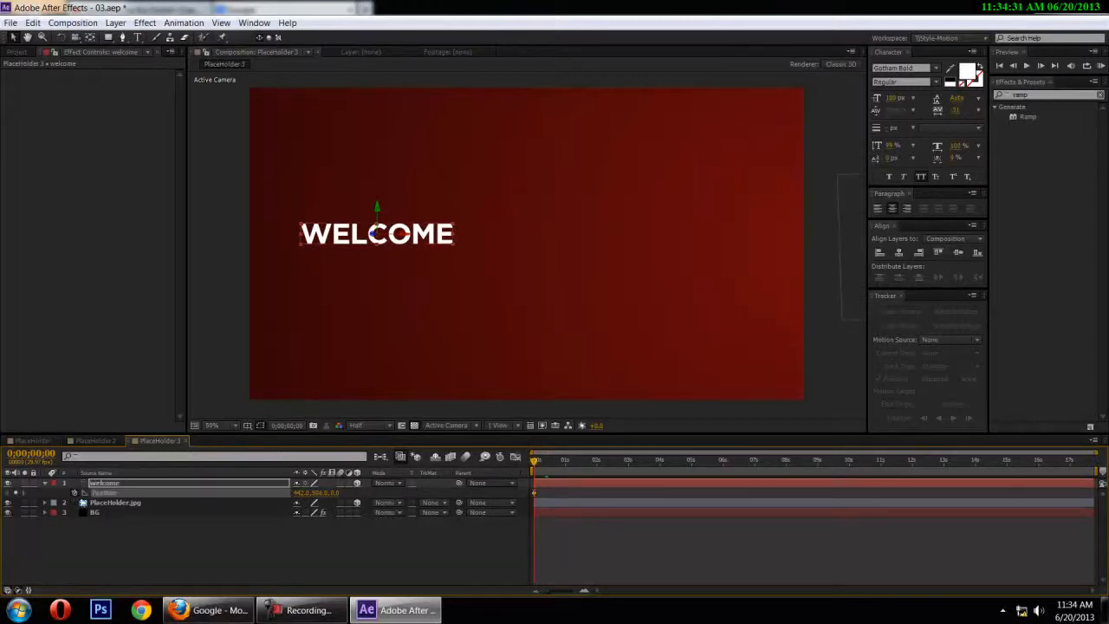
Move the WELCOME text off the frame's left side at frame 0 and keyframe its Position at 496, 544, 0 at frame 10
drag(376, 207, 187, 245)
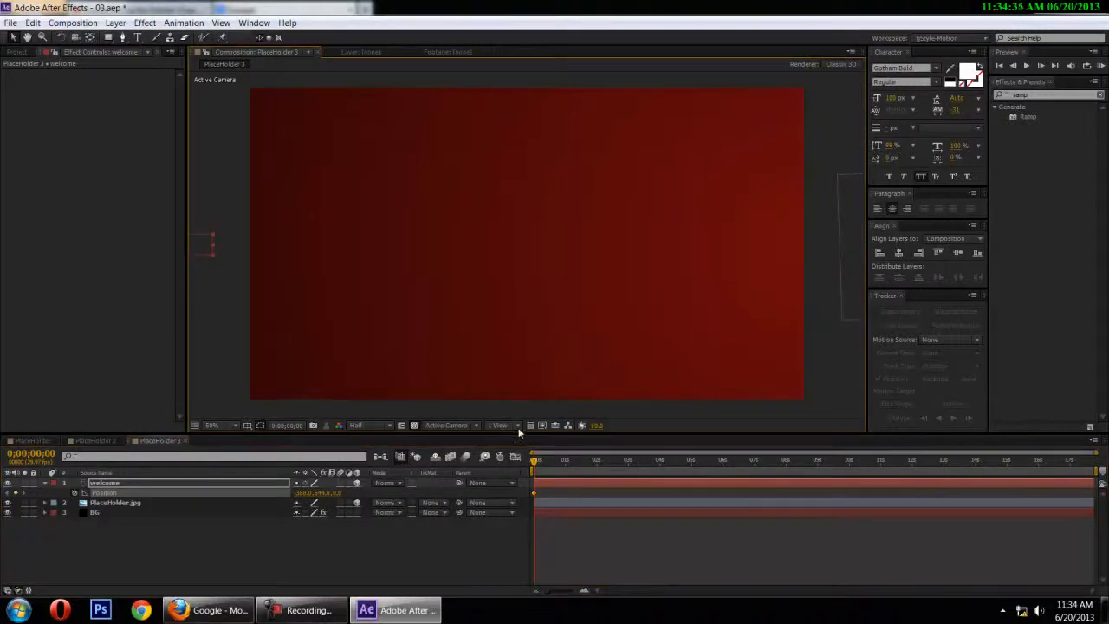
key(space)
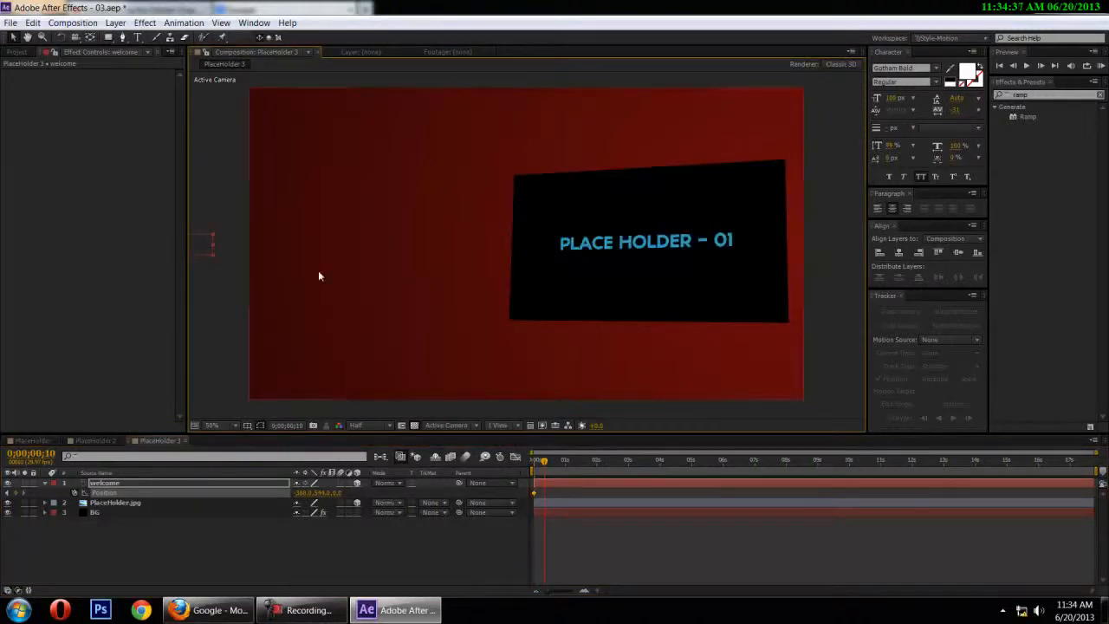
drag(201, 243, 456, 240)
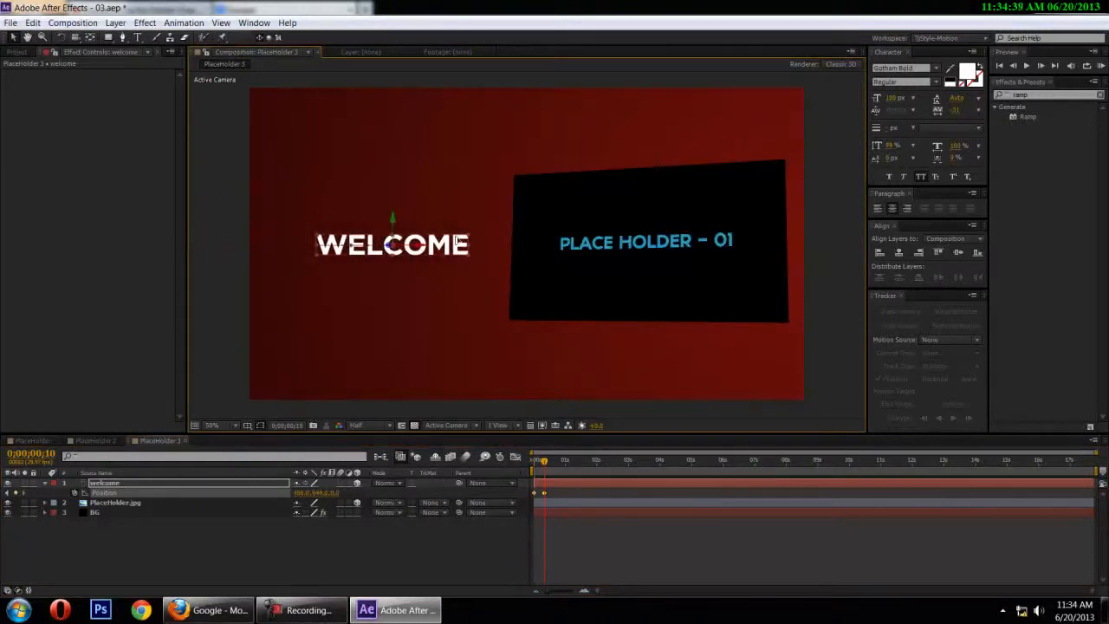
Scale the WELCOME text up slightly and check its size against the placeholder in the whole frame
scroll(853, 364, down, 2)
click(660, 250)
click(701, 251)
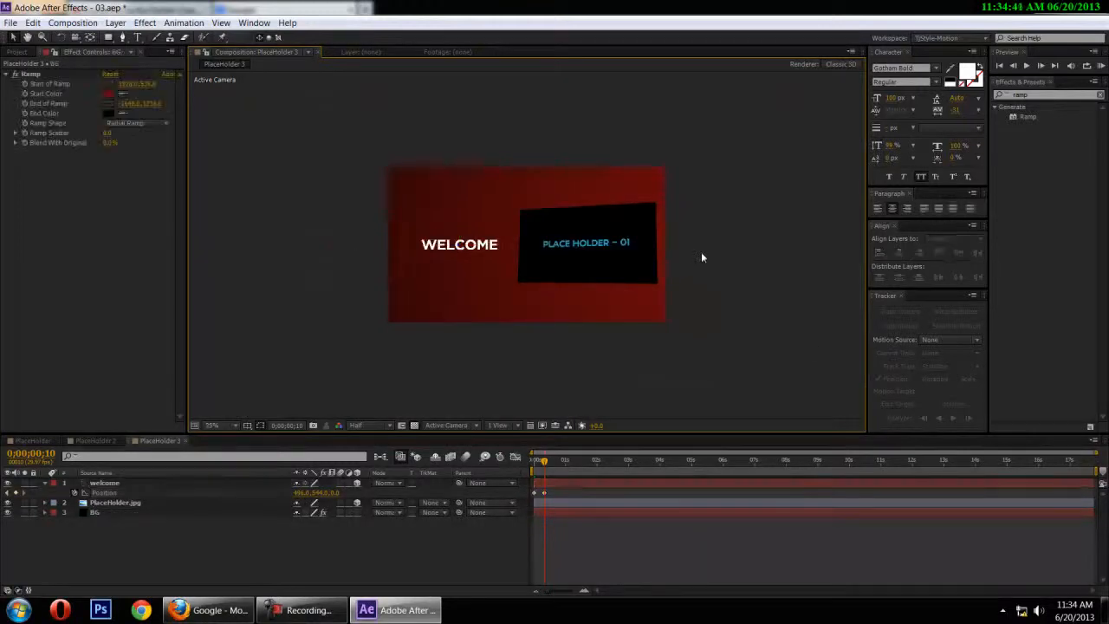
scroll(700, 253, up, 2)
click(406, 246)
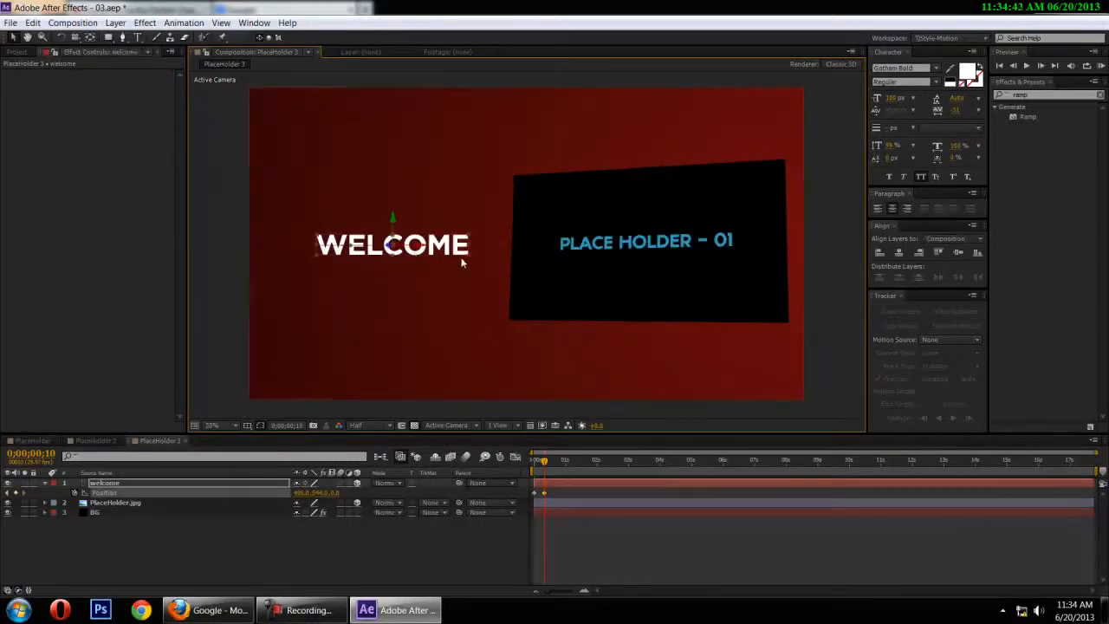
drag(469, 253, 478, 256)
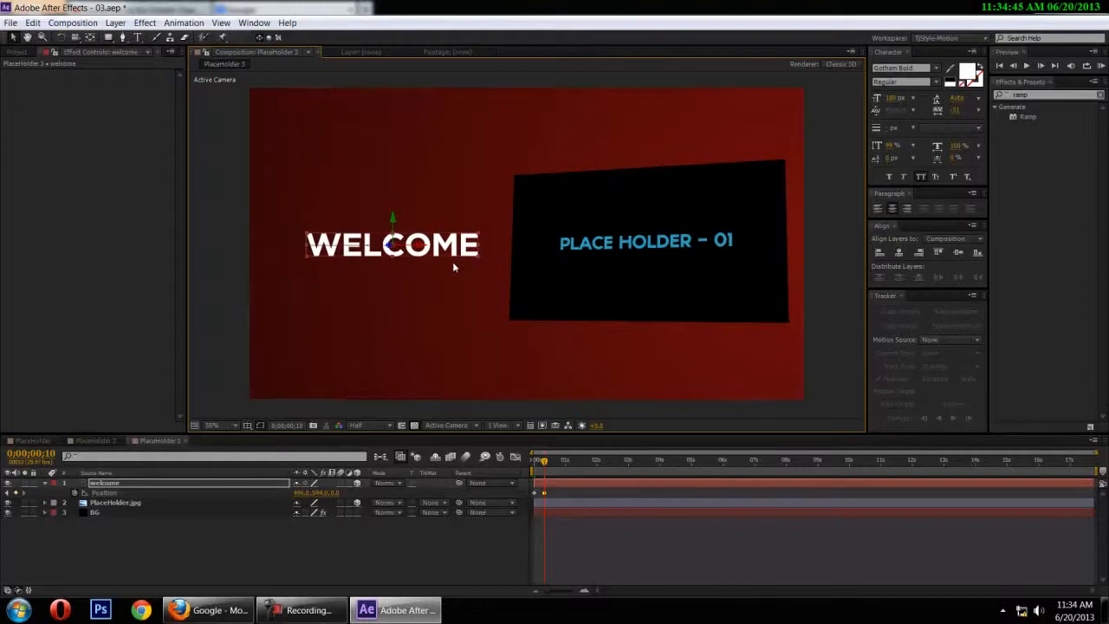
scroll(450, 269, down, 2)
click(352, 276)
scroll(380, 280, up, 2)
Preview the WELCOME text and placeholder sliding in from frame 0
click(548, 461)
mouse_move(548, 464)
mouse_down()
mouse_move(502, 465)
mouse_move(530, 465)
mouse_up()
key(space)
key(space)
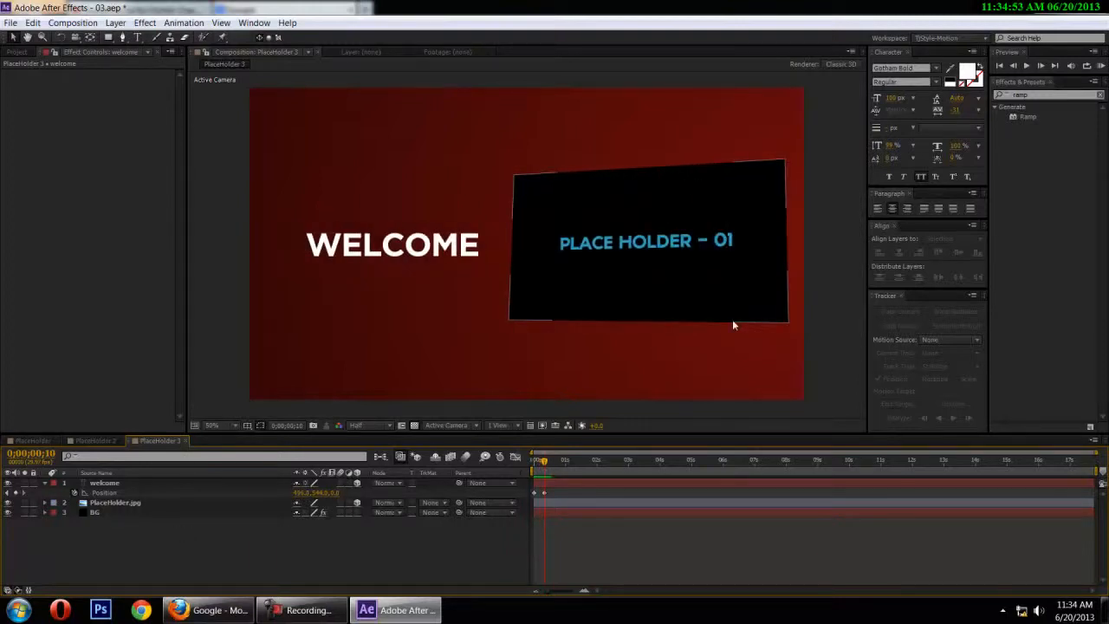
Collapse the WELCOME layer's properties, add a two-node camera with the 28mm preset, and preview the animation from frame 0
click(45, 483)
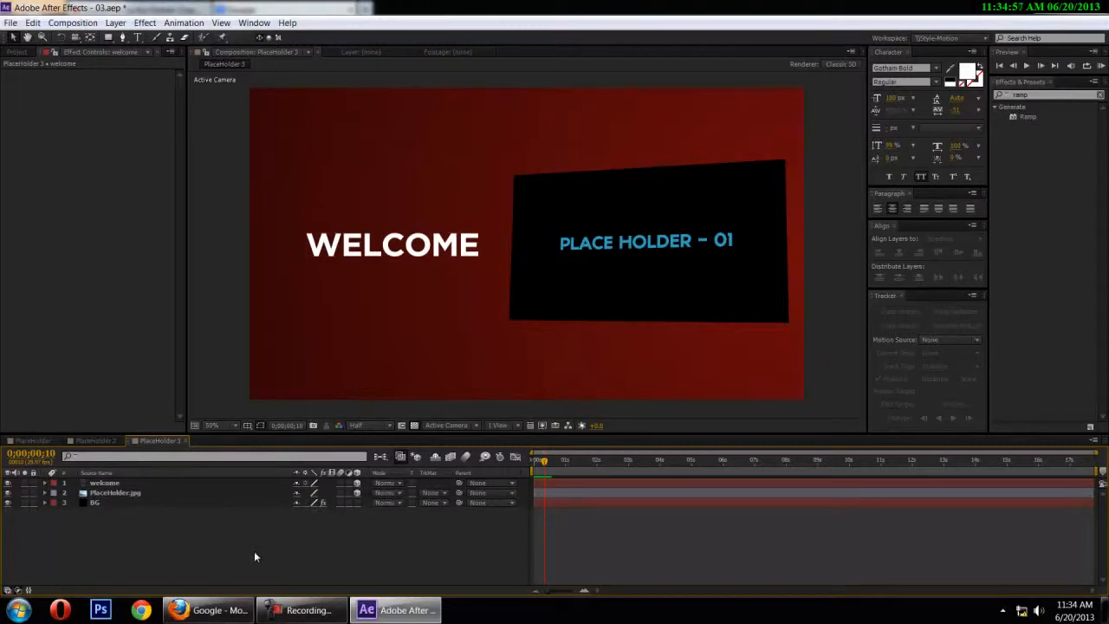
key(ctrl+alt+shift+c)
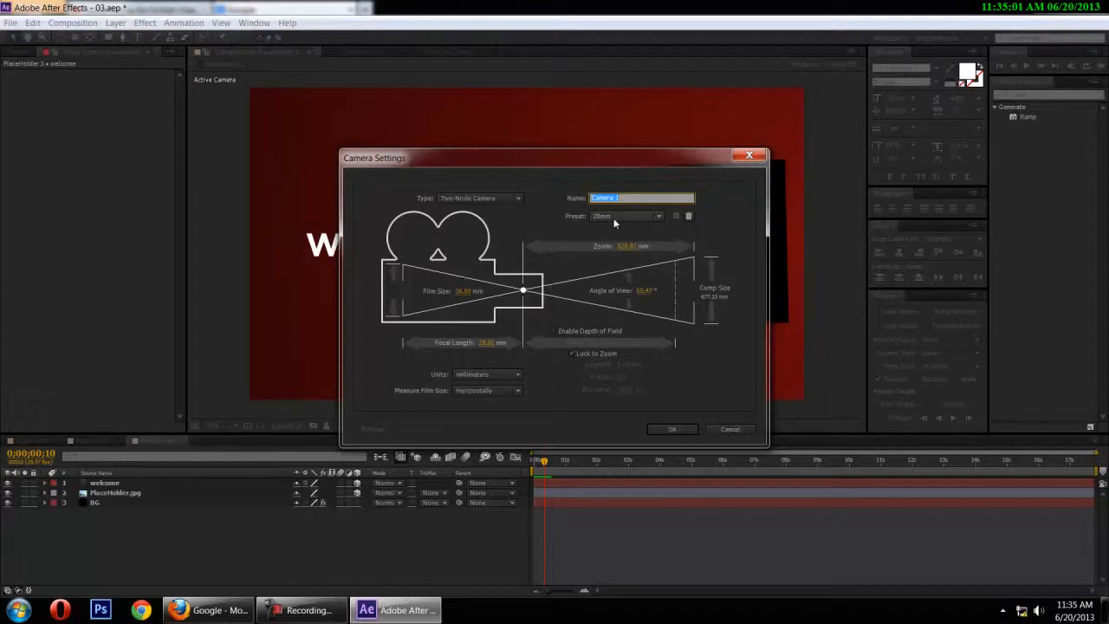
click(672, 430)
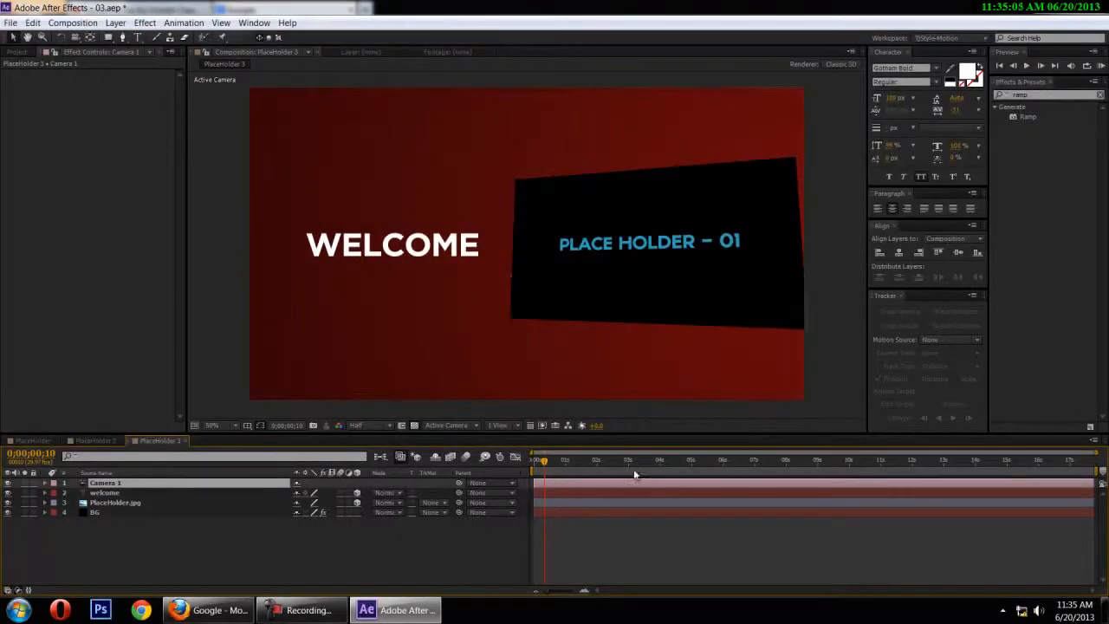
drag(540, 461, 531, 468)
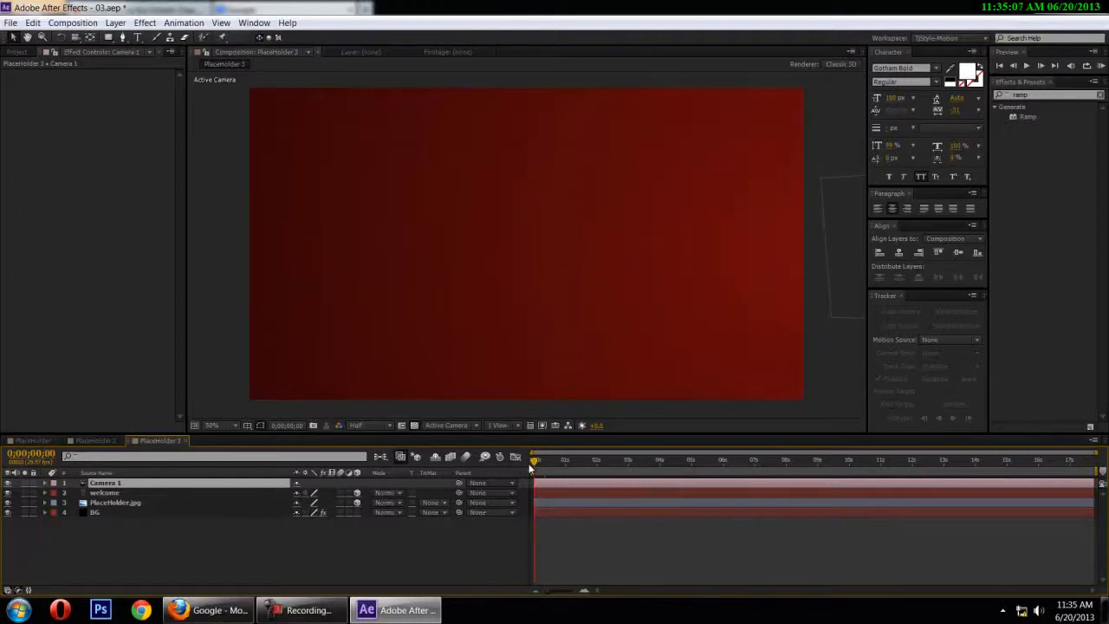
key(space)
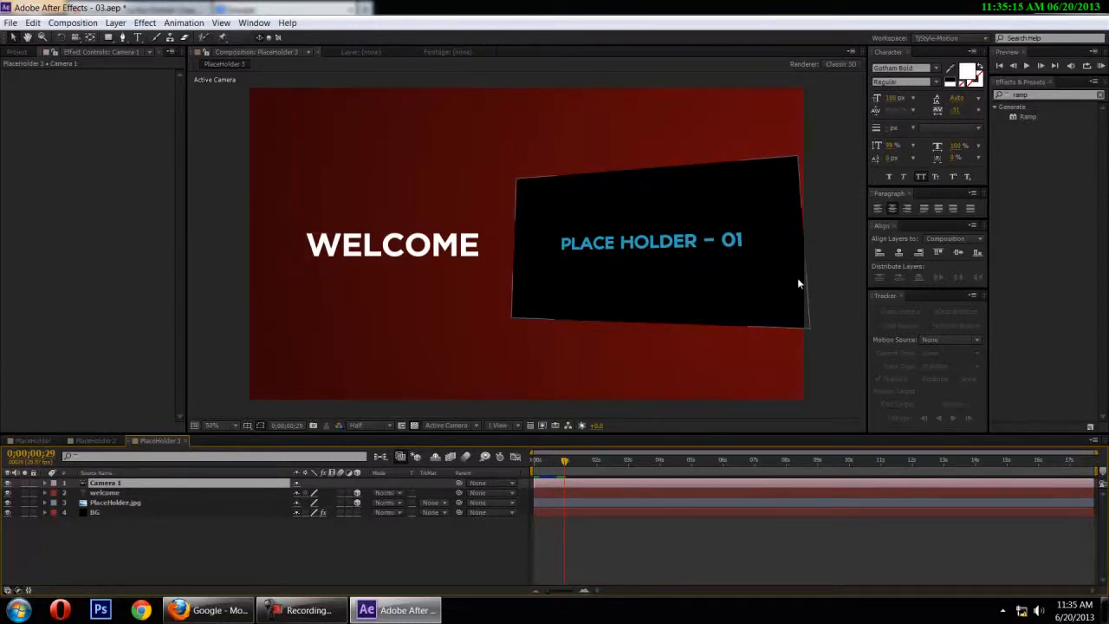
Shift the PlaceHolder.jpg layer's Position keyframe at frame 10 slightly left so the placeholder fits inside the frame
click(122, 501)
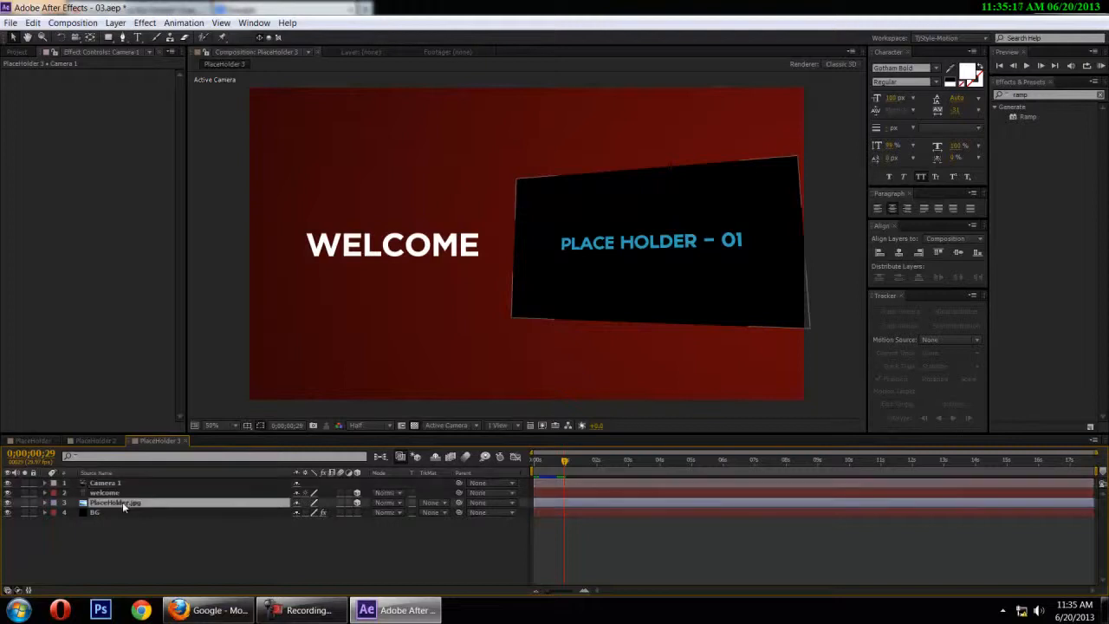
key(e)
key(e)
drag(565, 466, 547, 468)
drag(718, 310, 703, 311)
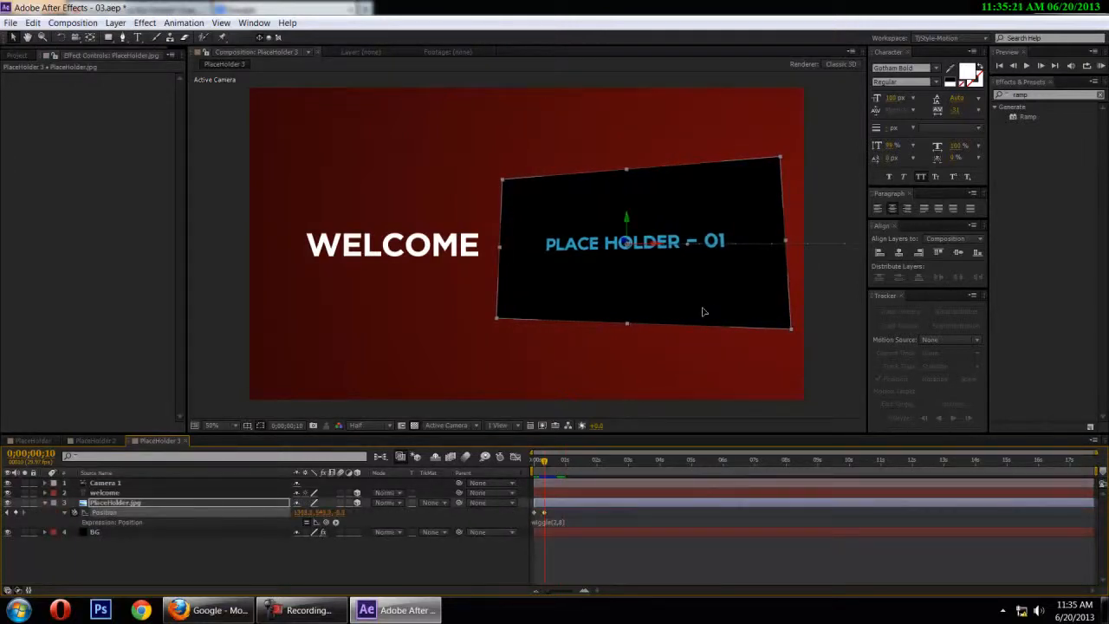
Move the WELCOME text left at frame 10 to Position 458, 544, 0
click(105, 493)
key(p)
drag(449, 251, 438, 251)
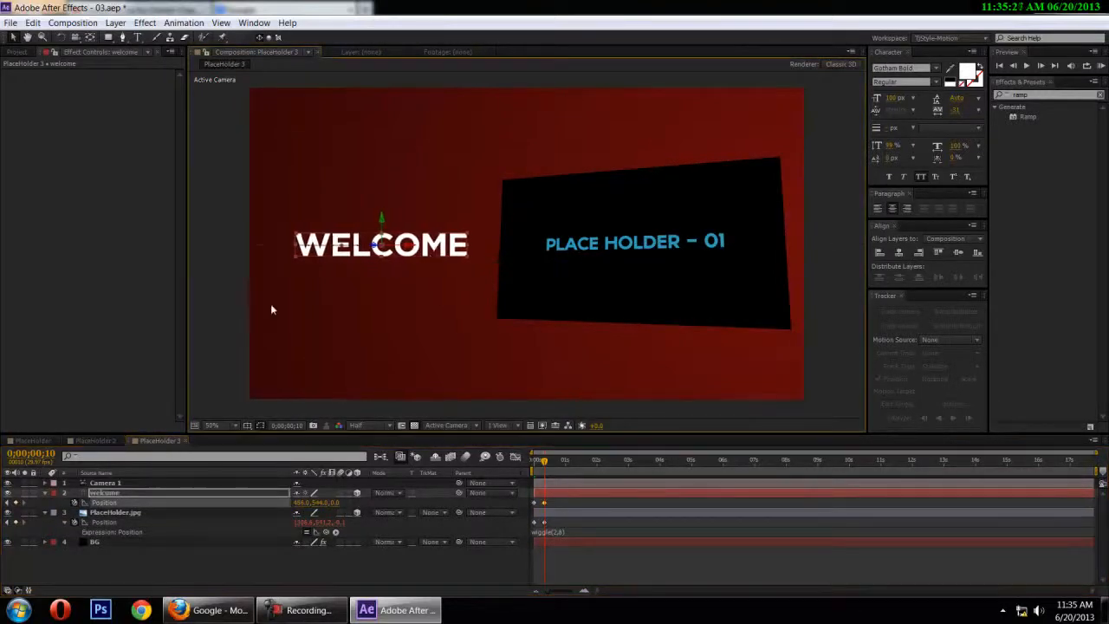
click(248, 314)
Preview the adjusted slide-in and bring the current time to 0;00;01;10
key(space)
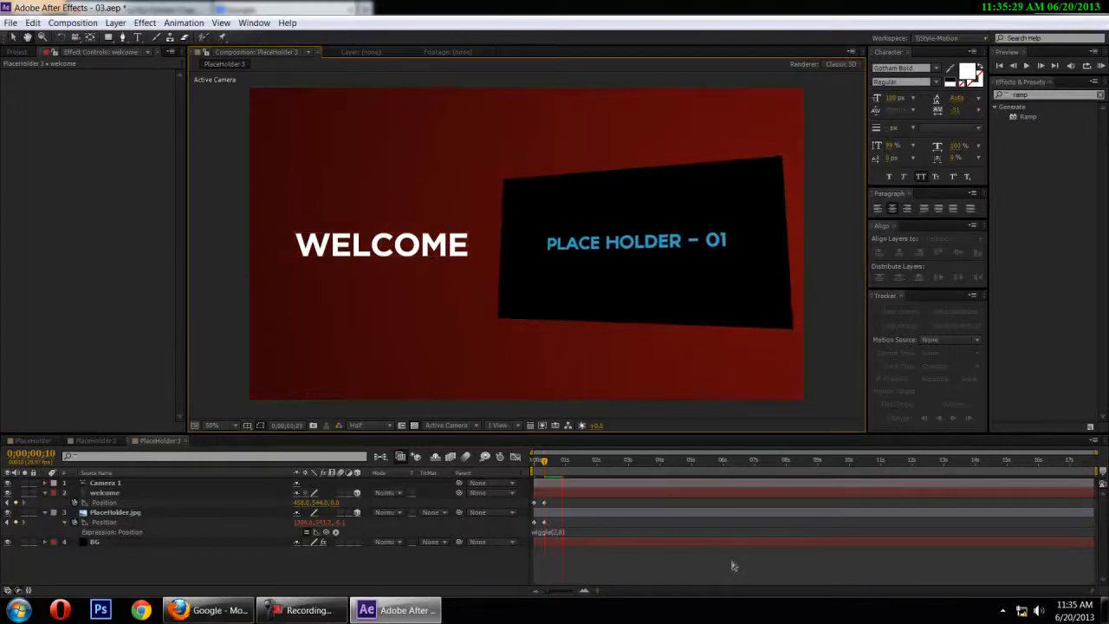
drag(571, 463, 544, 468)
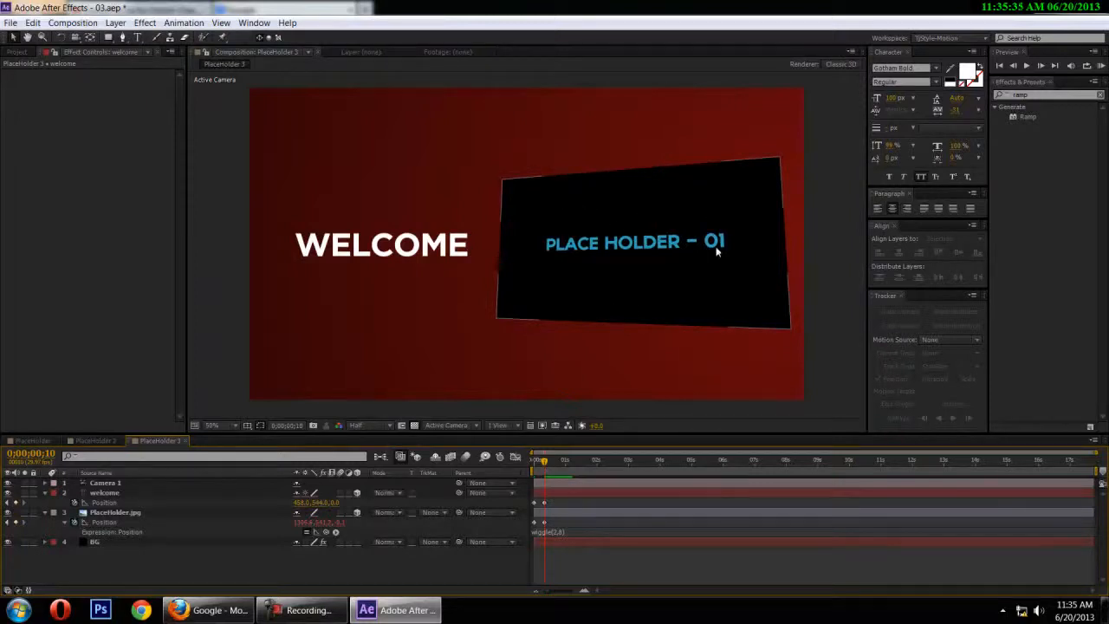
key(space)
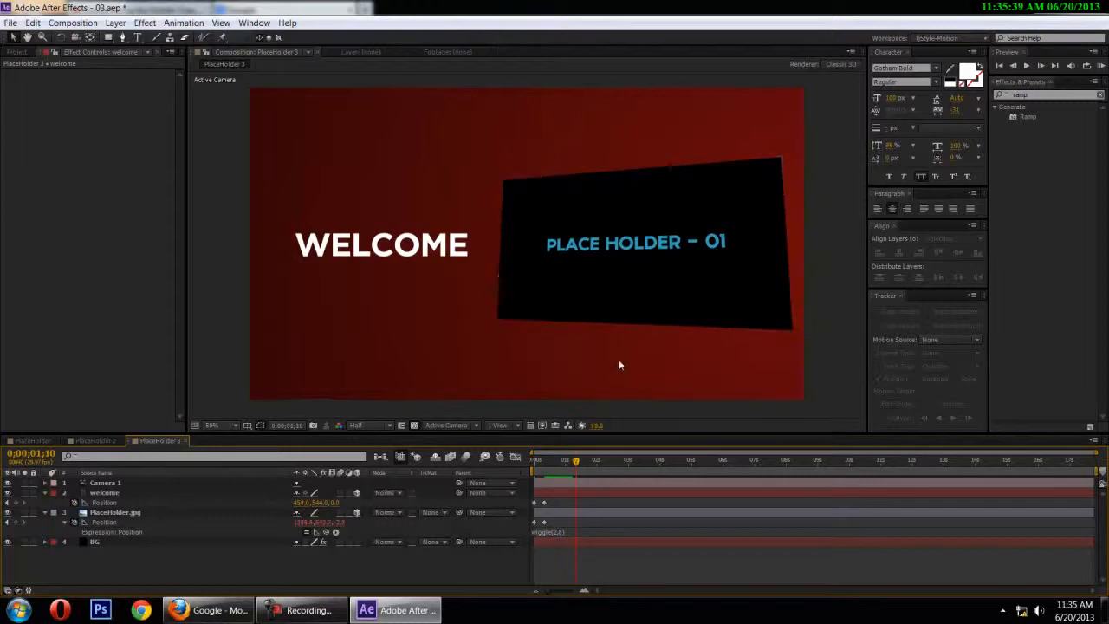
click(18, 523)
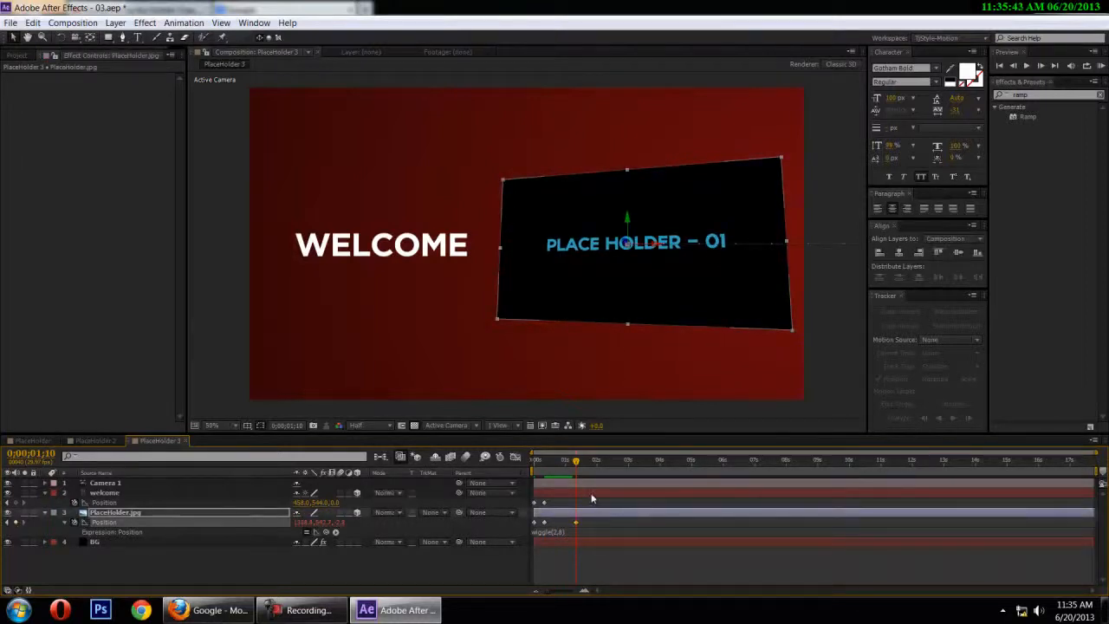
key(shift+Page_Down)
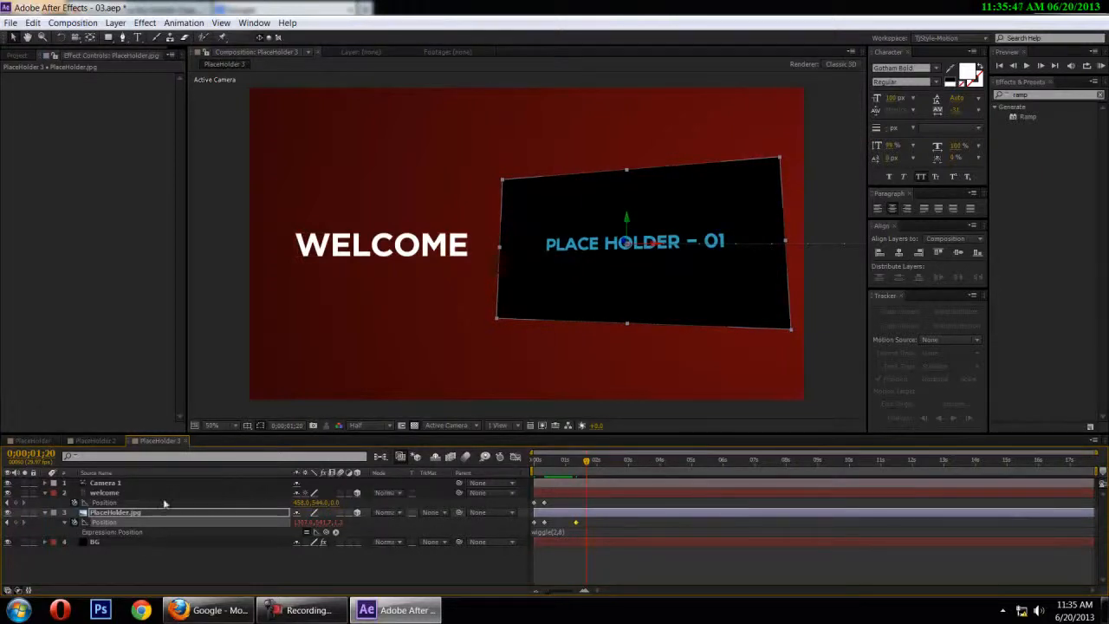
drag(580, 465, 575, 466)
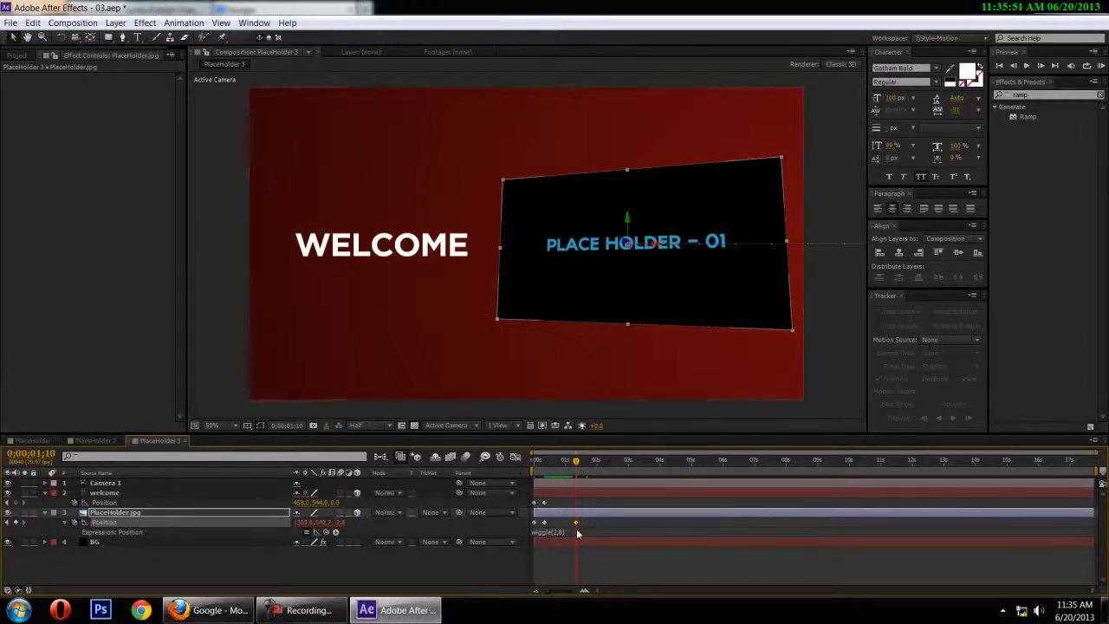
key(ctrl+z)
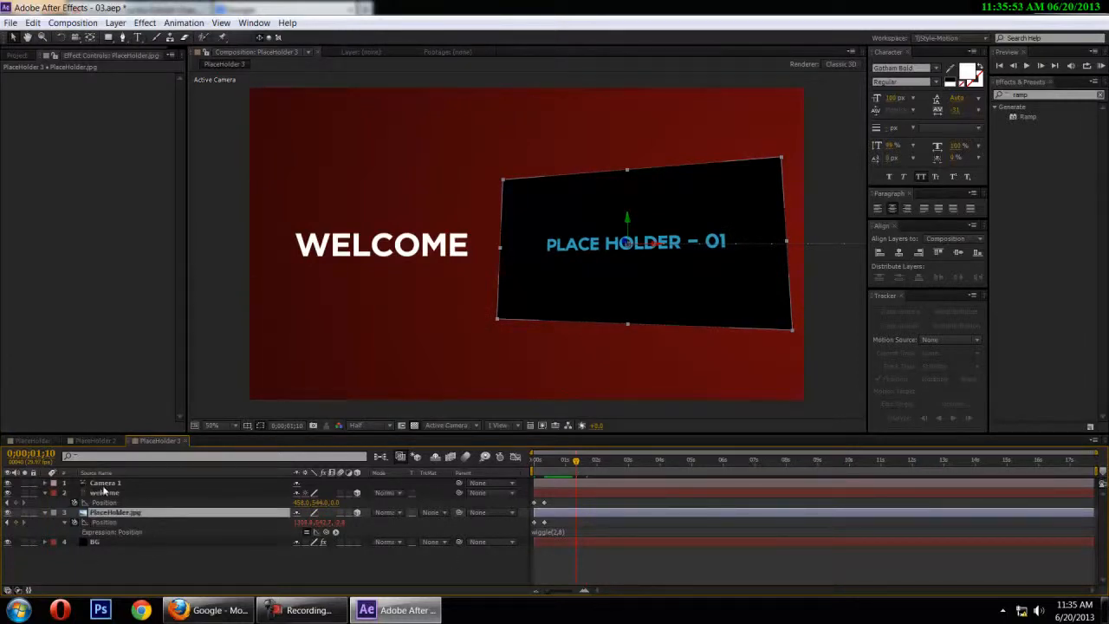
click(109, 571)
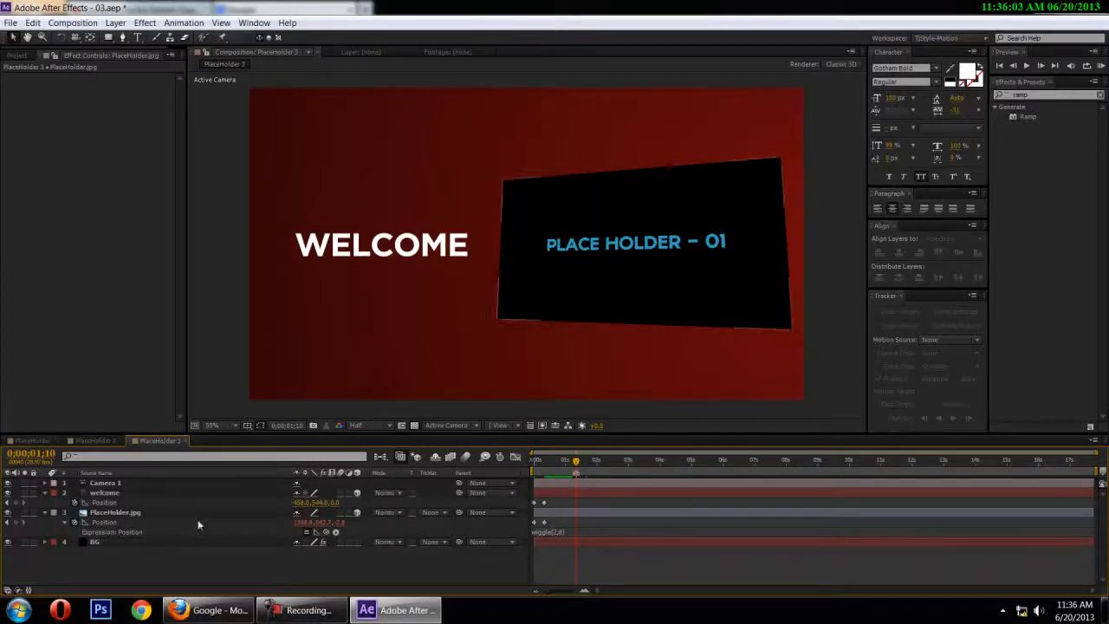
Add a Position keyframe to the Camera 1 layer at 0;00;01;10
click(123, 485)
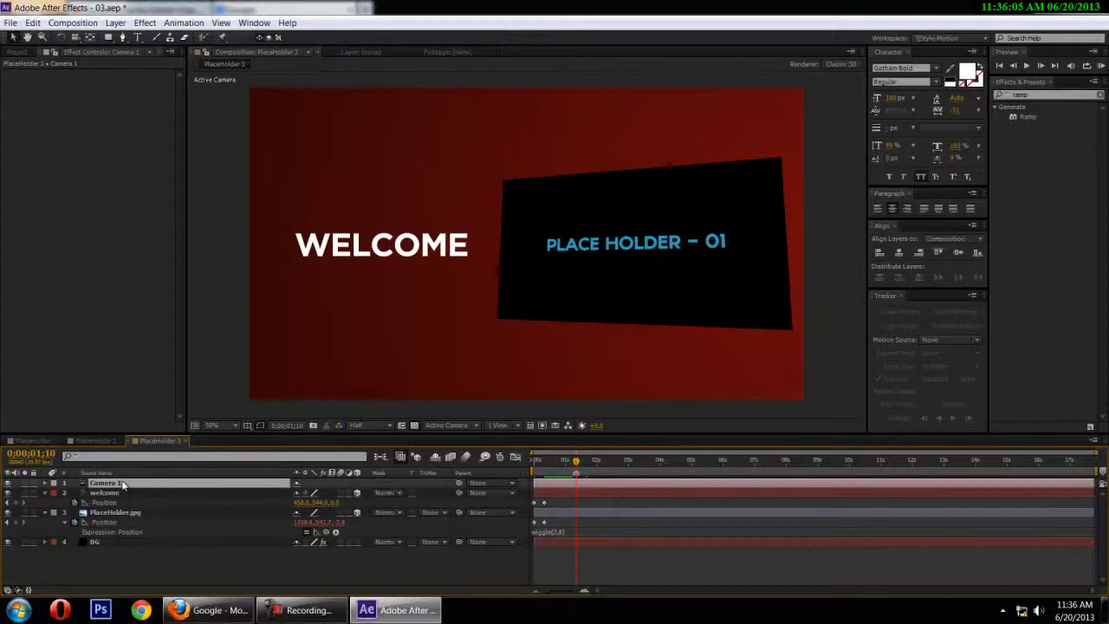
key(p)
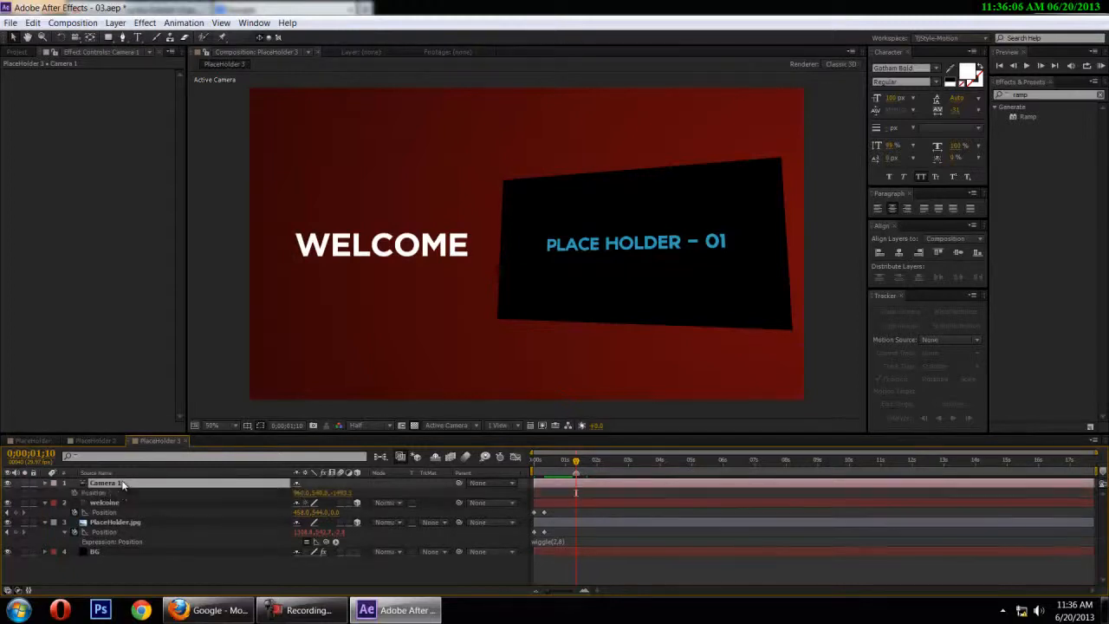
click(76, 492)
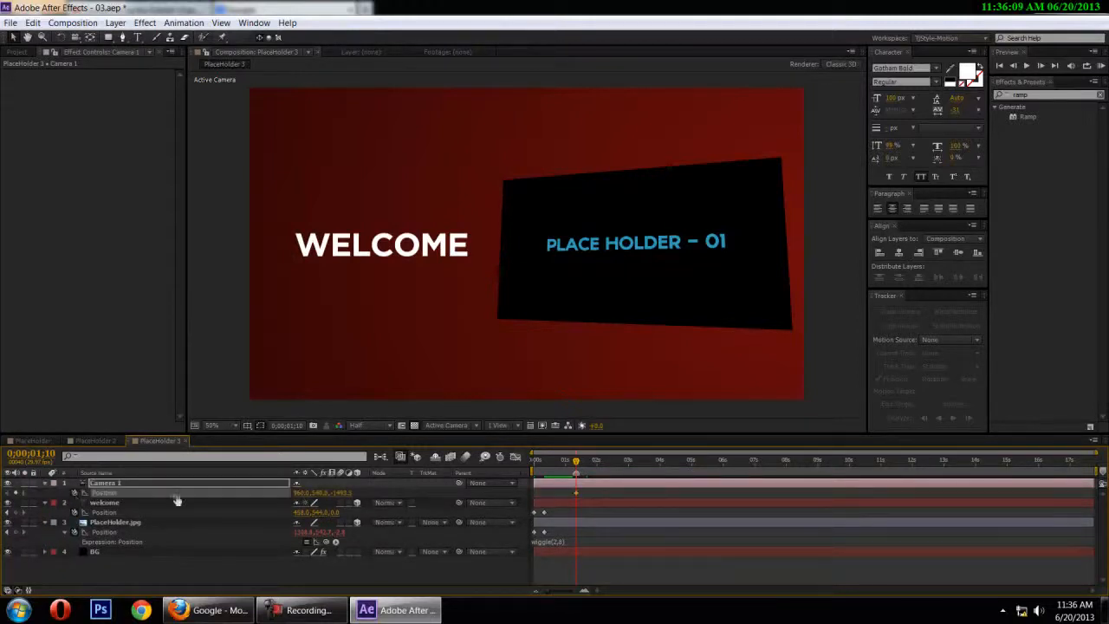
Push Camera 1 in at 0;00;01;20 by setting its Z Position to -1090, and preview the camera move
key(shift+Page_Down)
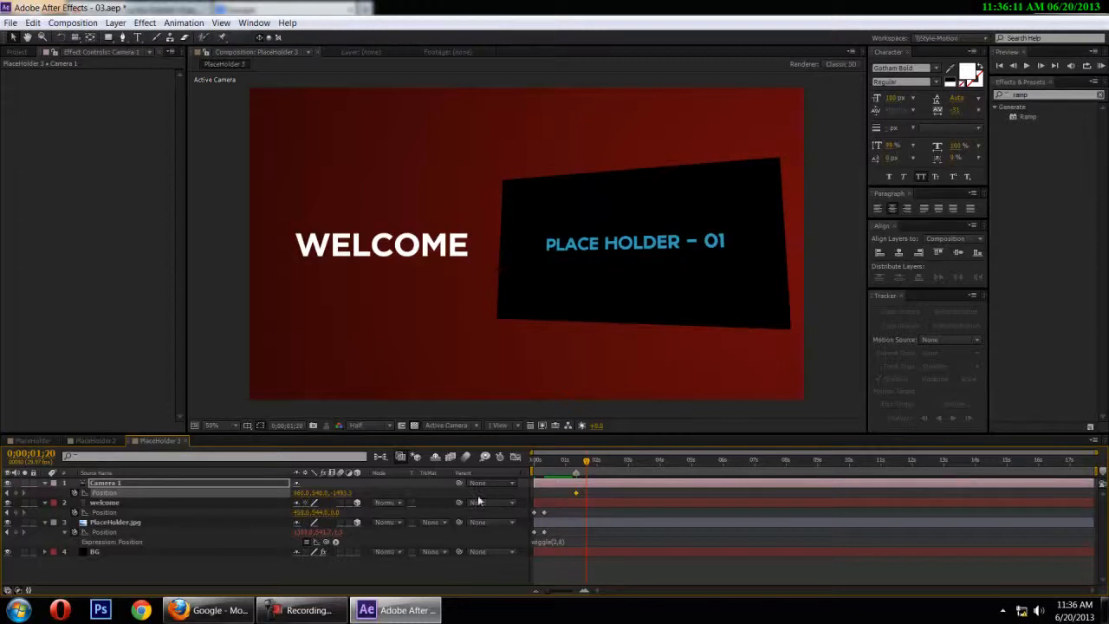
drag(344, 496, 445, 496)
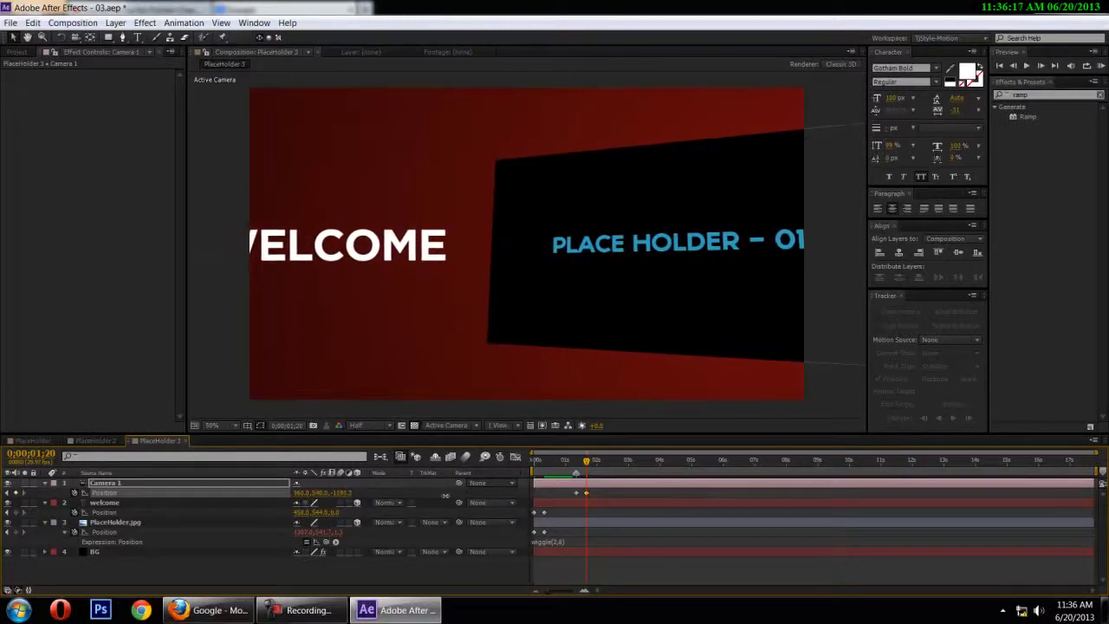
click(345, 492)
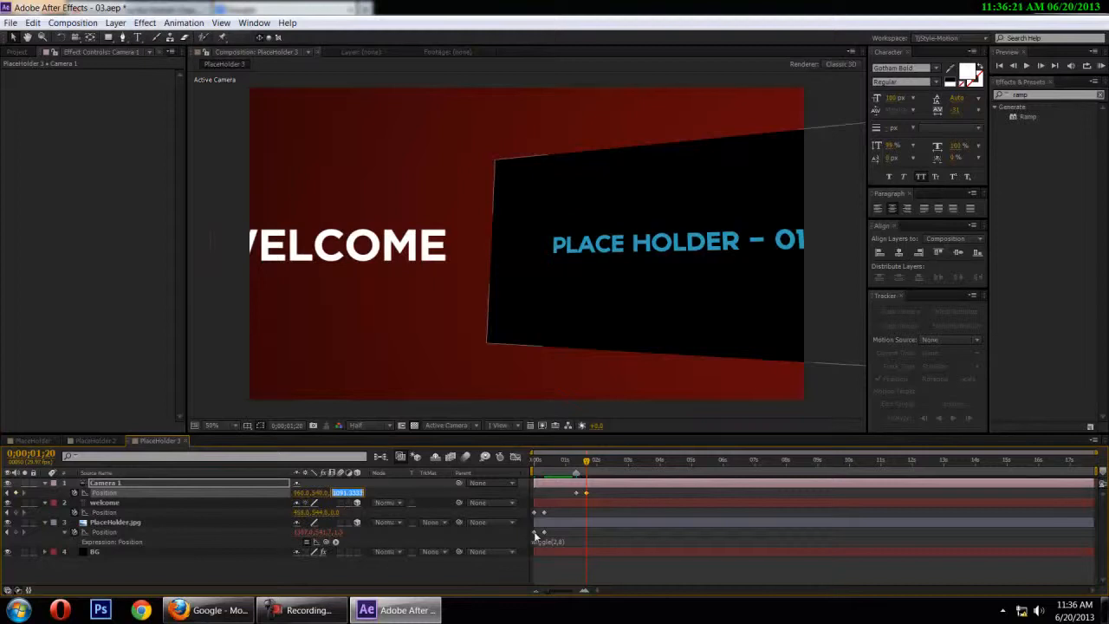
mouse_move(535, 538)
text(-1090)
key(Return)
drag(593, 468, 546, 467)
key(space)
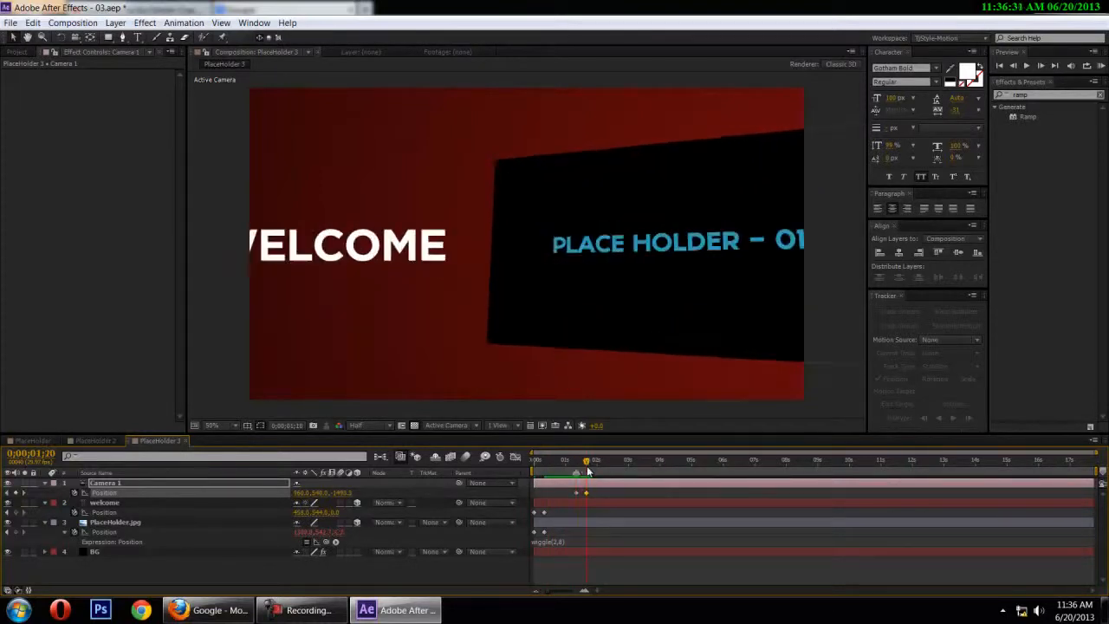
Keyframe the PlaceHolder.jpg layer's Position at 0;00;01;10 and shift it left to an X of about 1028 at 0;00;01;20
click(104, 523)
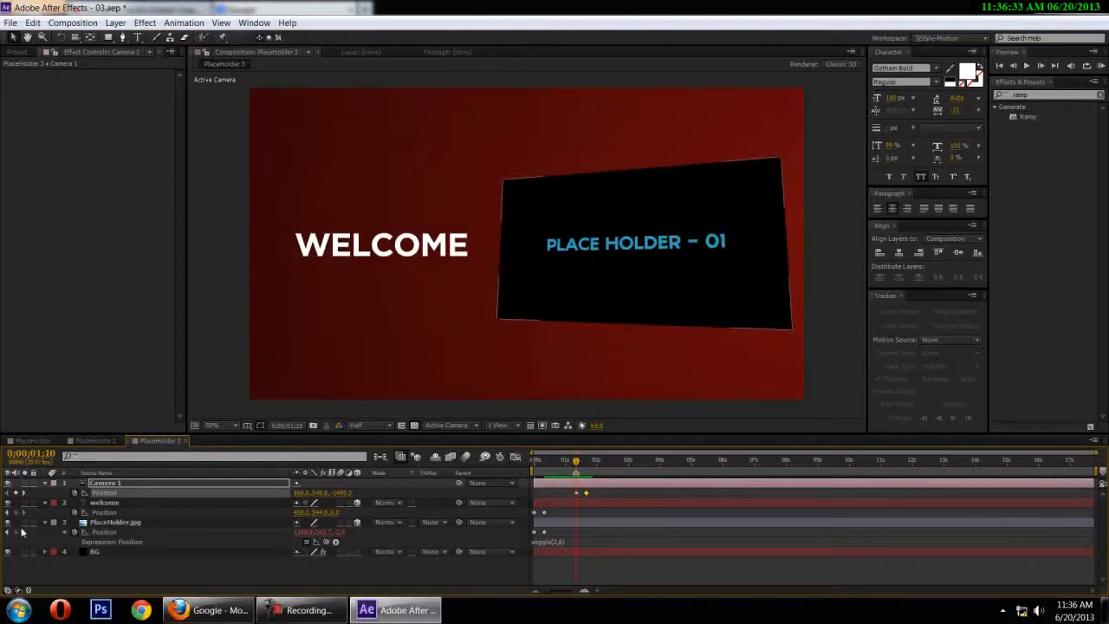
click(104, 523)
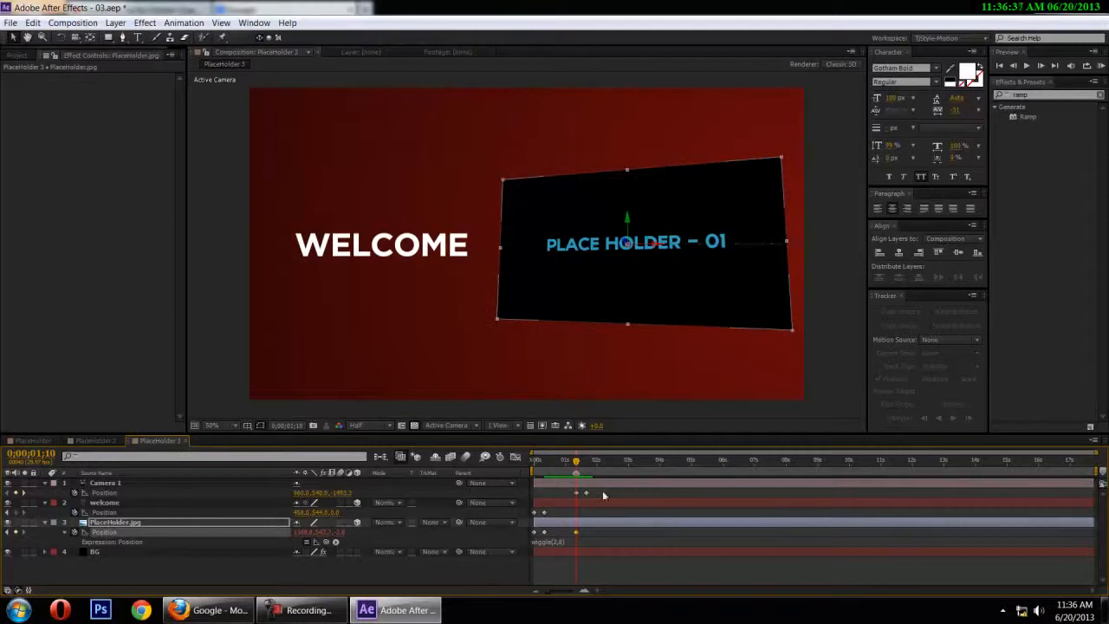
drag(577, 466, 589, 466)
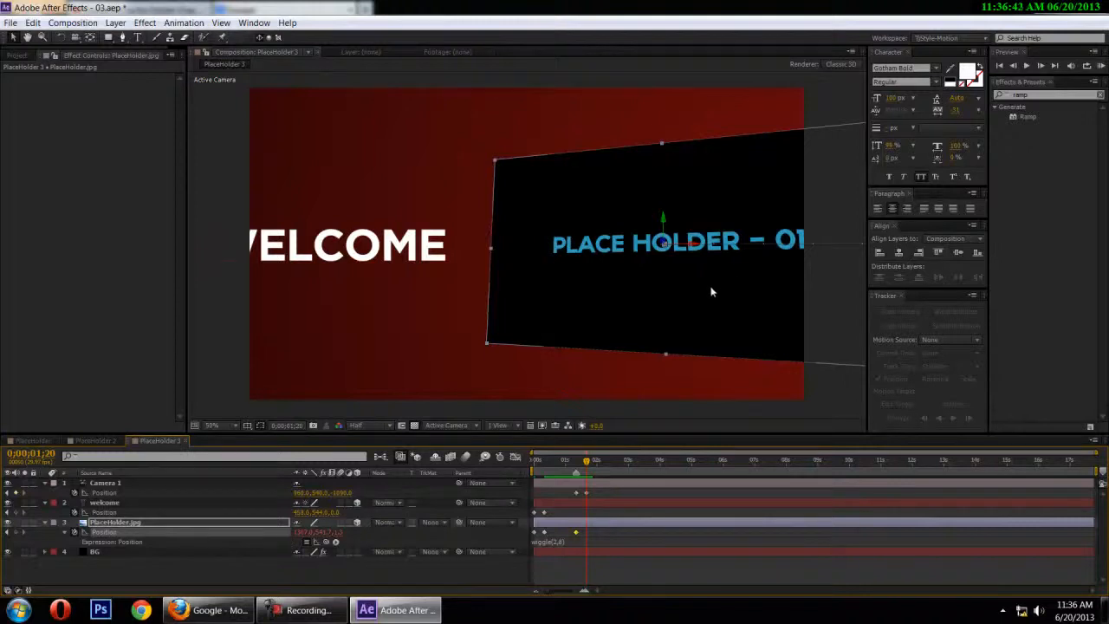
drag(307, 532, 132, 515)
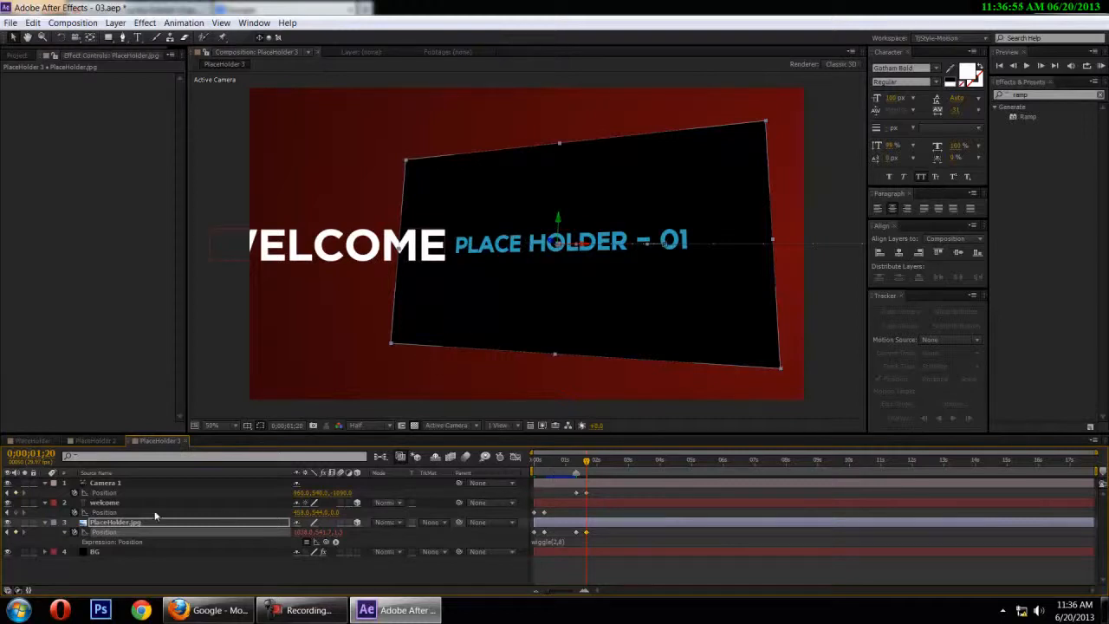
Keyframe the welcome layer's Position at 0;00;01;10 and push it back to a Z of about 482 at 0;00;01;20
click(104, 511)
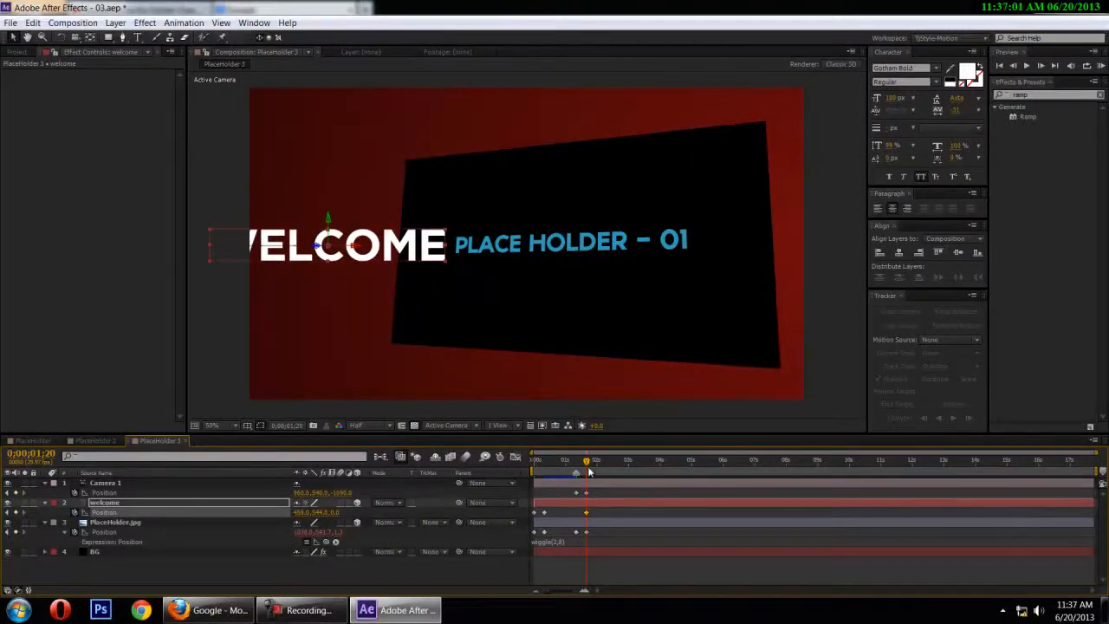
drag(586, 512, 576, 512)
drag(336, 512, 611, 512)
scroll(773, 355, down, 2)
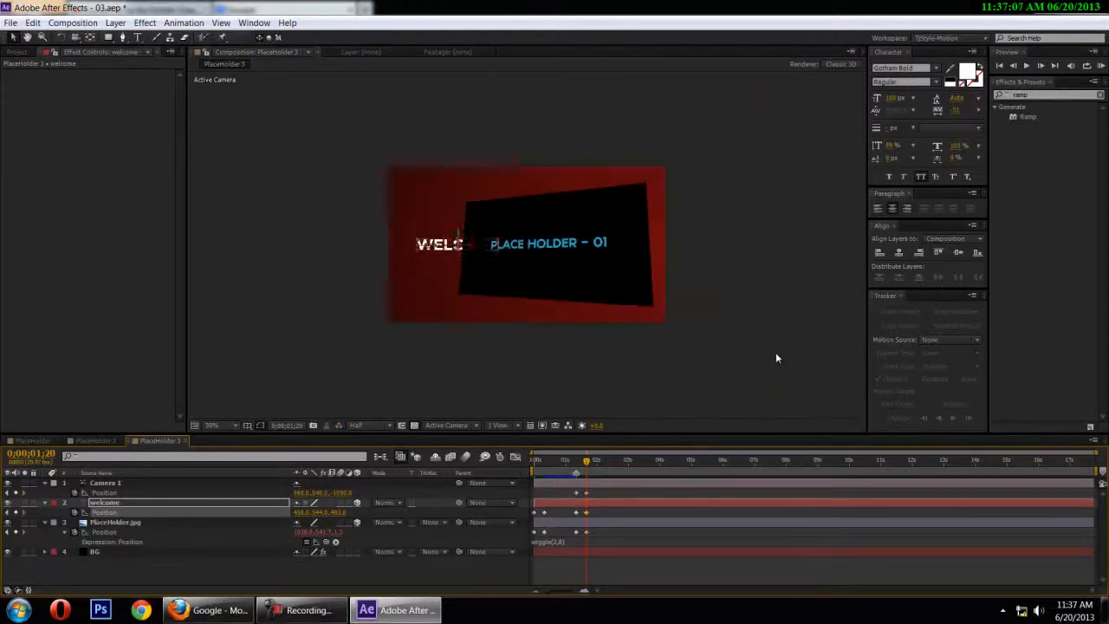
click(774, 353)
scroll(775, 353, up, 2)
Add an Orientation keyframe to the welcome layer at 0;00;01;10 and show only that layer's keyframed properties
drag(586, 468, 576, 475)
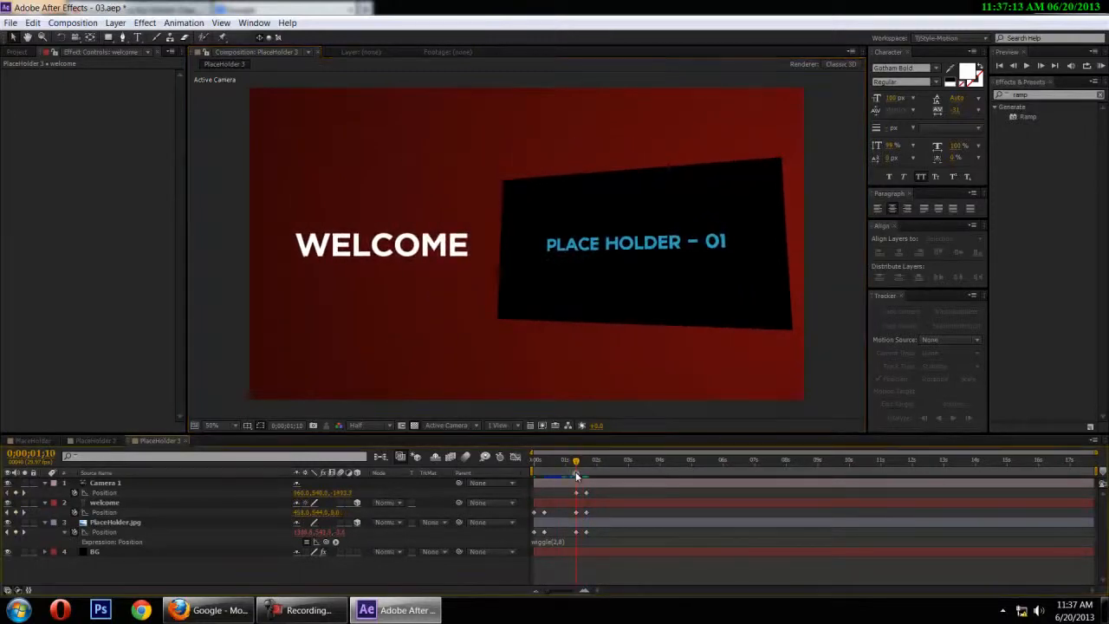
click(119, 503)
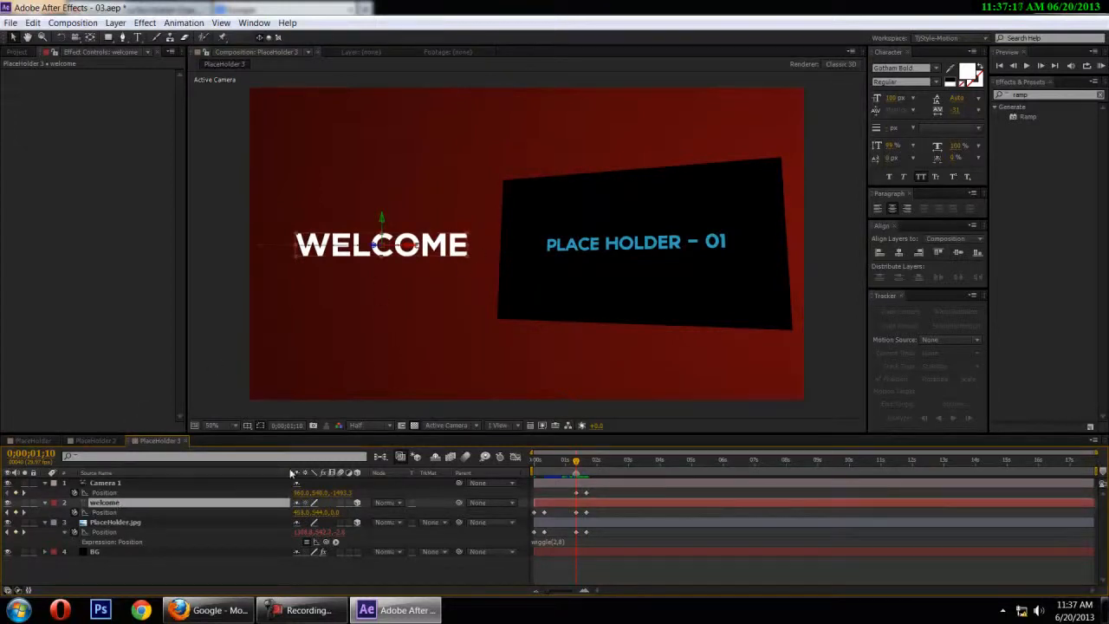
key(shift+r)
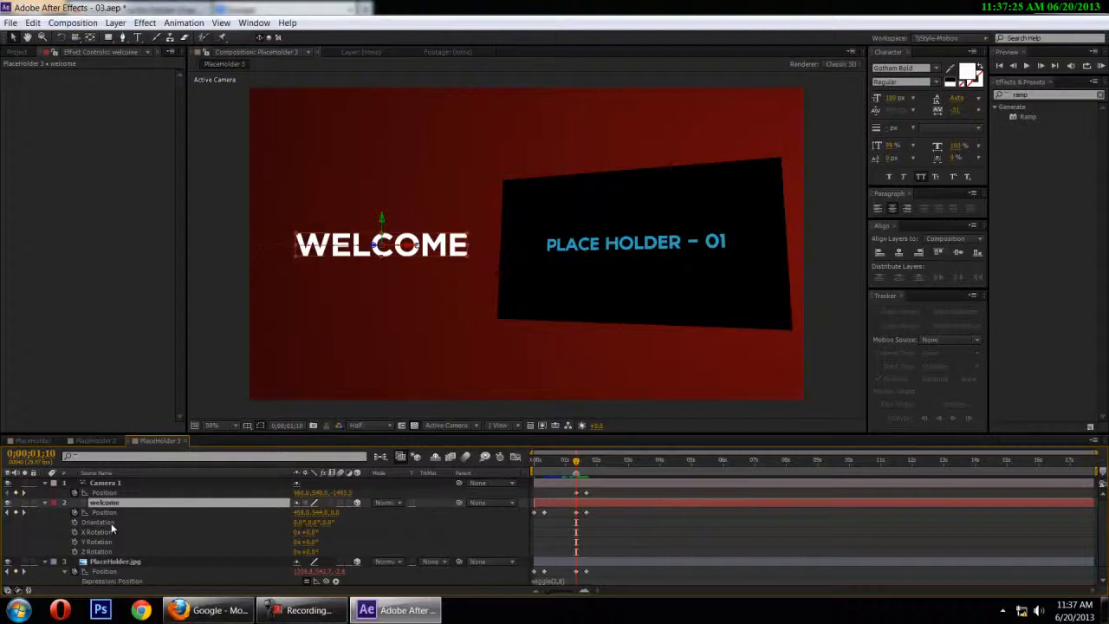
click(74, 522)
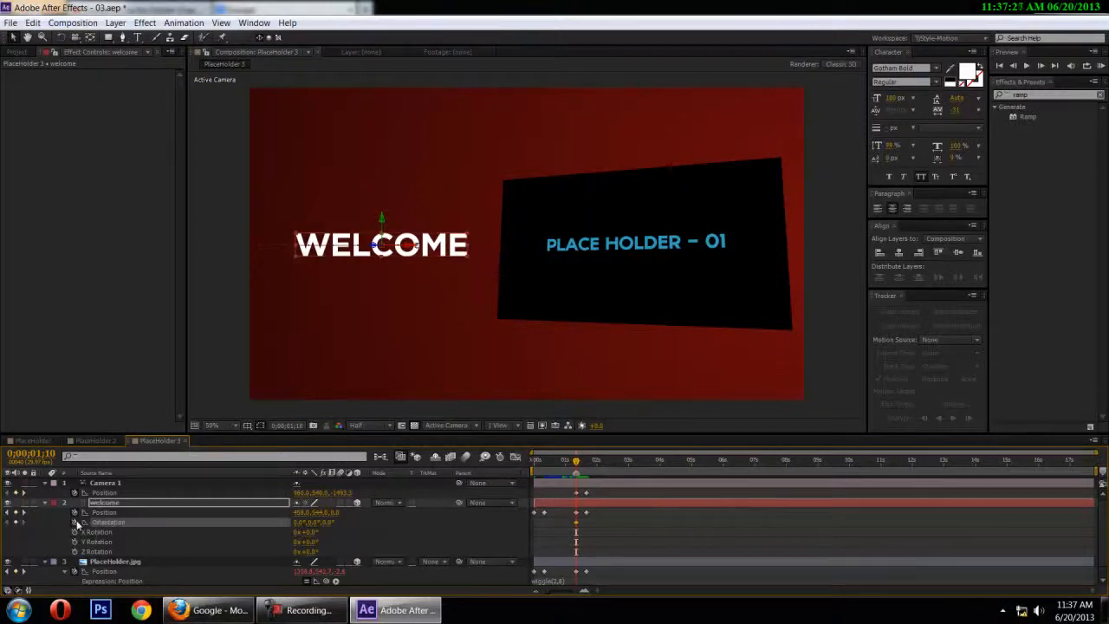
key(u)
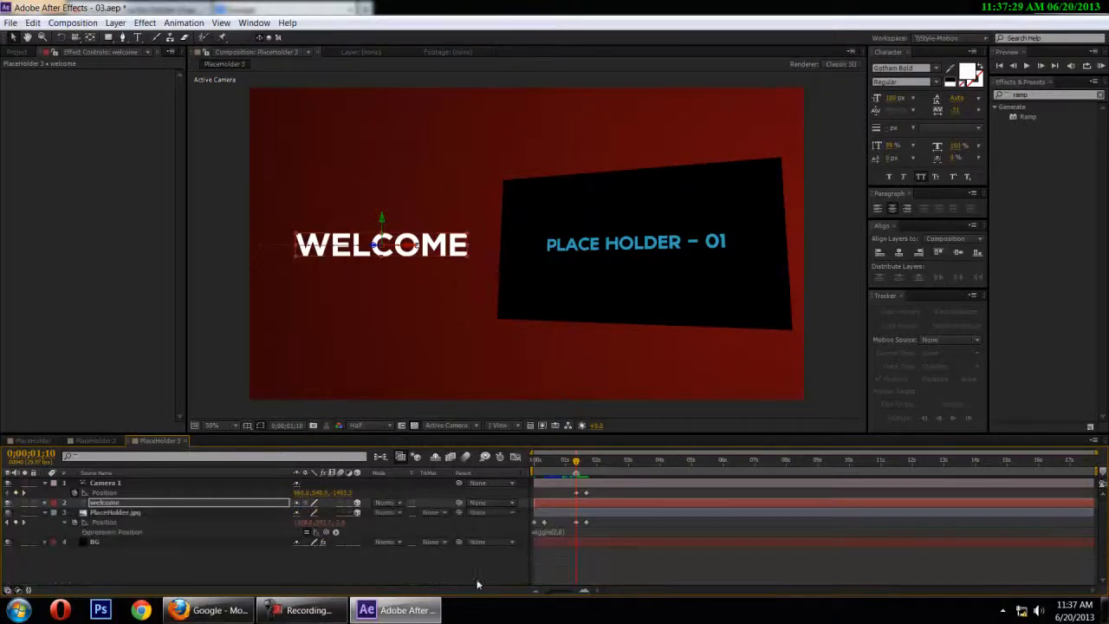
click(581, 570)
key(u)
key(u)
key(u)
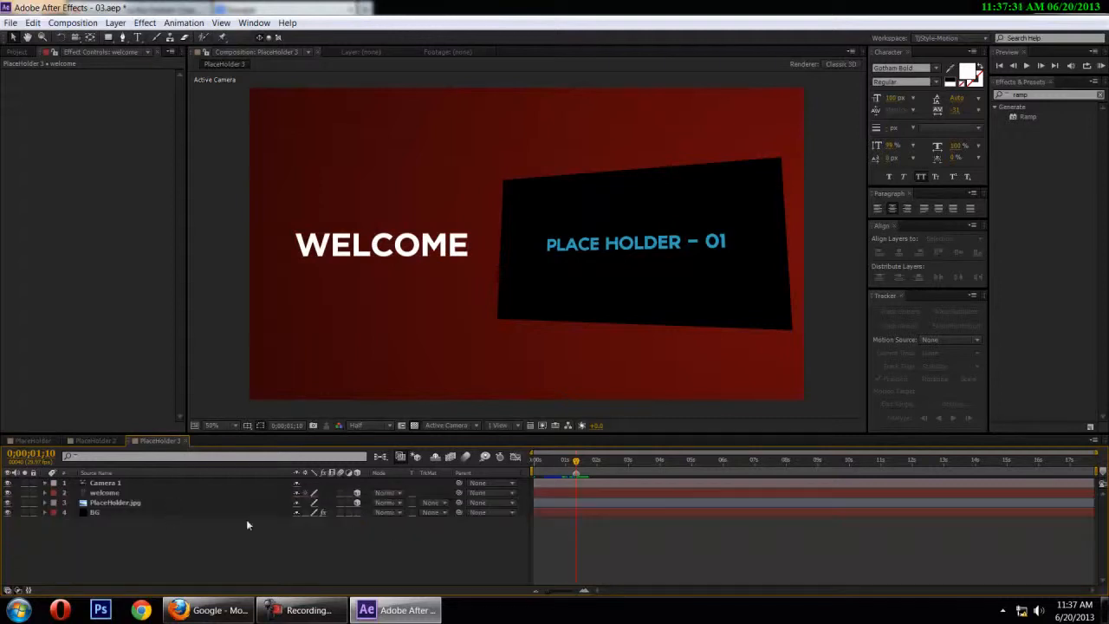
click(122, 494)
key(u)
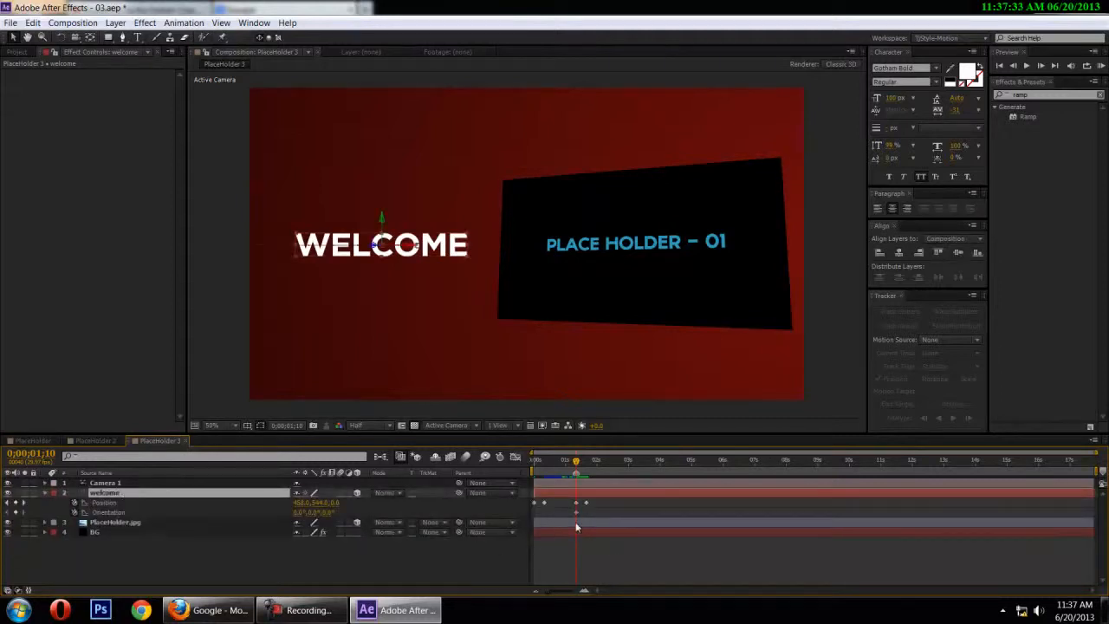
At 0;00;01;20, set the welcome layer's Orientation to 350°, 20°, 2°
drag(577, 465, 588, 466)
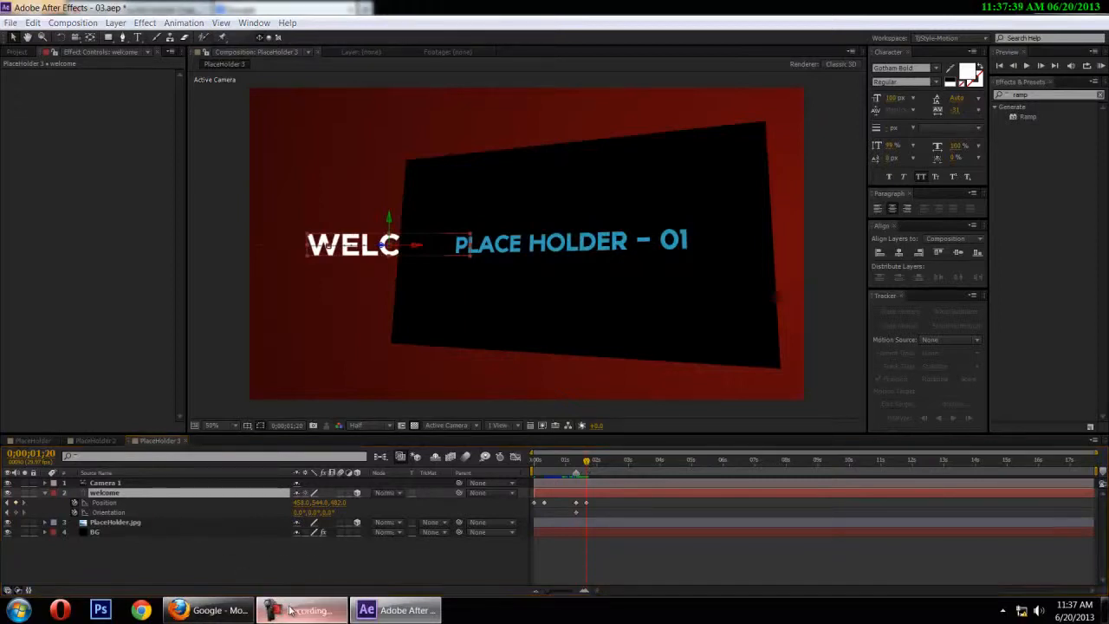
click(303, 511)
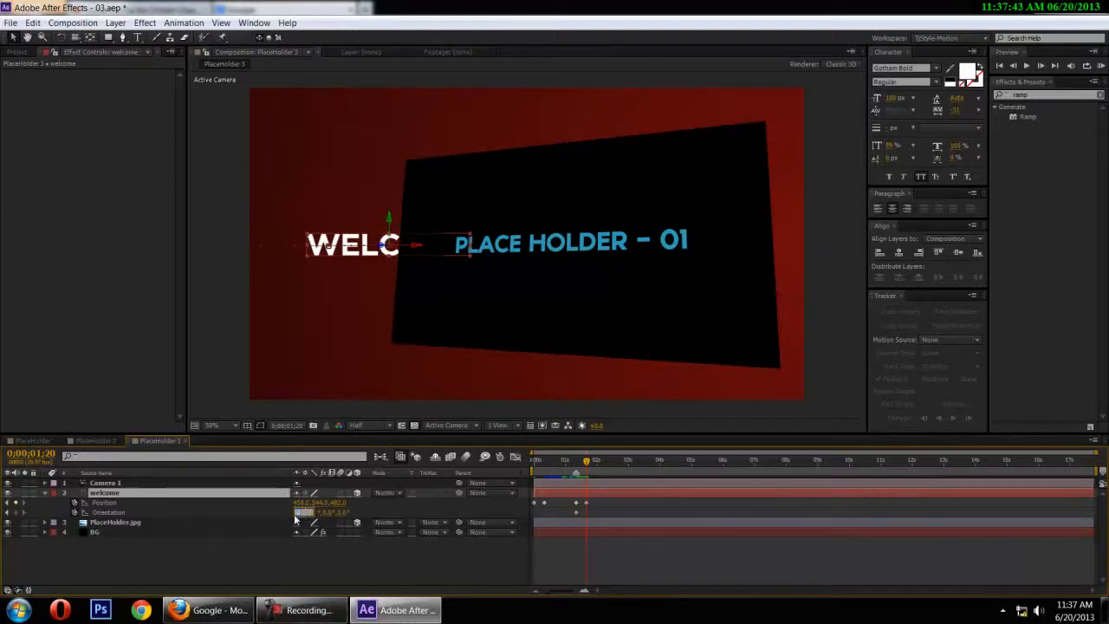
text(180)
key(Return)
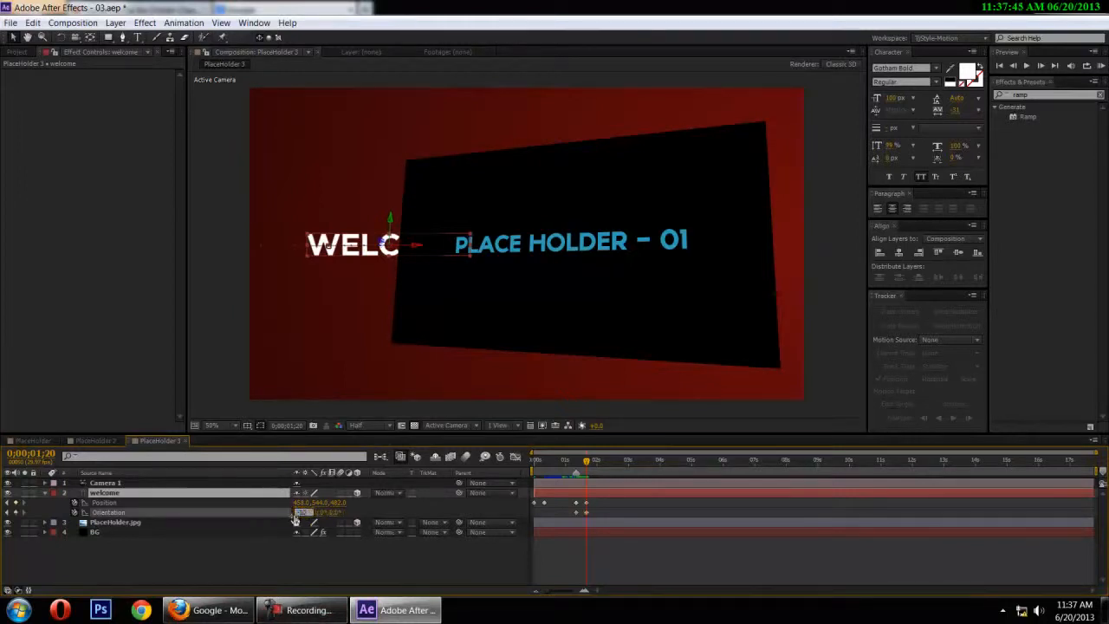
click(323, 512)
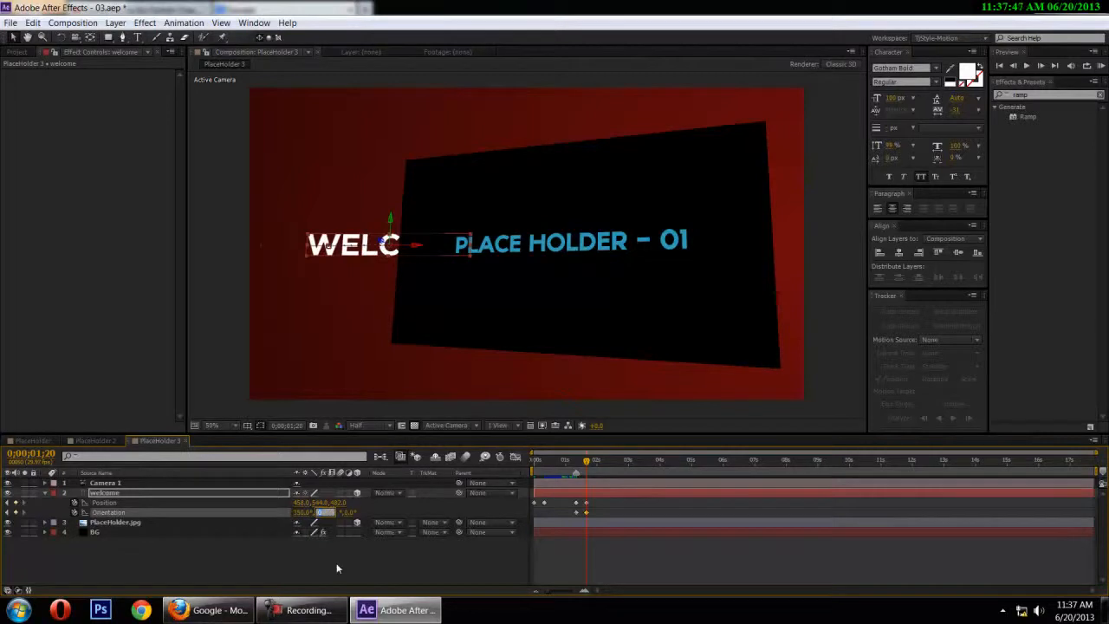
text(30)
key(Return)
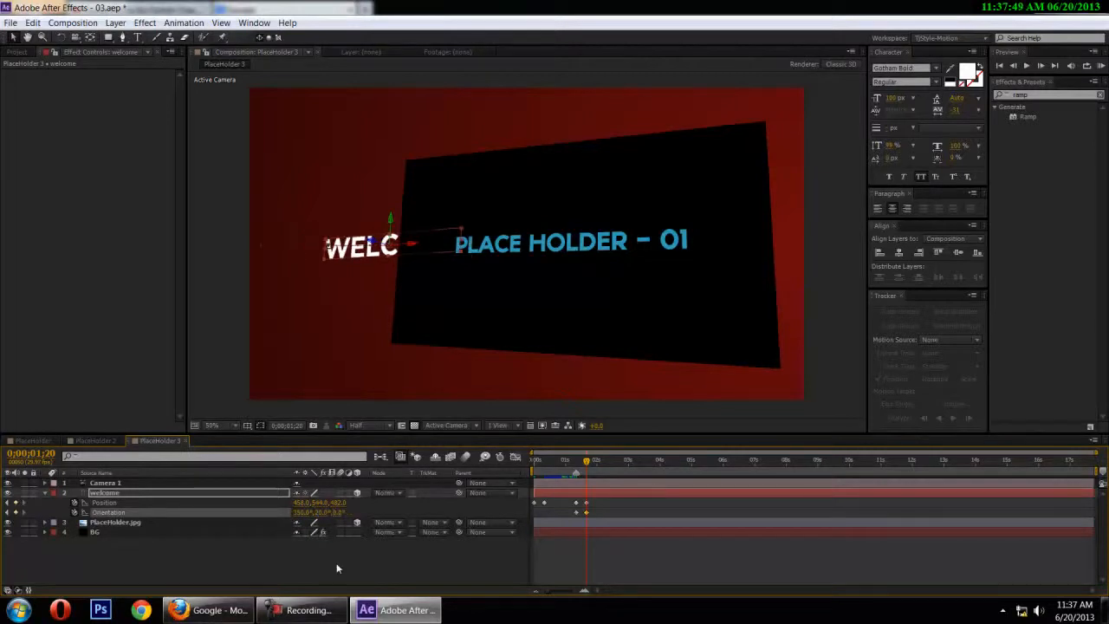
click(354, 559)
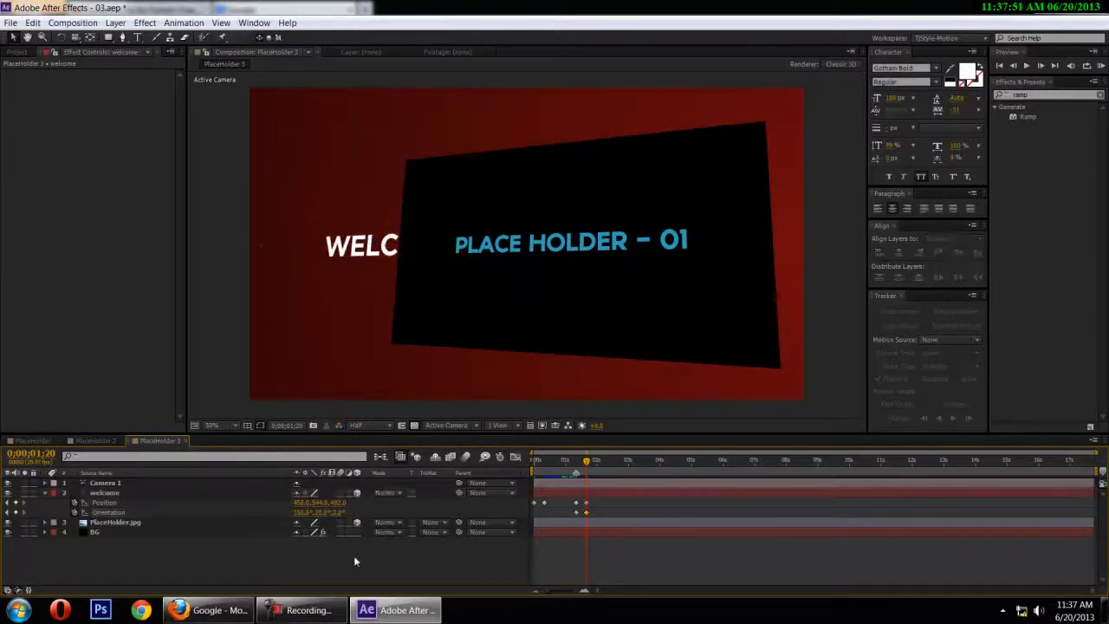
Show the PlaceHolder.jpg layer's rotation values and preview the title's turn up to past 0;00;01;20
click(110, 522)
key(u)
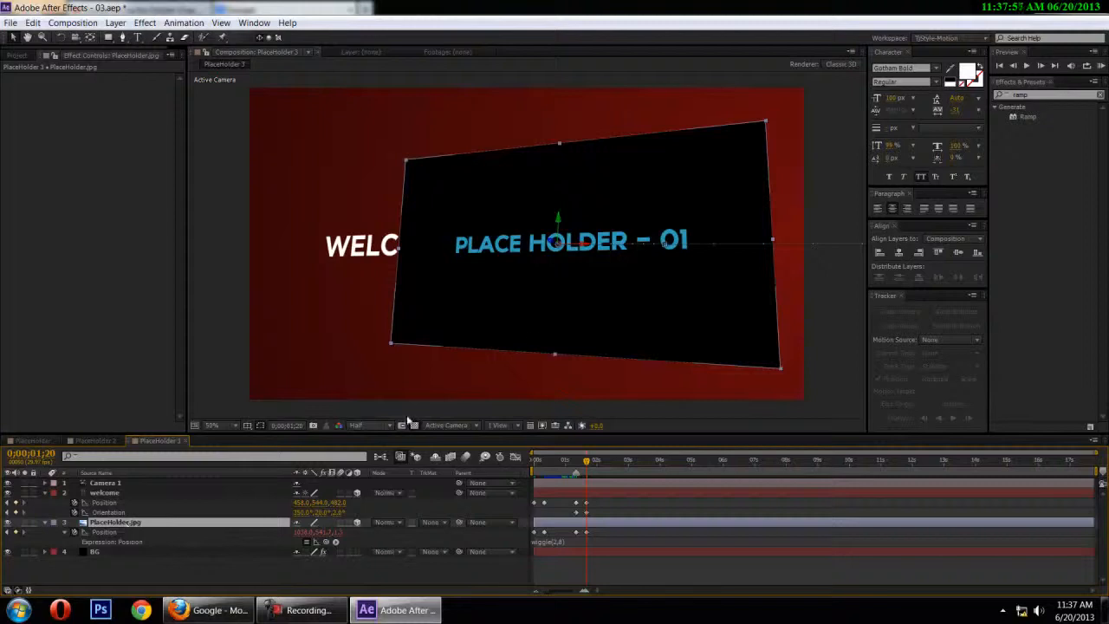
key(r)
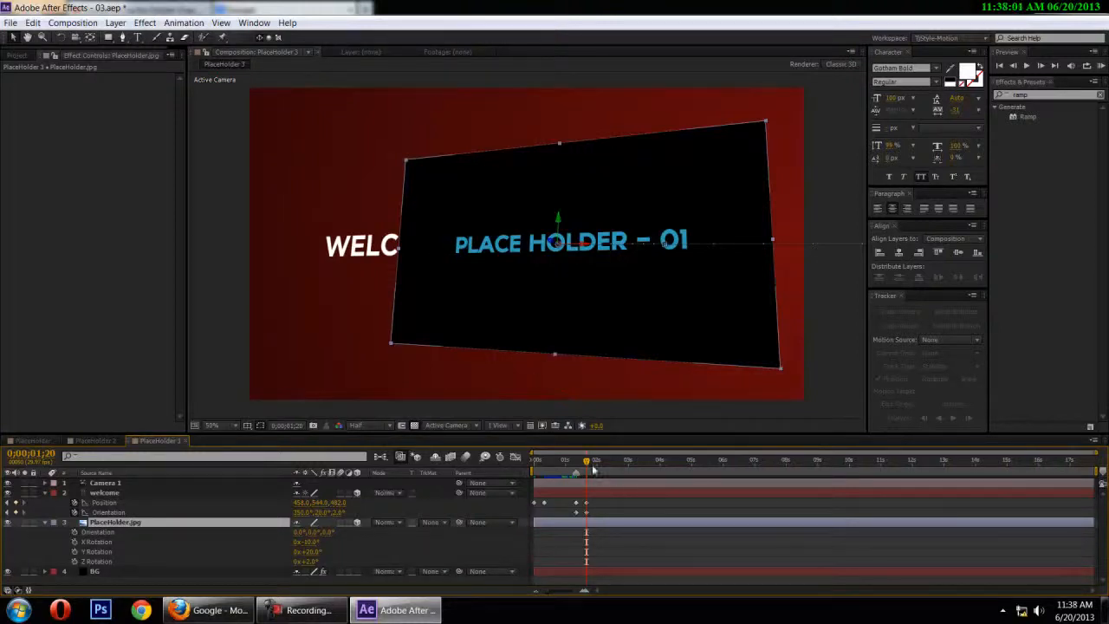
mouse_move(587, 465)
mouse_down()
mouse_move(559, 466)
mouse_move(569, 465)
mouse_up()
key(space)
key(space)
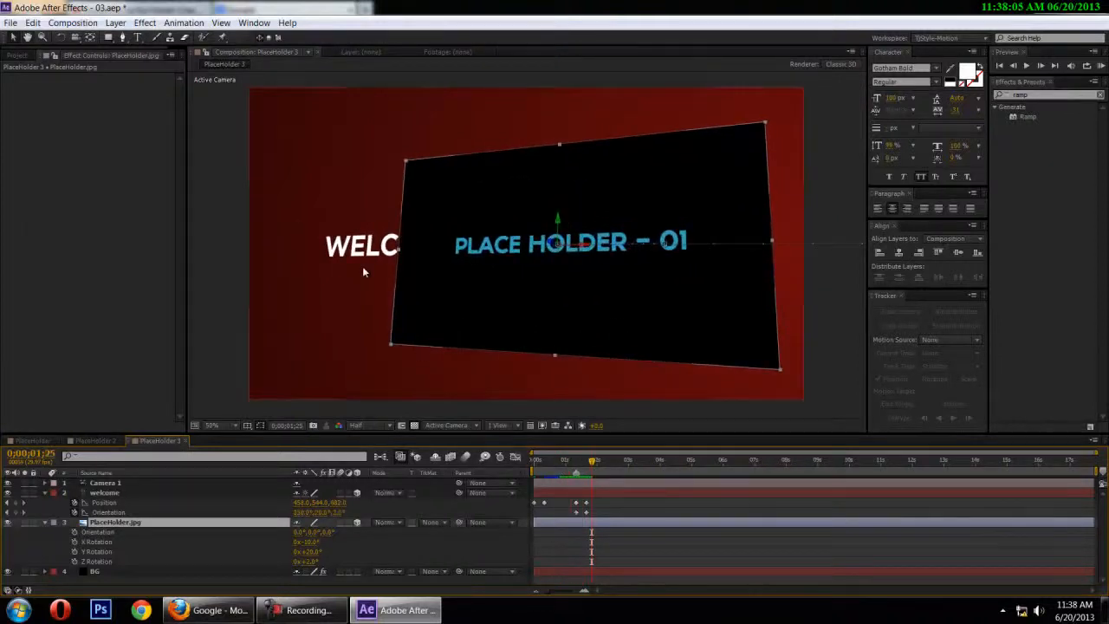
click(252, 282)
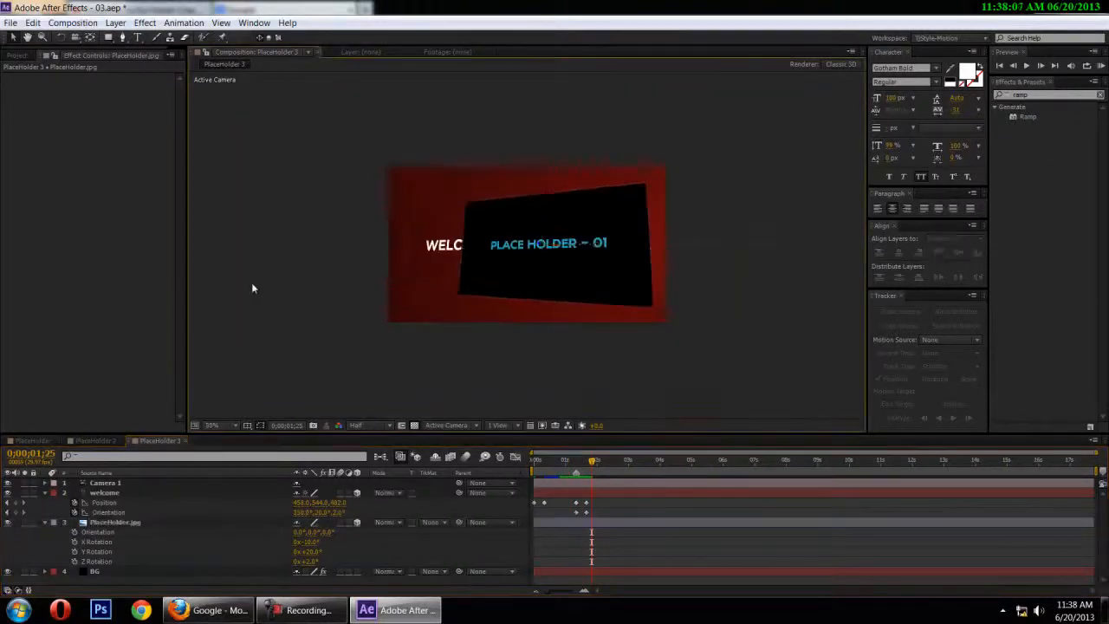
Check the keyframes of all layers at 0;00;01;10 and preview the animation from the start
mouse_move(589, 465)
mouse_down()
mouse_move(564, 468)
mouse_move(589, 465)
mouse_move(575, 466)
mouse_up()
key(u)
key(u)
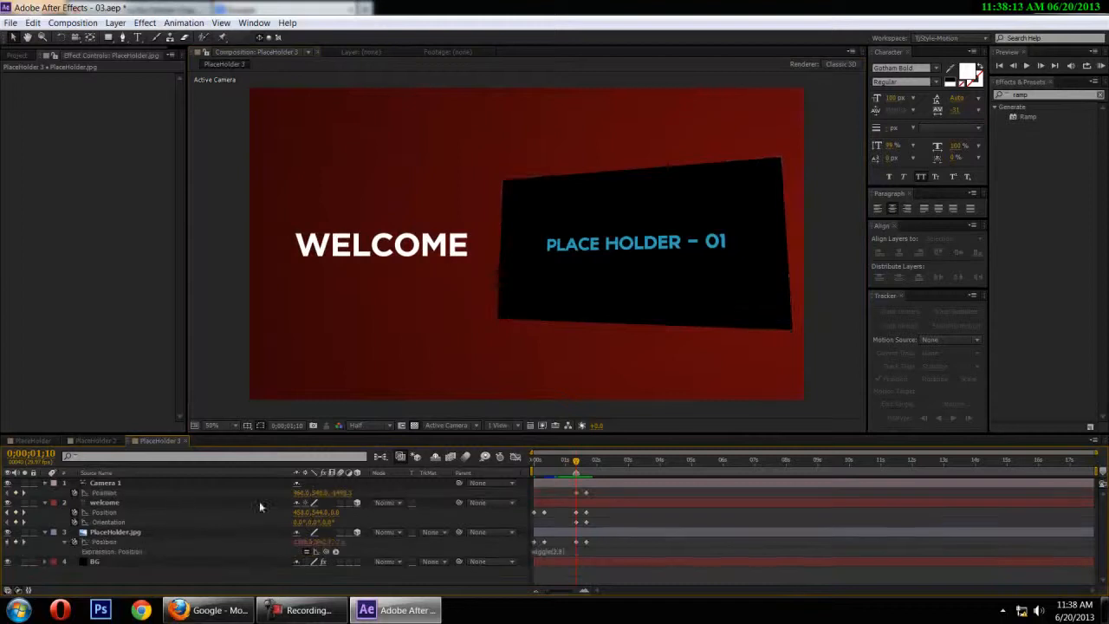
key(Home)
key(space)
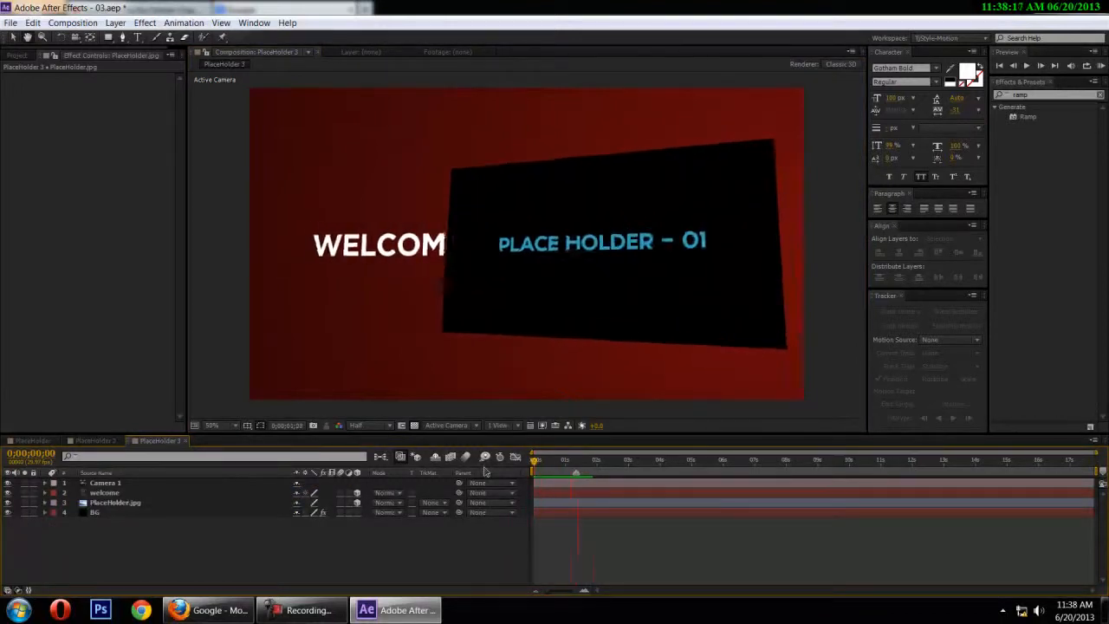
Reveal every layer's keyframes and apply Linear temporal and spatial interpolation to the welcome layer's Orientation keyframes
click(576, 466)
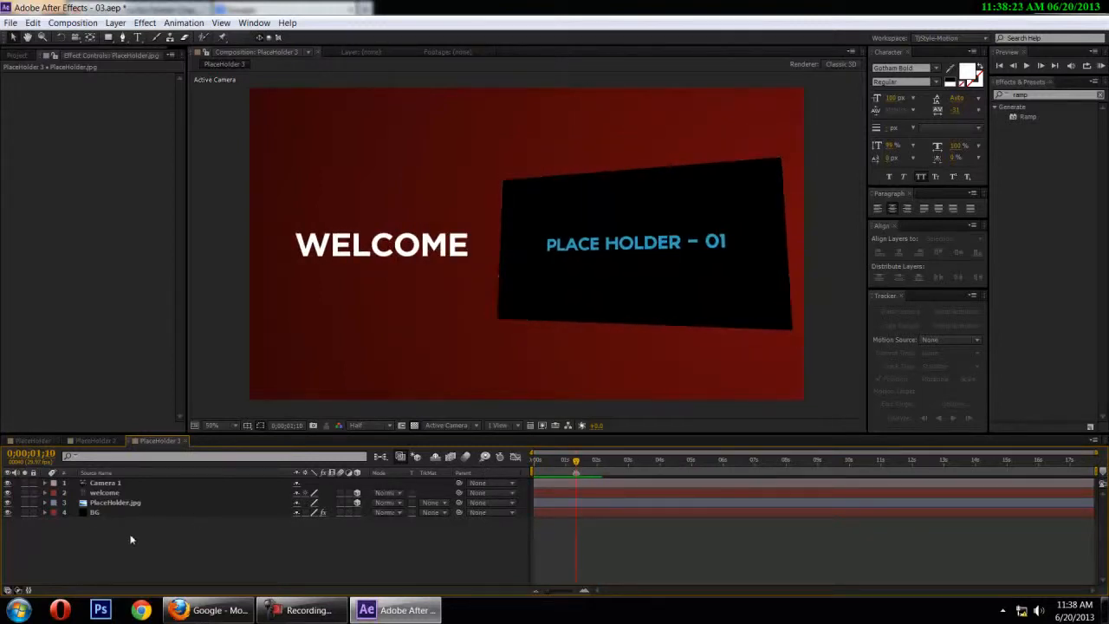
drag(133, 538, 120, 482)
key(u)
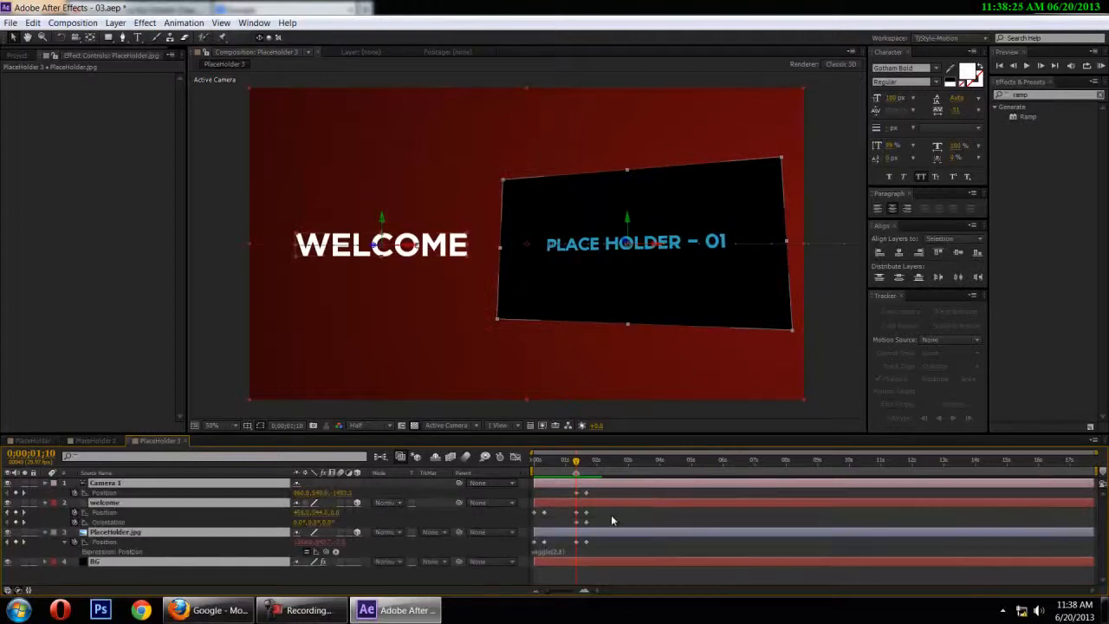
drag(616, 521, 561, 528)
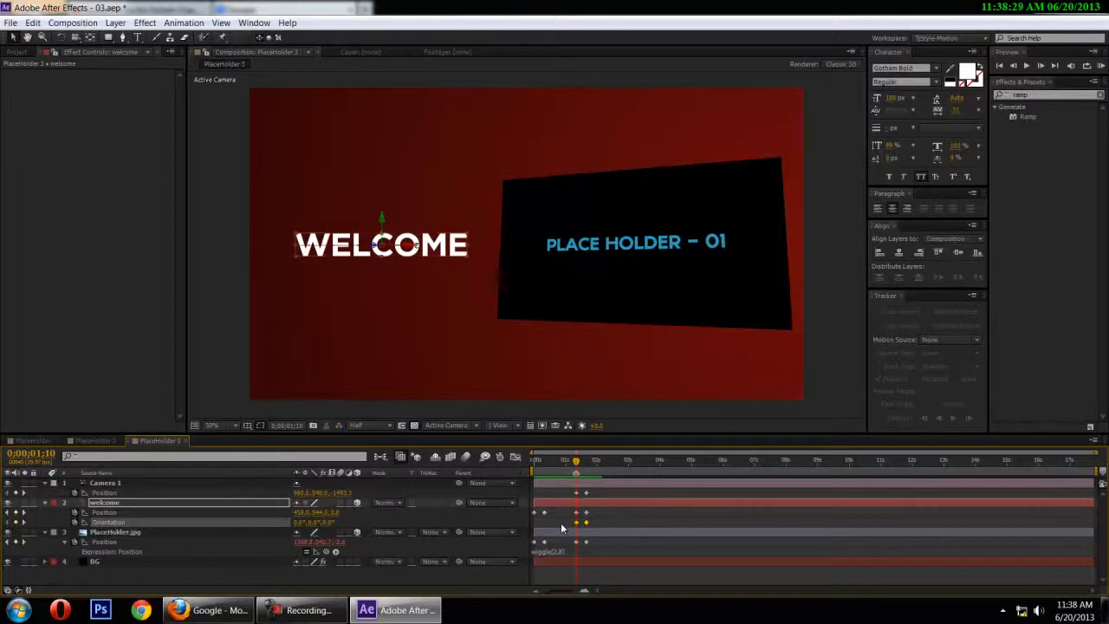
key(ctrl+alt+k)
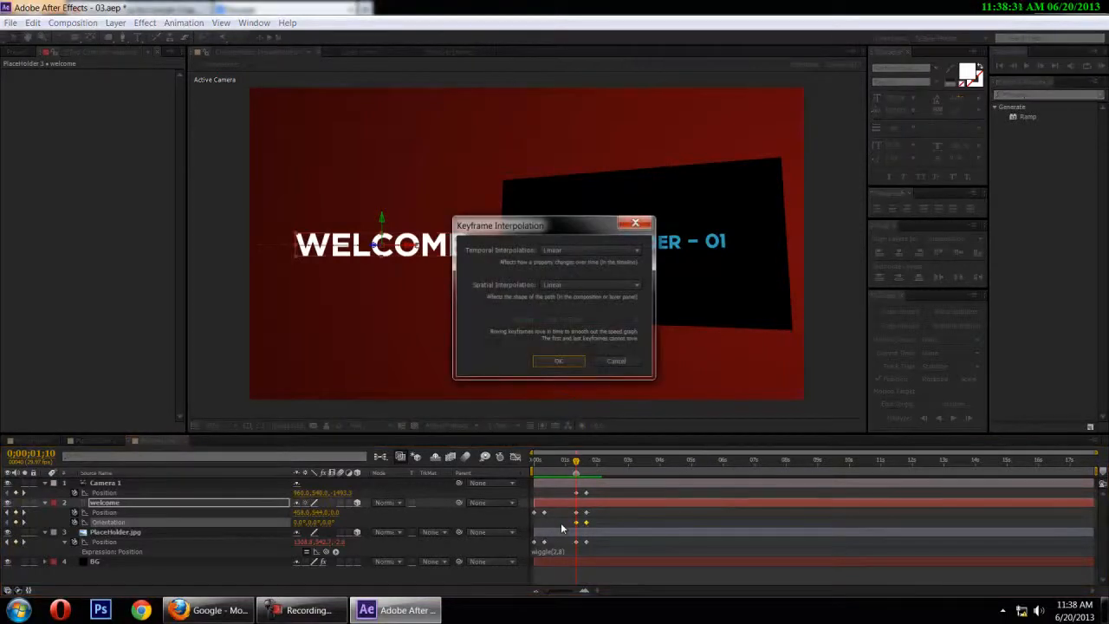
click(557, 361)
Set the spatial interpolation of all the PlaceHolder.jpg layer's Position keyframes to Linear
drag(606, 539, 514, 545)
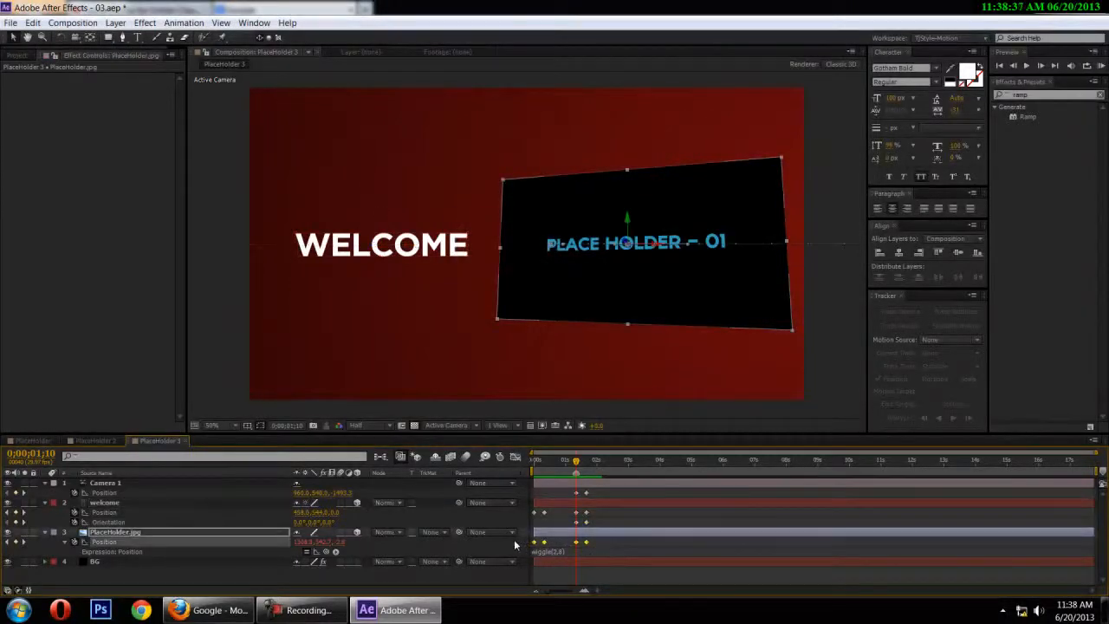
key(ctrl+alt+k)
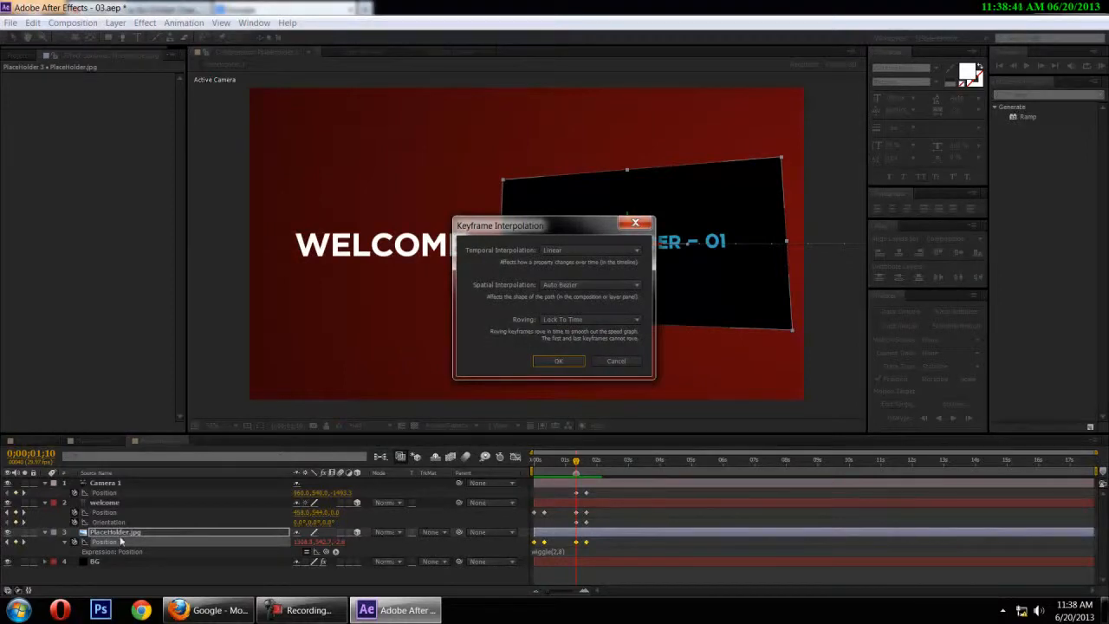
click(558, 284)
click(565, 317)
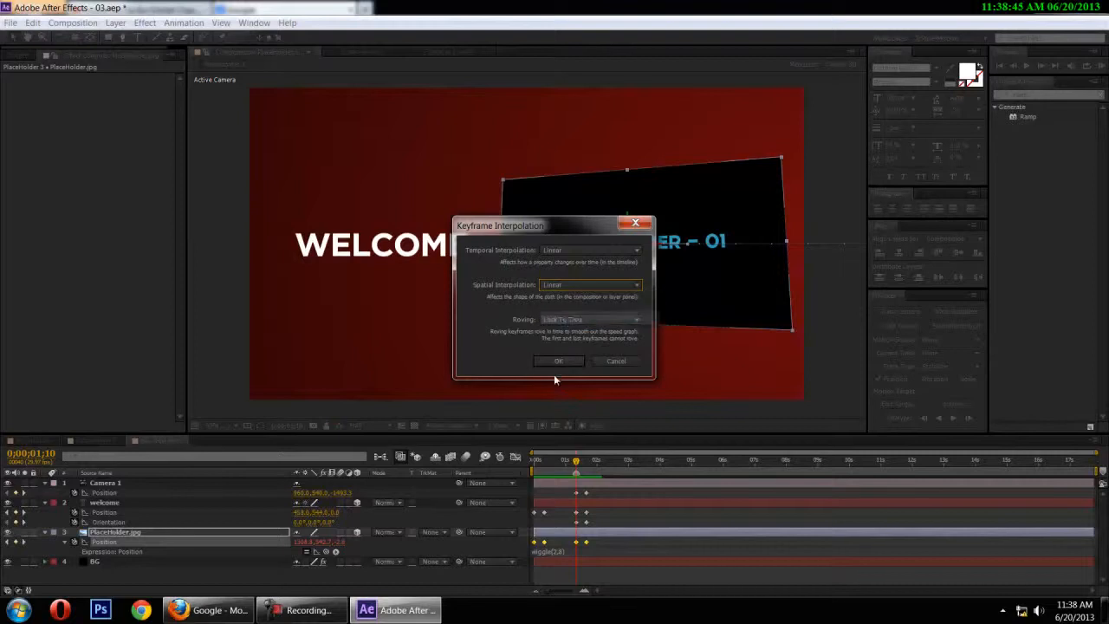
click(559, 362)
Set Camera 1's Position keyframes to Linear spatial interpolation and preview the animation from the start
click(611, 490)
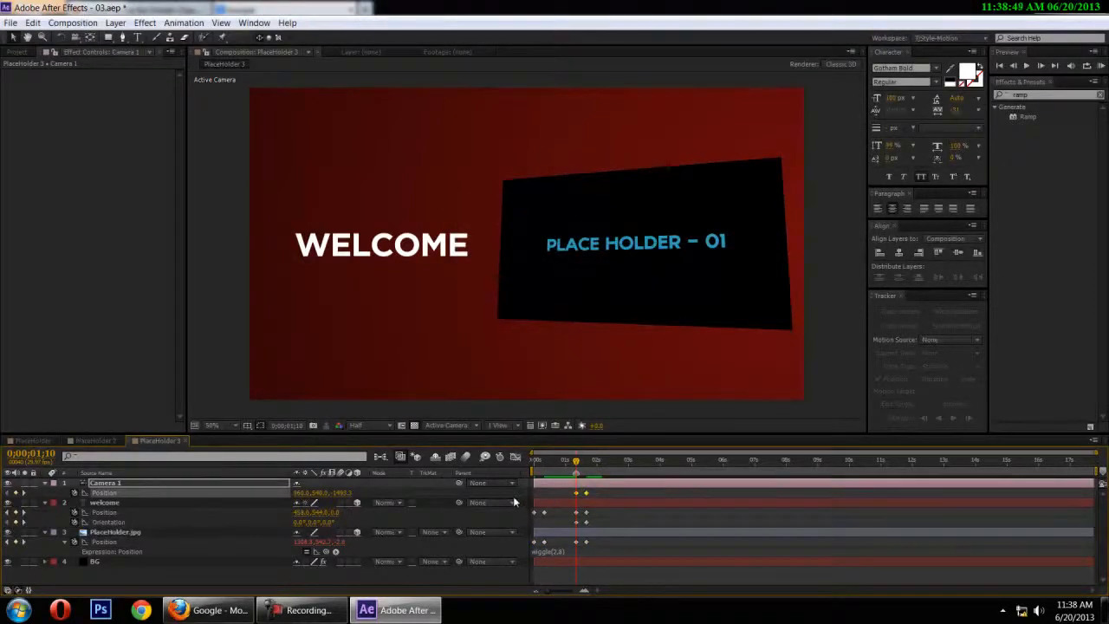
key(ctrl+alt+k)
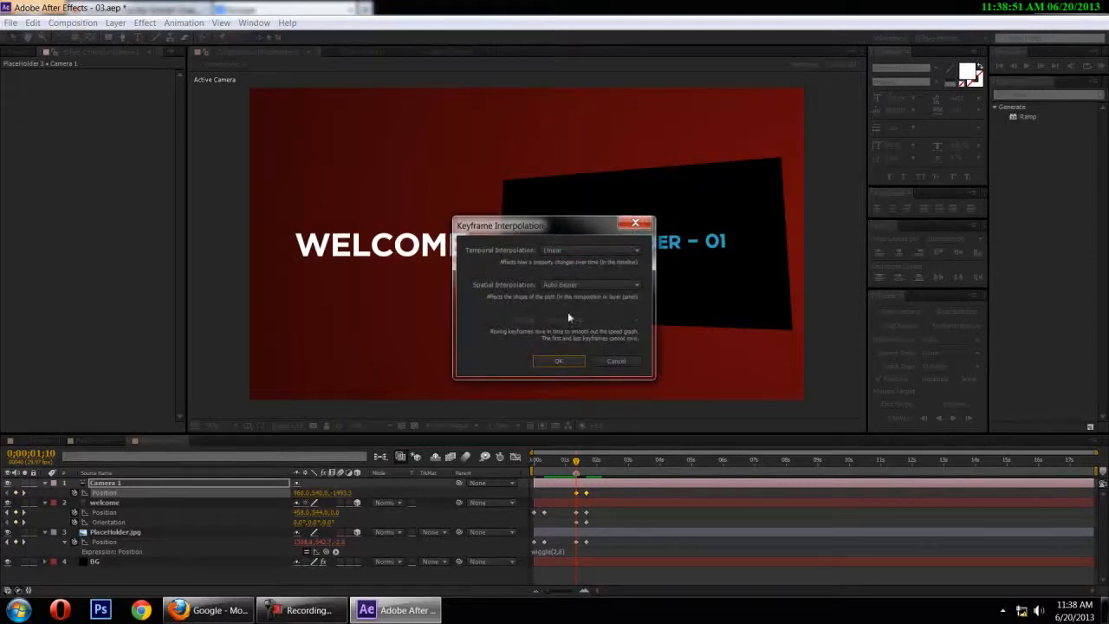
click(581, 286)
click(569, 317)
click(559, 361)
click(664, 495)
drag(577, 463, 518, 464)
key(space)
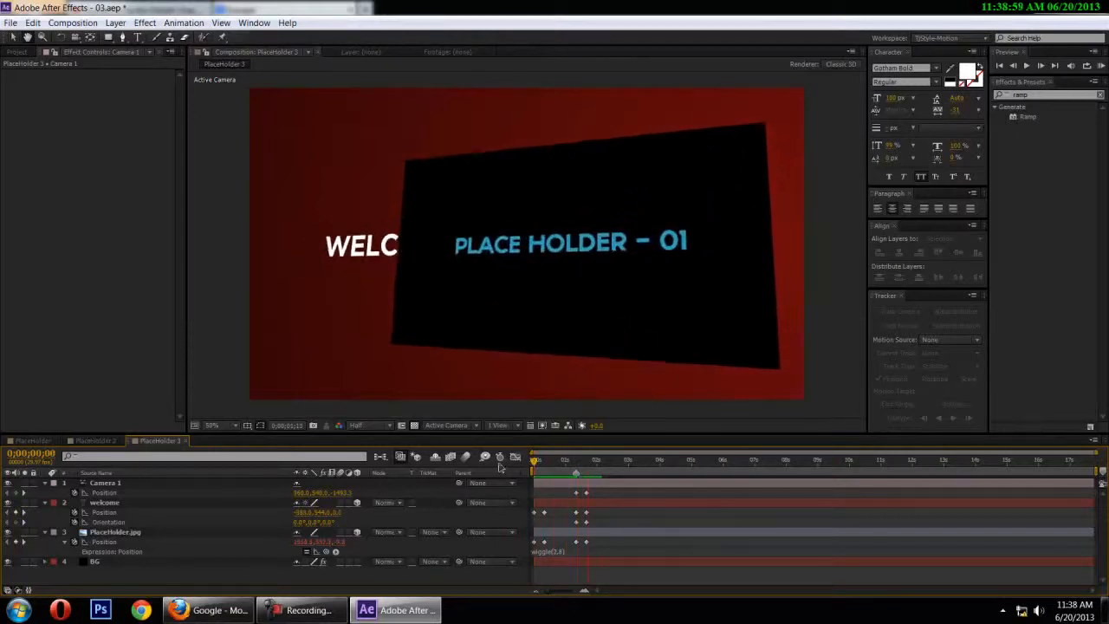
At 0;00;01;20, push Camera 1 closer to a Z Position of about -939 and shift the PlaceHolder.jpg layer left to keep it in frame
drag(599, 463, 586, 462)
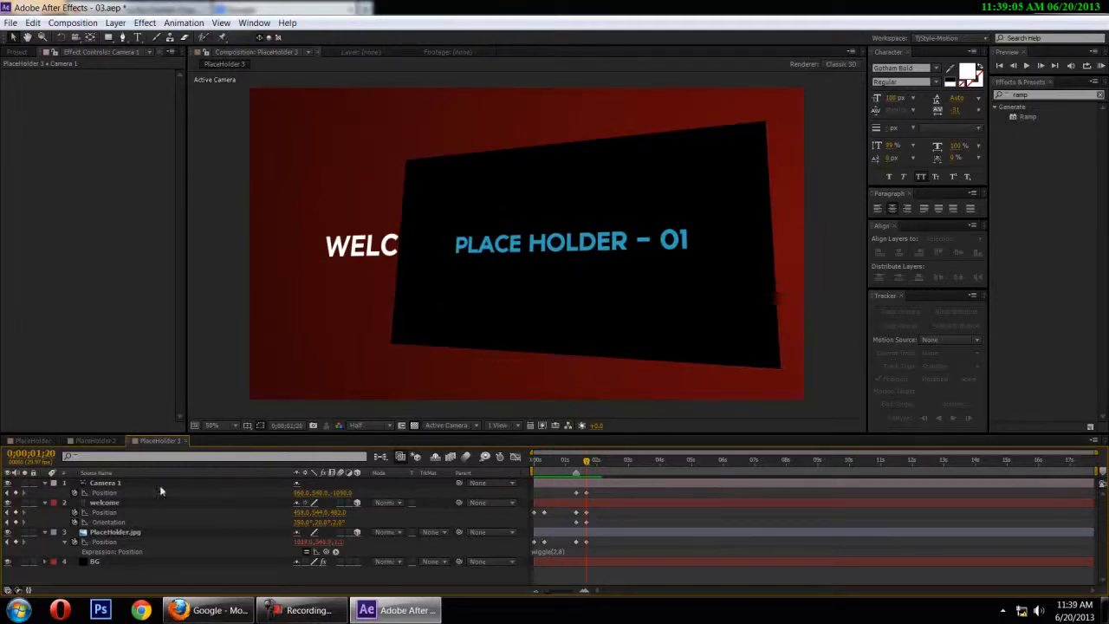
click(113, 492)
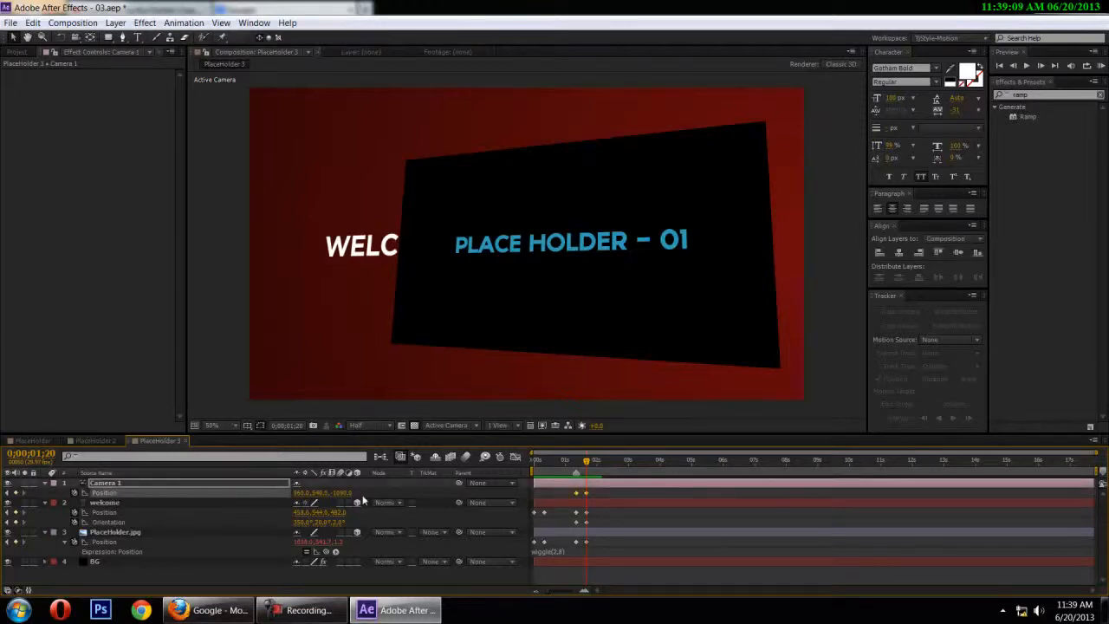
drag(341, 492, 425, 491)
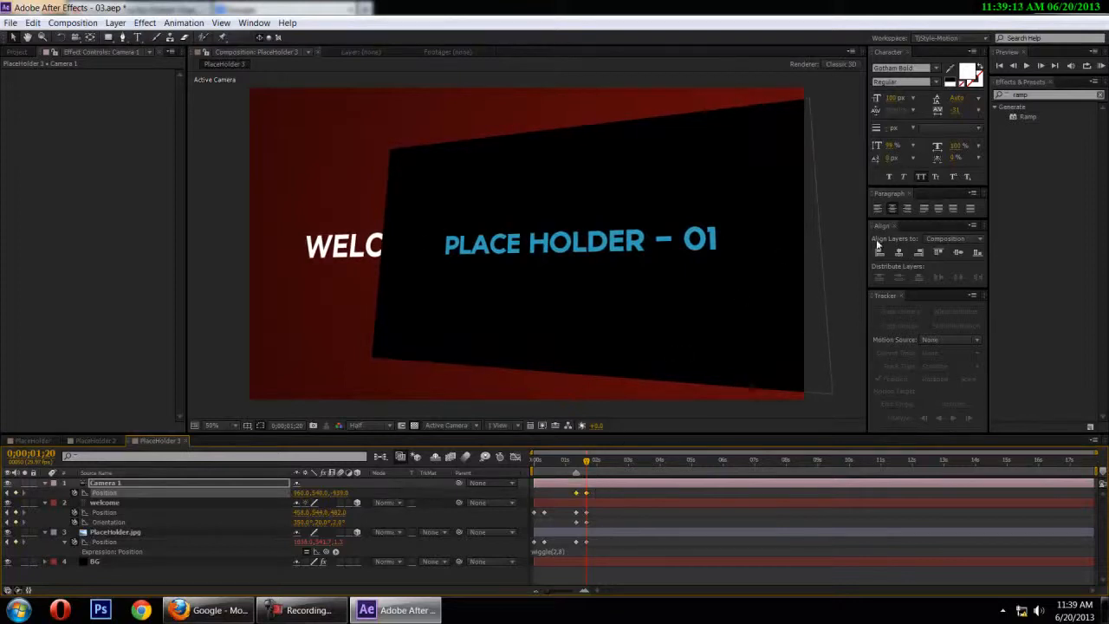
click(119, 531)
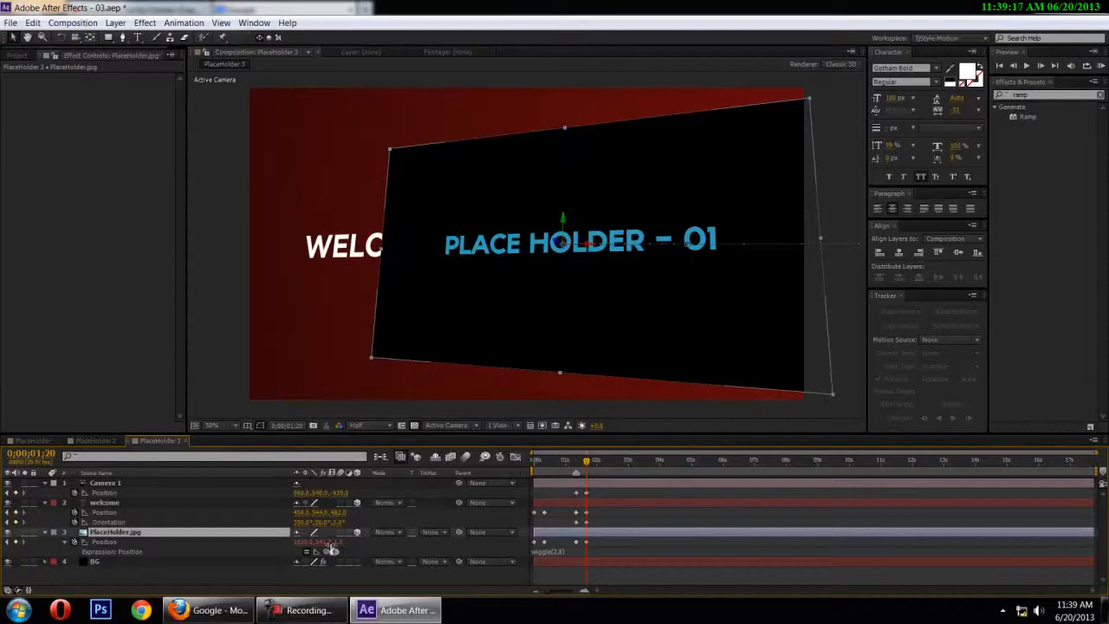
drag(305, 543, 249, 544)
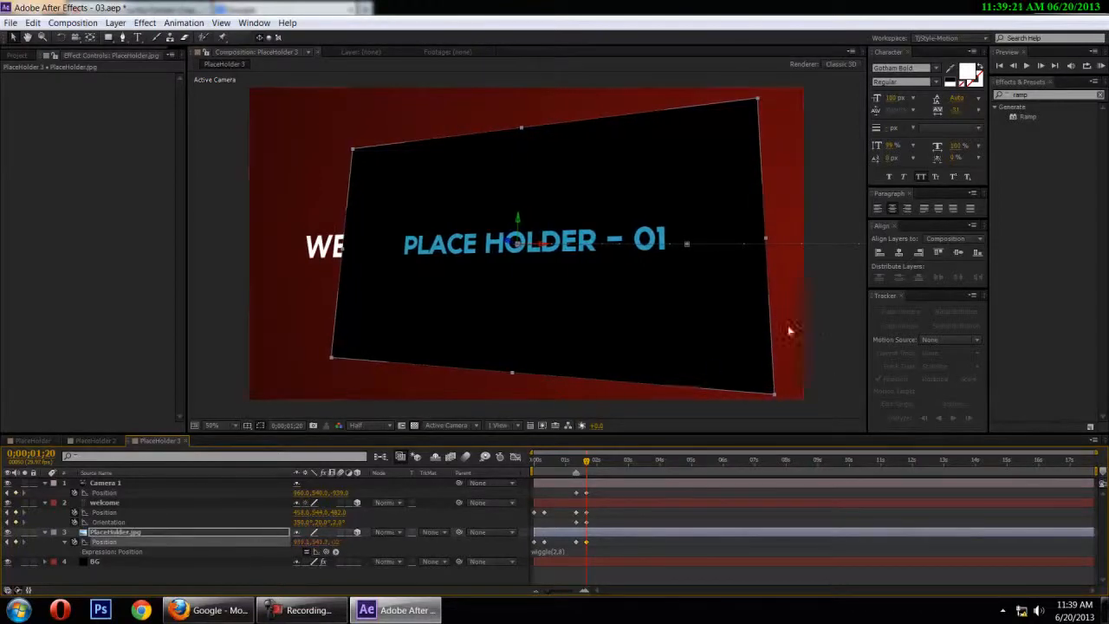
click(816, 329)
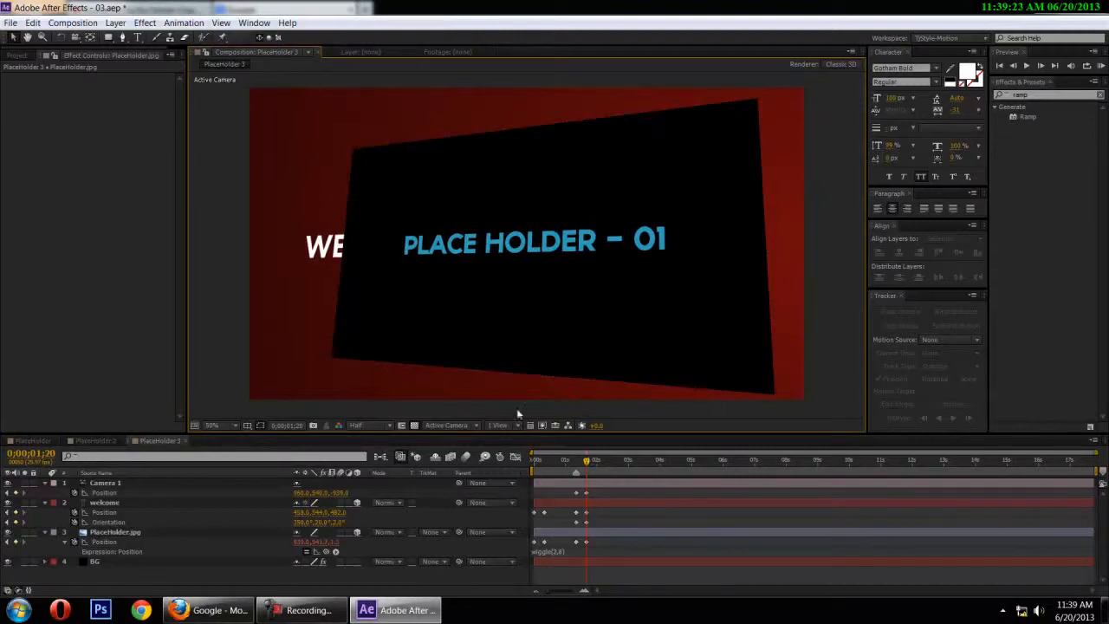
drag(591, 464, 532, 482)
right_click(112, 490)
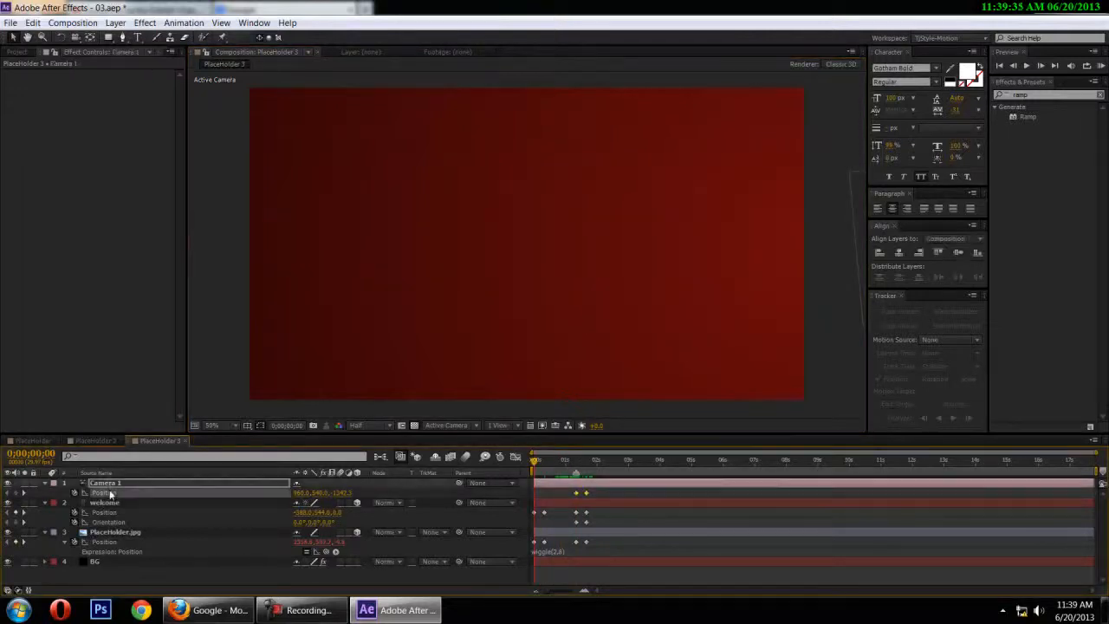
click(140, 453)
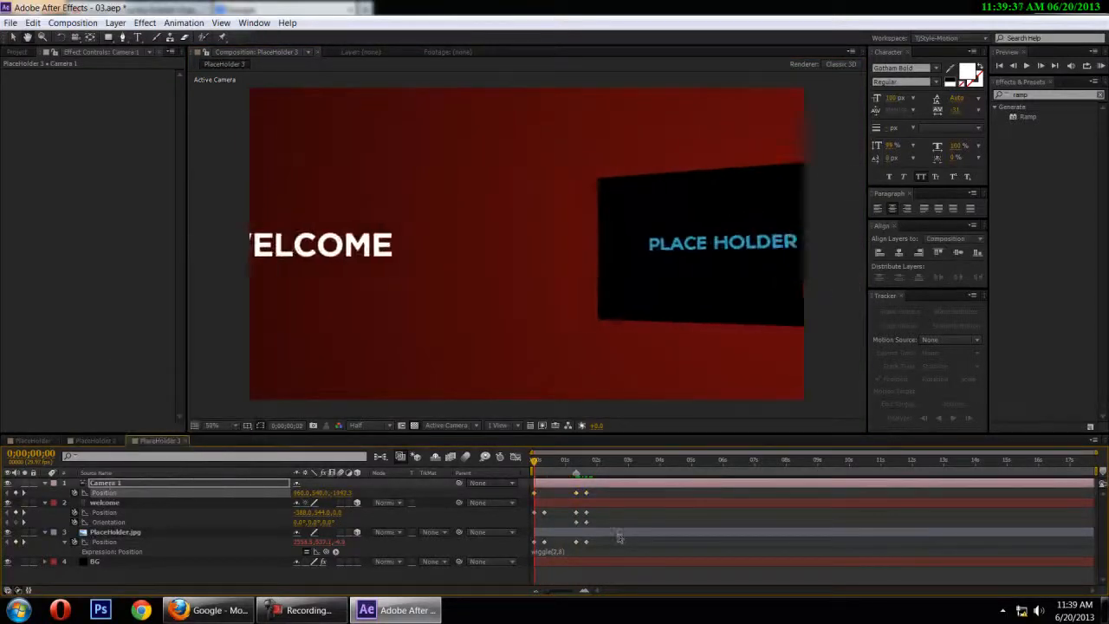
click(562, 462)
drag(563, 466, 537, 468)
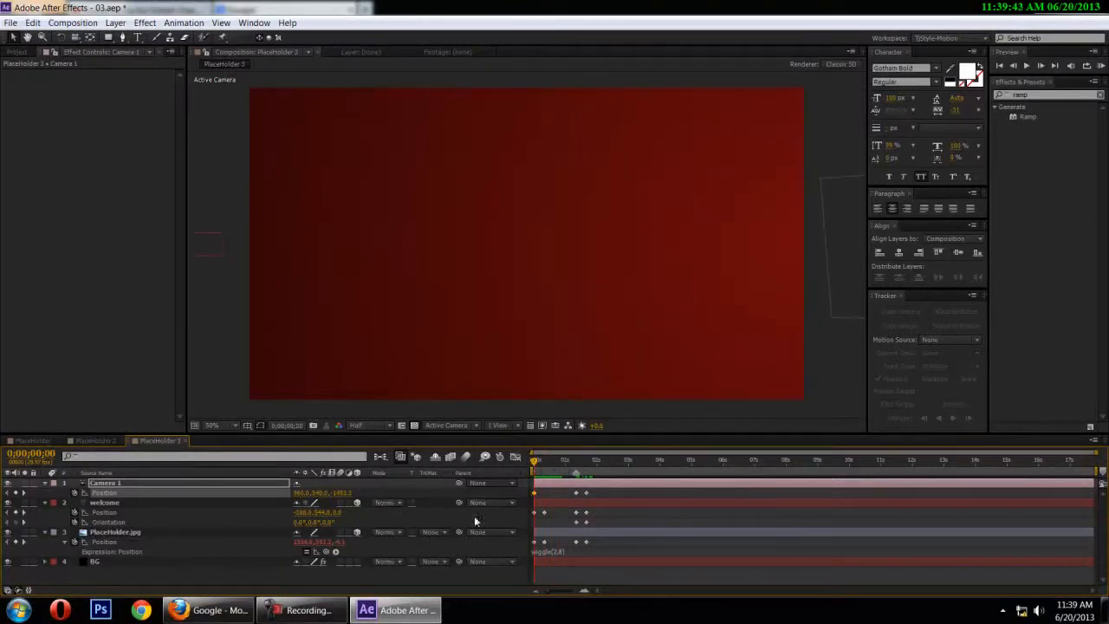
drag(567, 459, 575, 460)
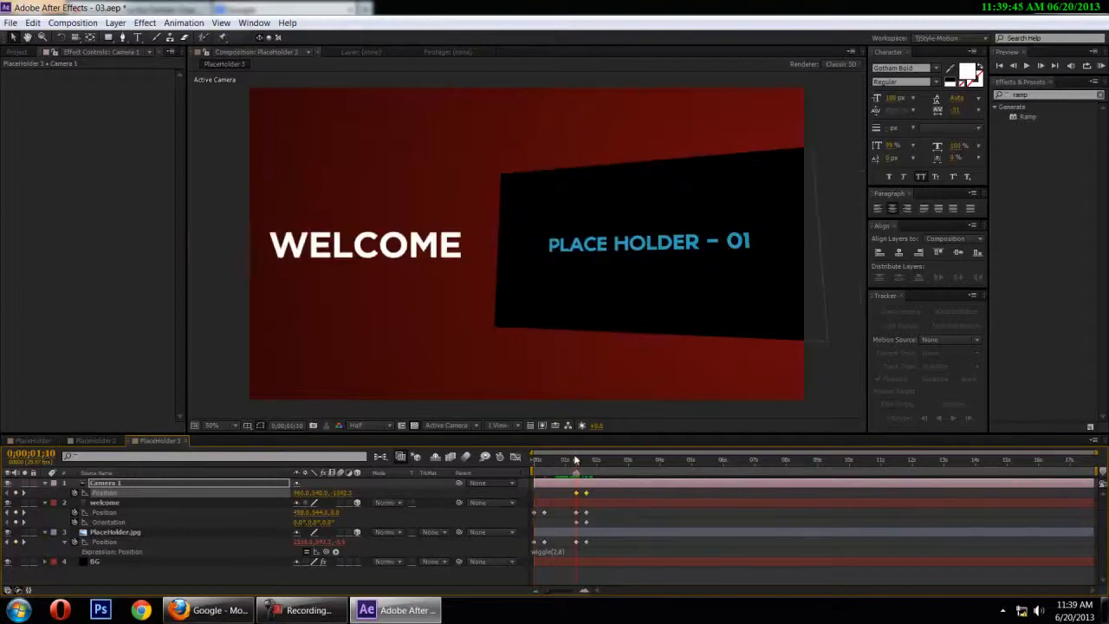
click(803, 300)
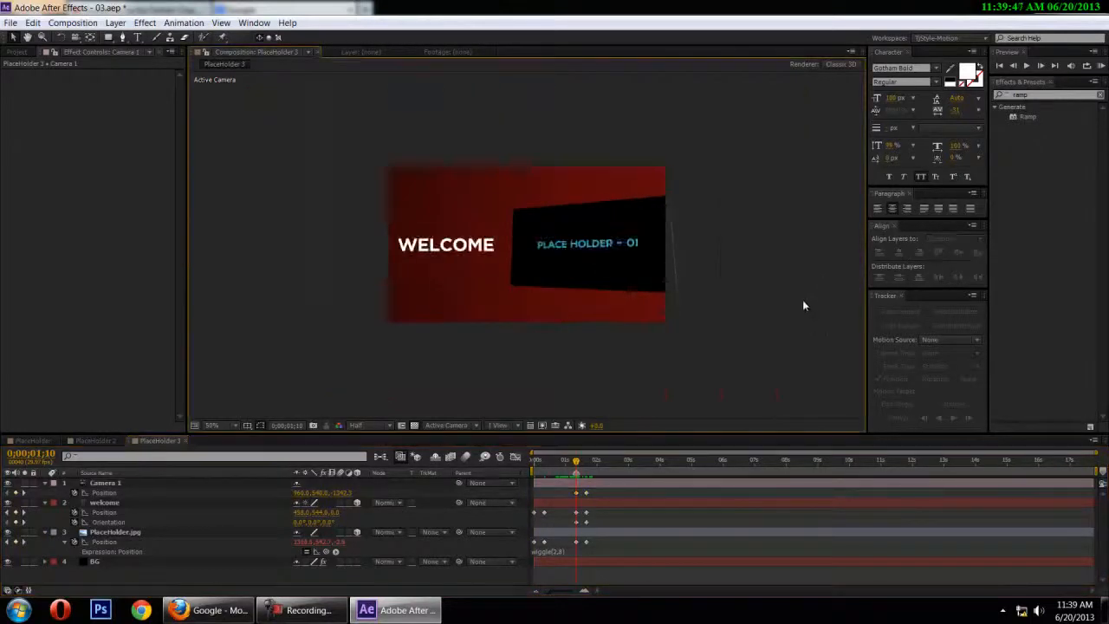
scroll(802, 299, up, 2)
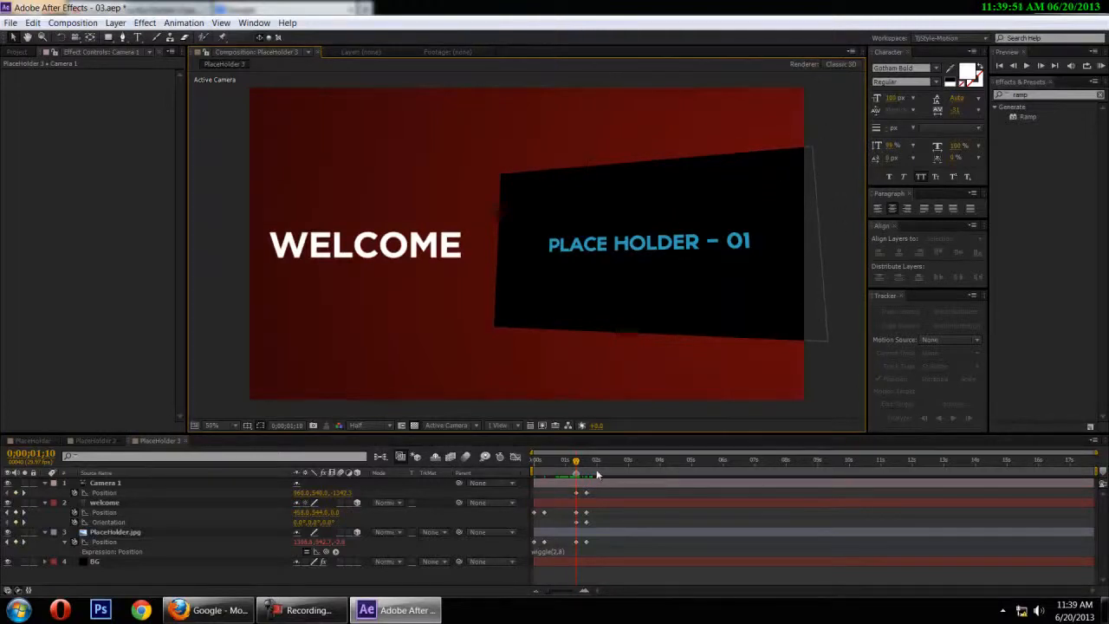
Reset Camera 1's Position at 0;00;00;00 to add a starting keyframe and preview the camera move
drag(576, 461, 530, 462)
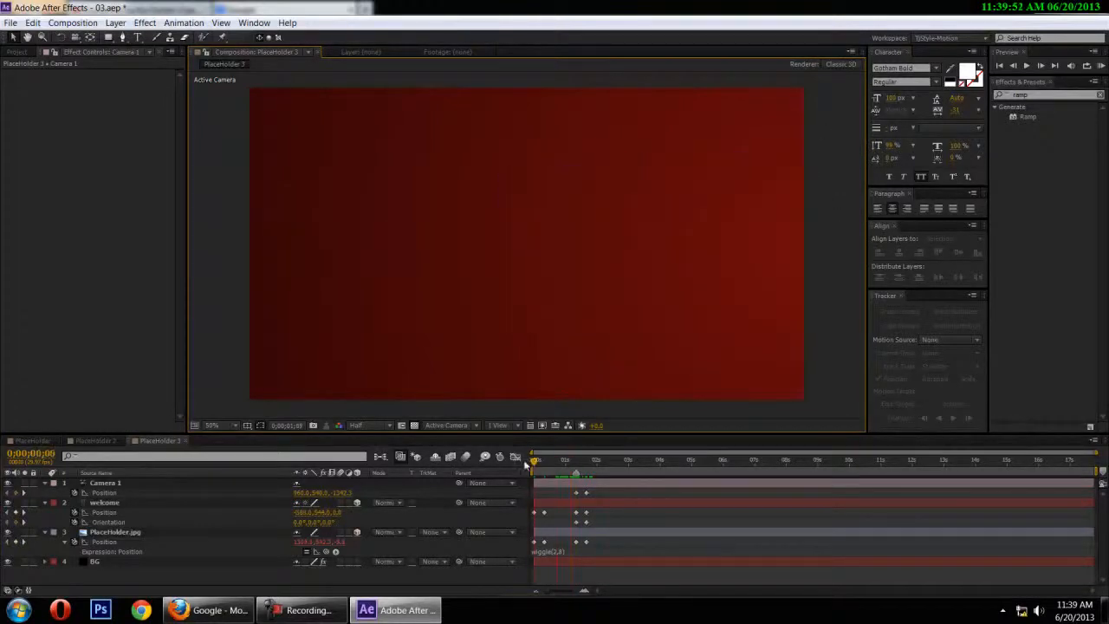
right_click(99, 492)
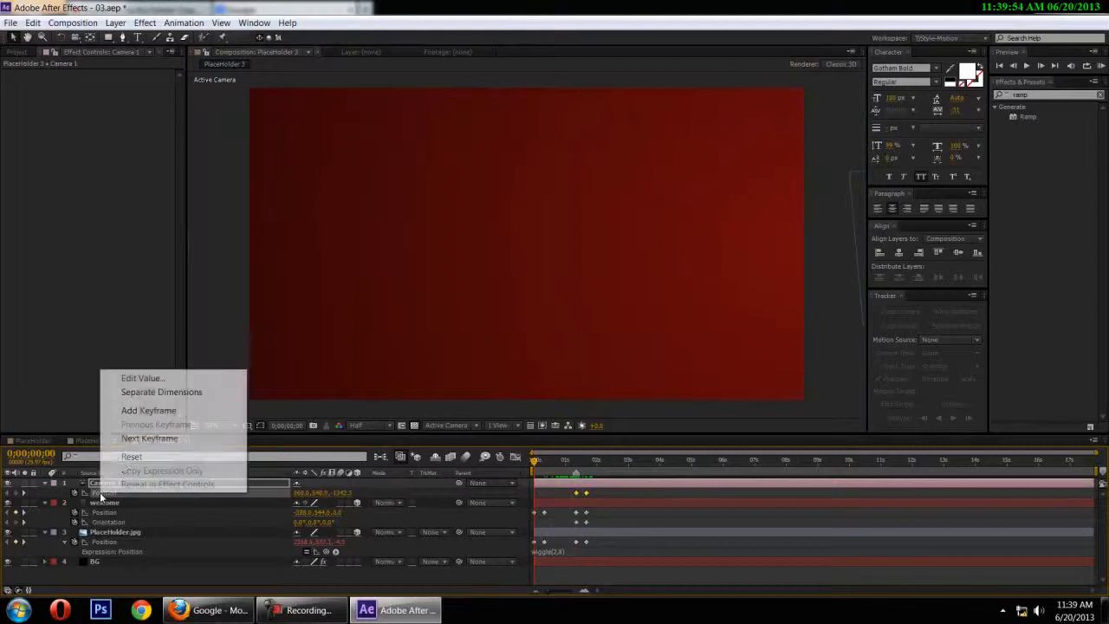
click(129, 457)
click(532, 493)
key(space)
key(space)
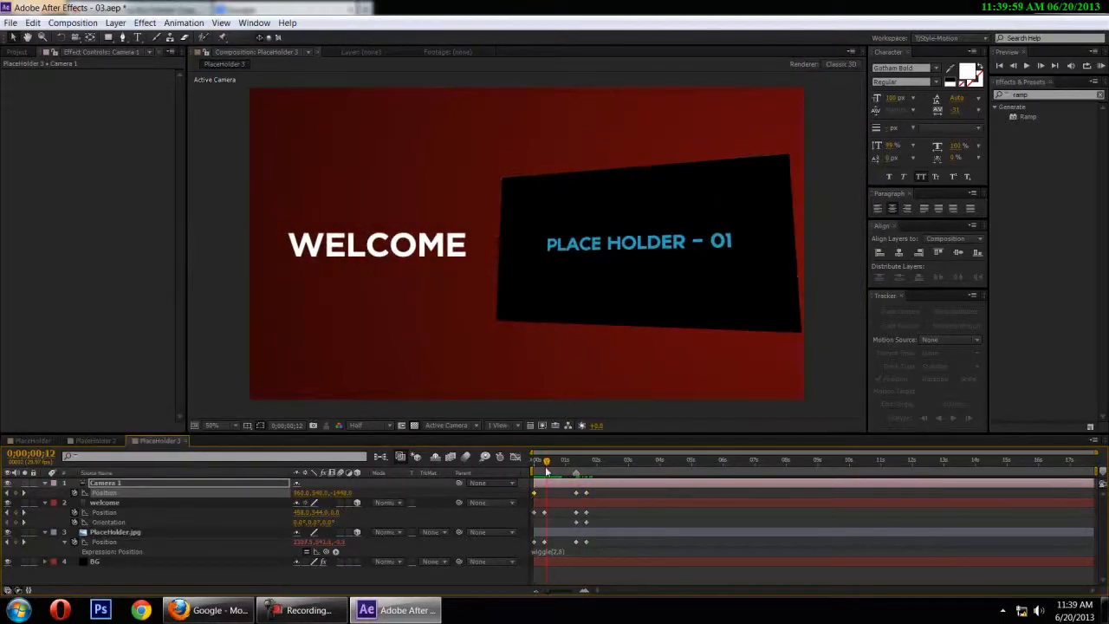
key(space)
key(space)
Copy Camera 1's first Position keyframe over the one at 0;00;01;10 and preview the animation from the start
drag(563, 459, 531, 468)
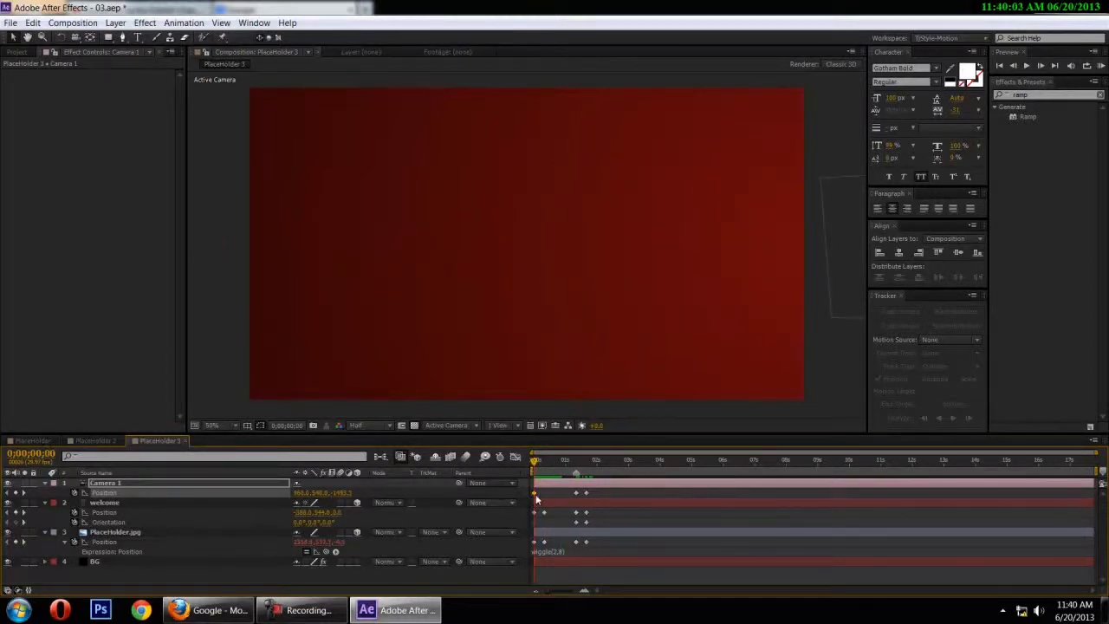
click(577, 463)
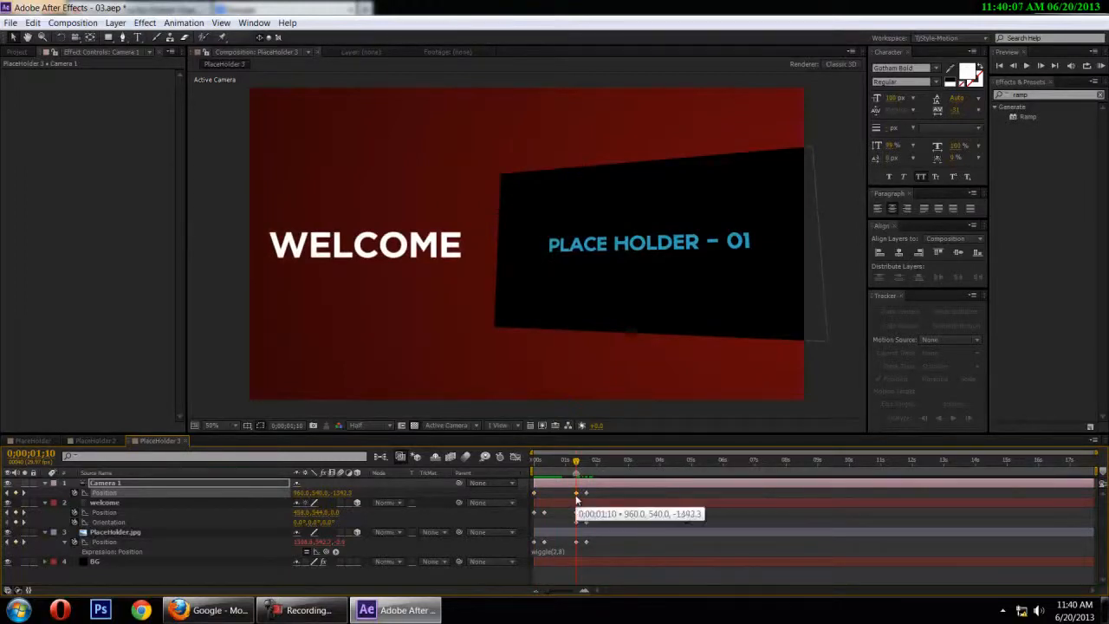
click(568, 462)
drag(568, 461, 528, 469)
key(space)
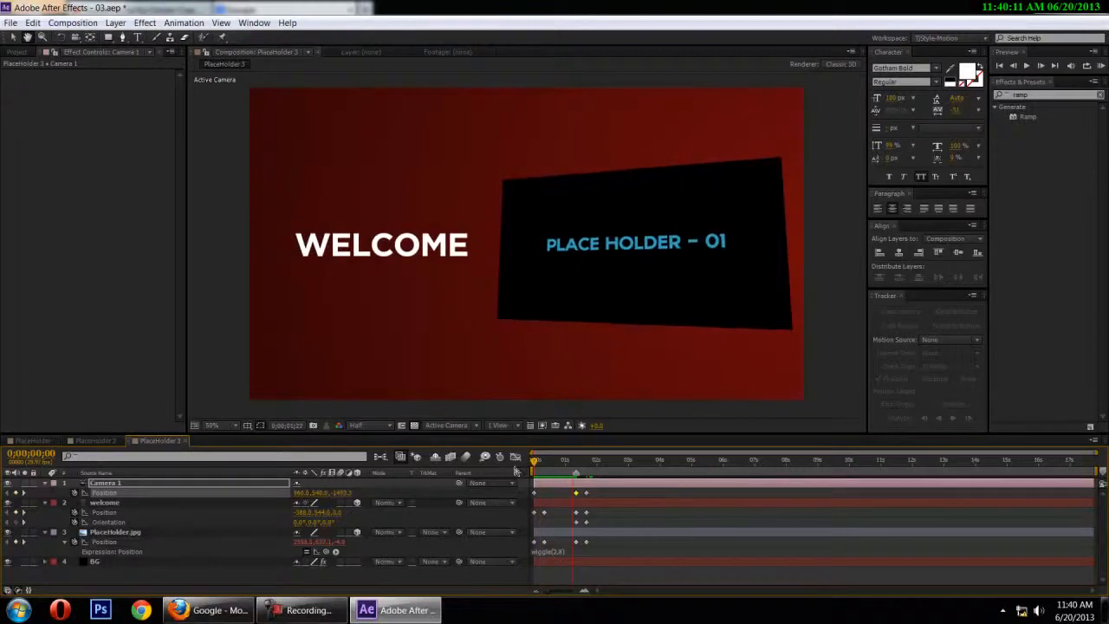
drag(591, 474, 503, 562)
click(606, 489)
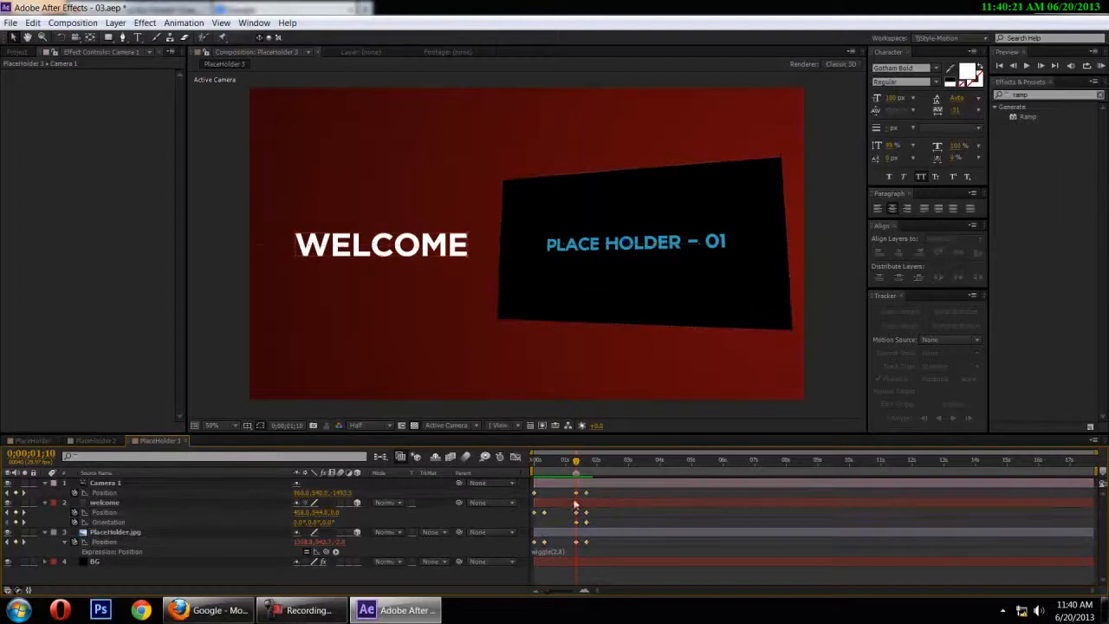
Apply Easy Ease to all of Camera 1's Position keyframes
click(125, 494)
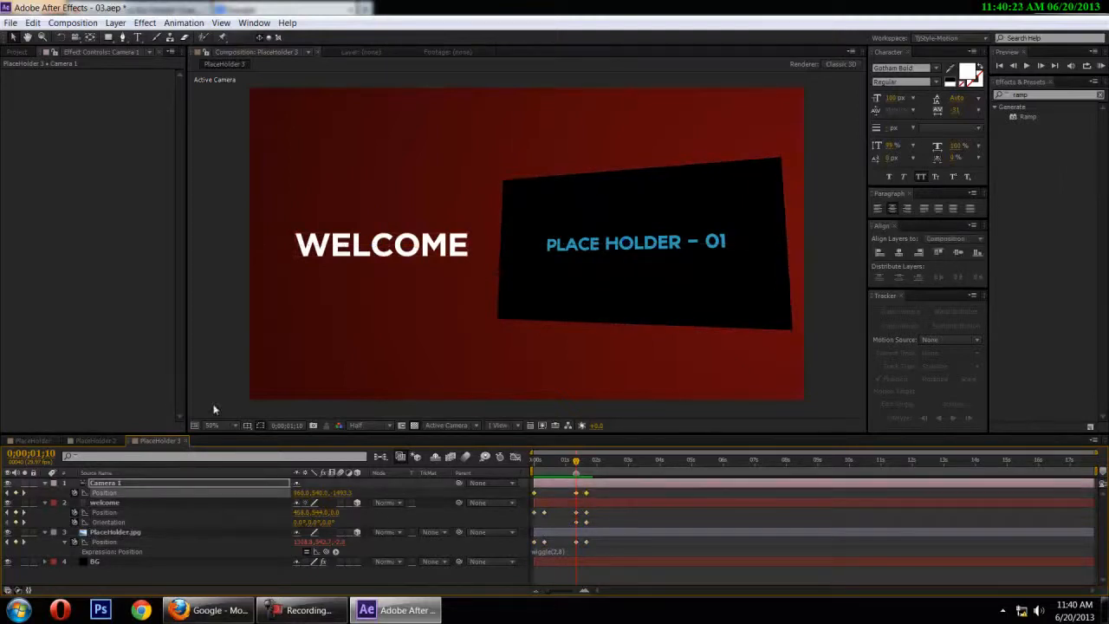
click(184, 22)
mouse_move(333, 156)
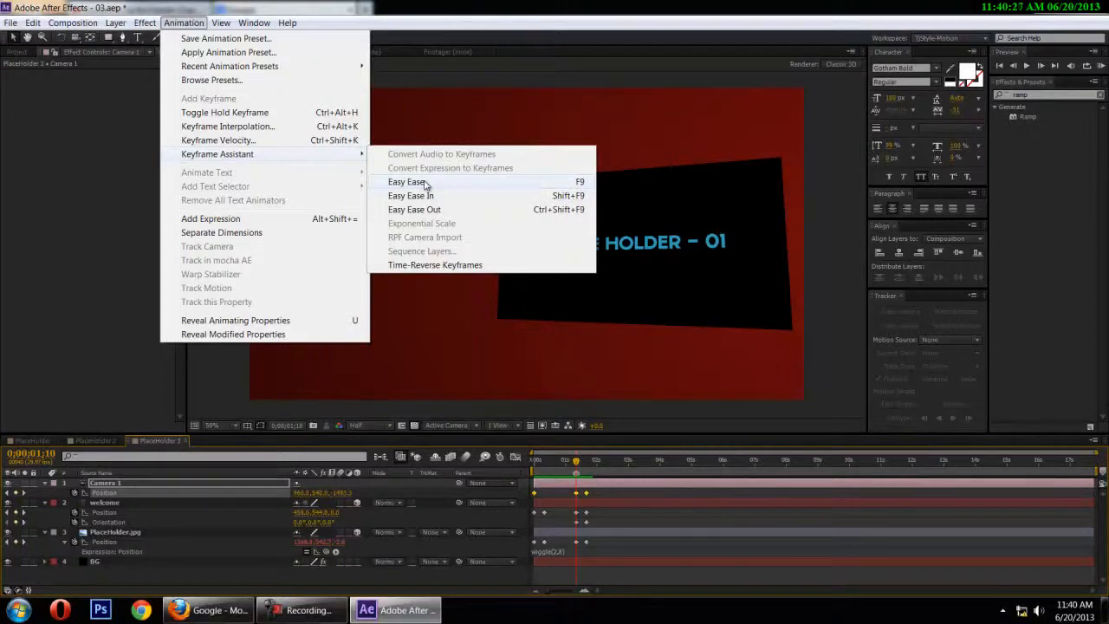
click(570, 183)
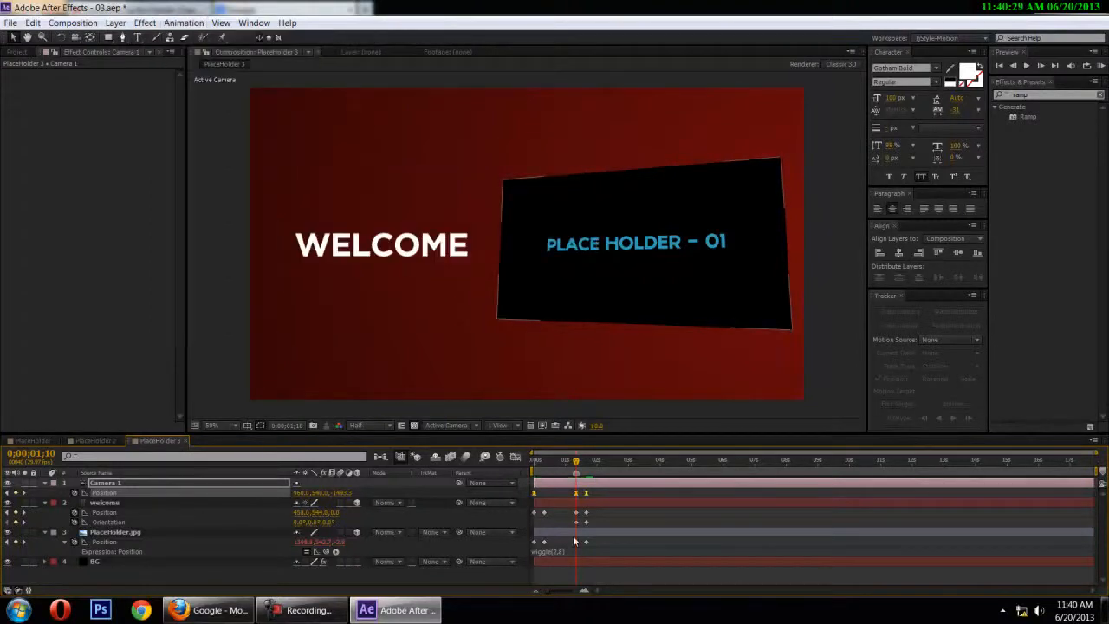
click(307, 611)
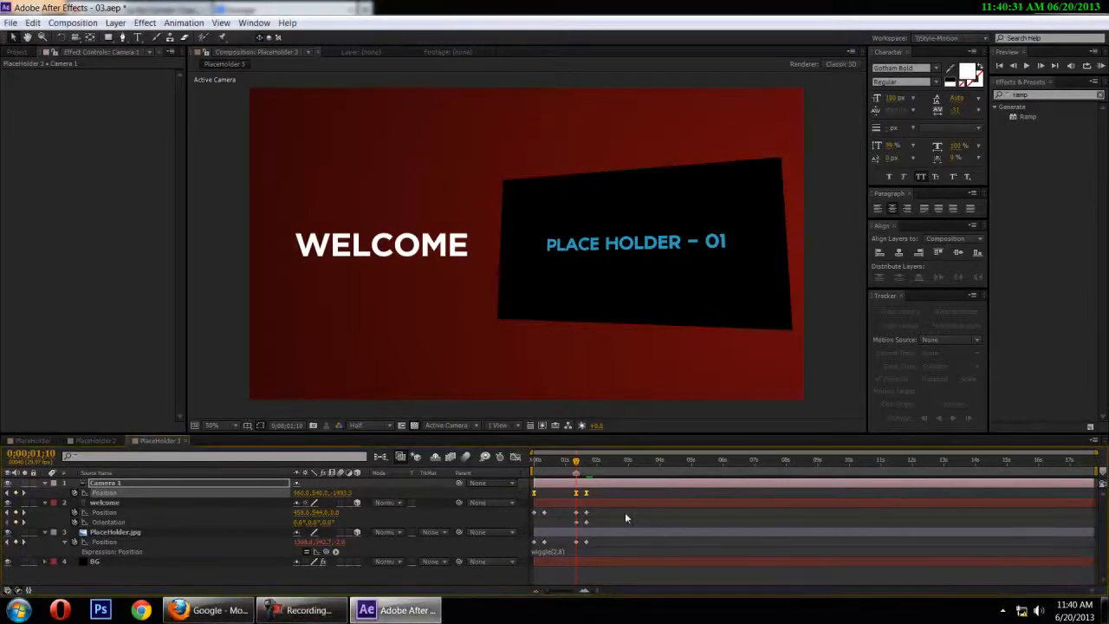
Apply Easy Ease to all the welcome layer's Position keyframes
click(469, 513)
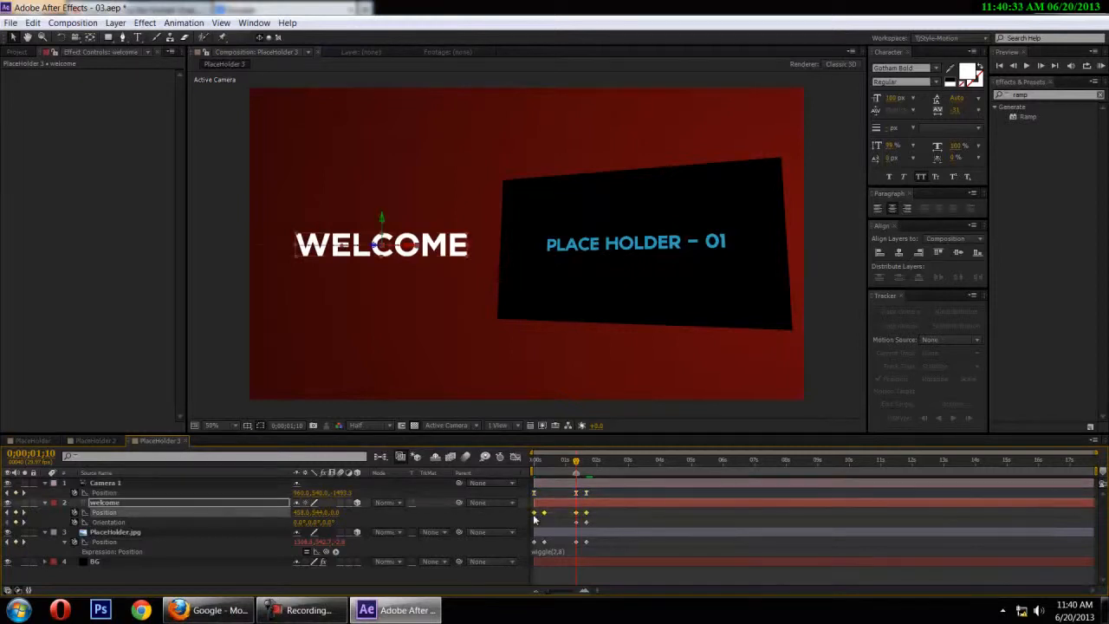
right_click(537, 516)
mouse_move(636, 507)
click(730, 426)
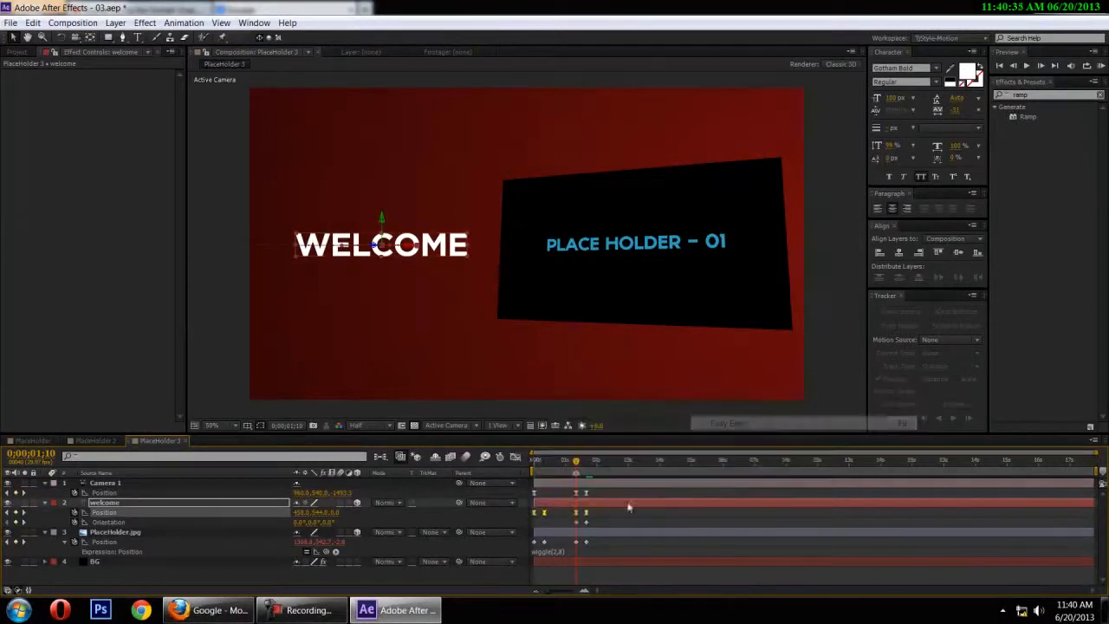
Apply Easy Ease to all the PlaceHolder.jpg layer's Position keyframes and preview the animation from the start
click(534, 536)
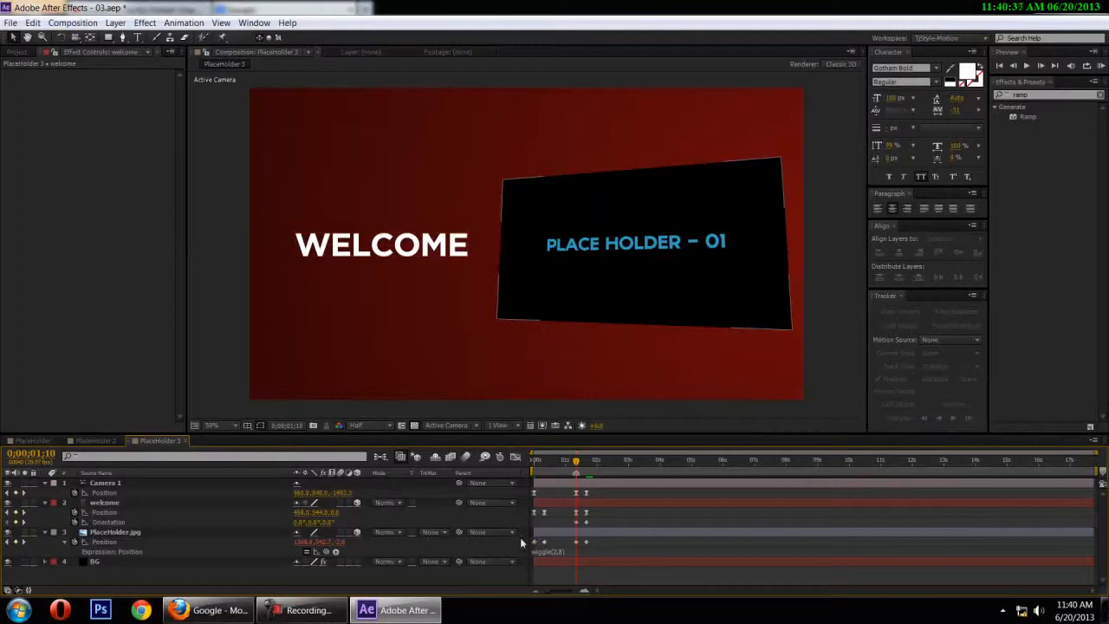
drag(520, 537, 636, 563)
right_click(586, 543)
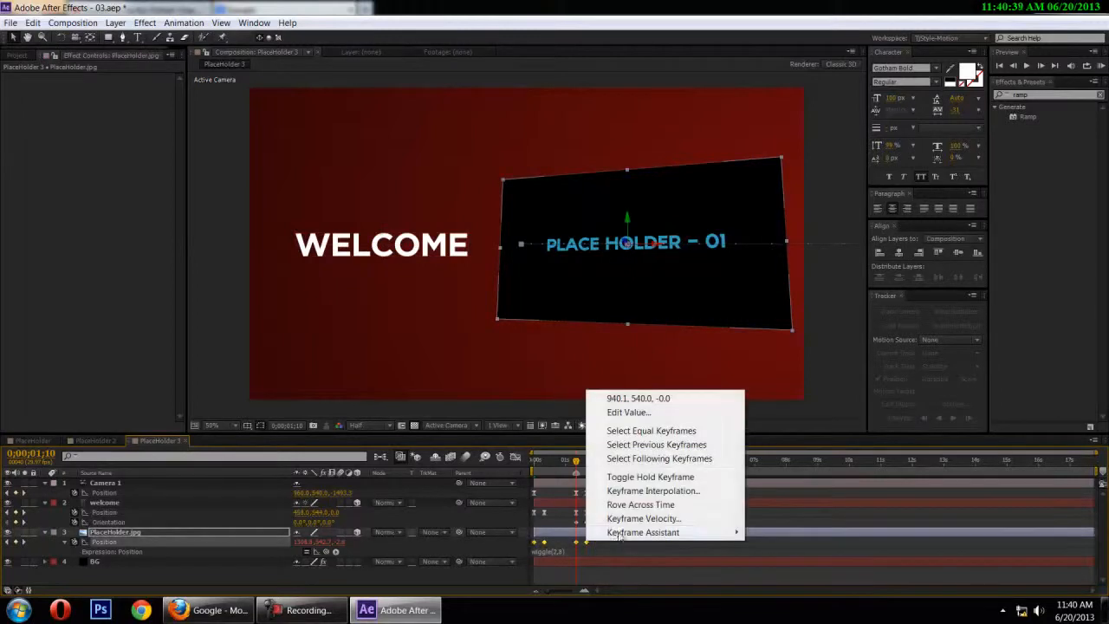
mouse_move(620, 532)
click(805, 452)
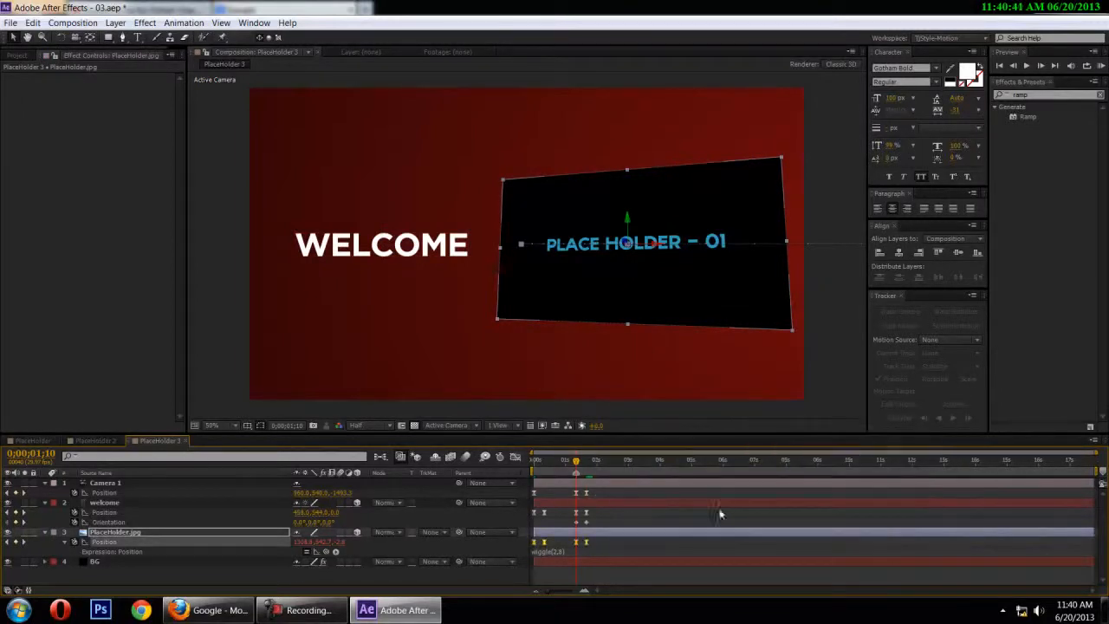
drag(576, 460, 494, 469)
key(space)
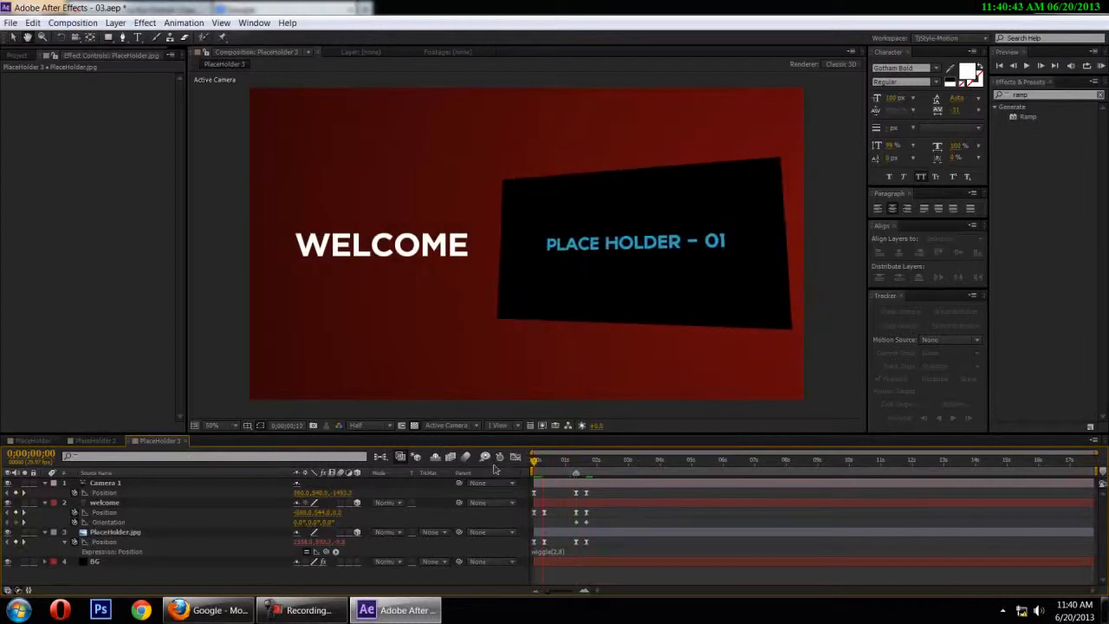
key(space)
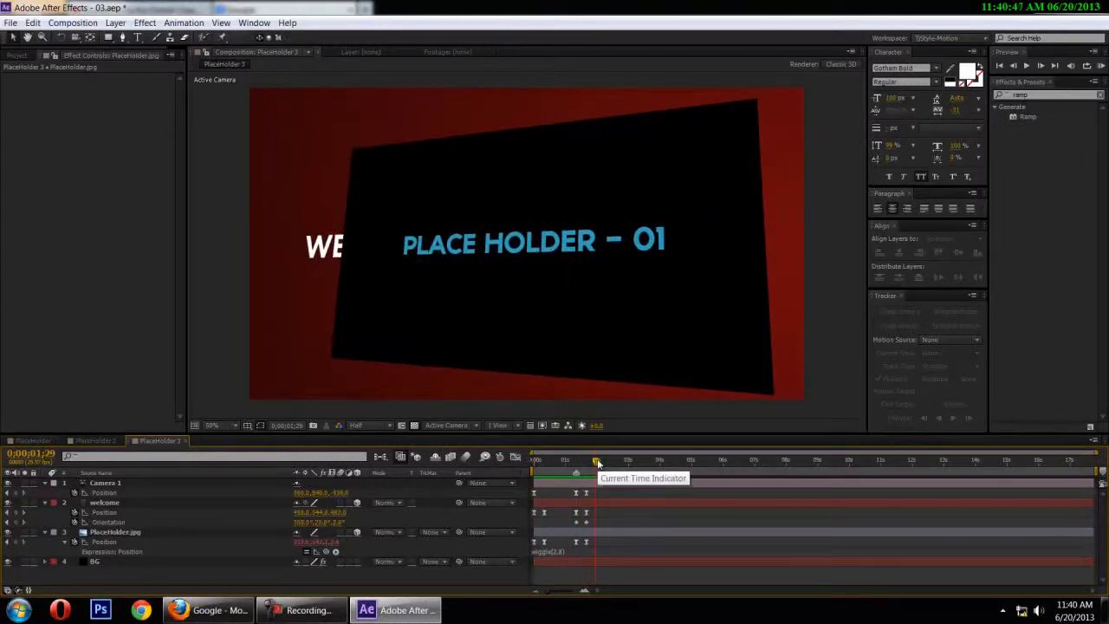
At 0;00;02;10, collapse the layer properties, find the effects matching "cc light" and apply CC Light Sweep to the PlaceHolder.jpg layer
drag(597, 458, 603, 458)
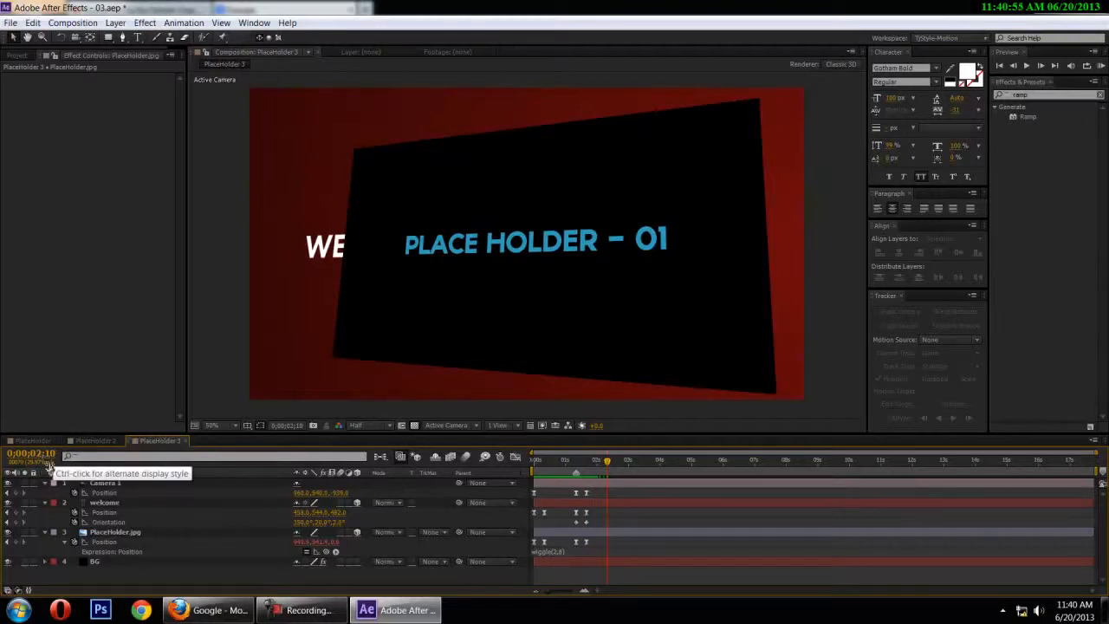
key(u)
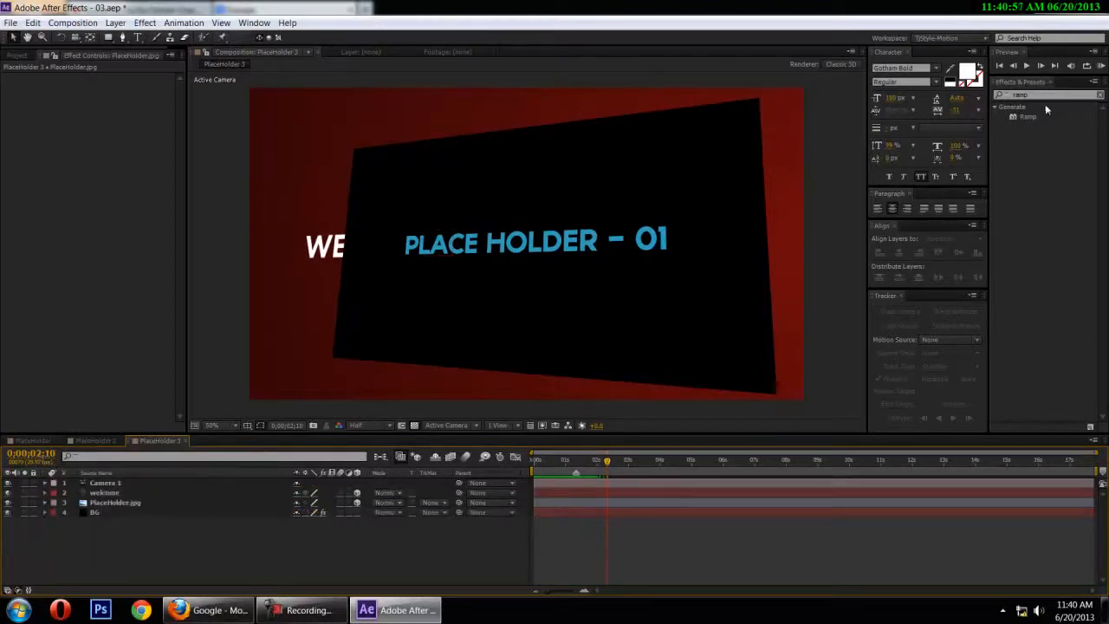
click(1099, 95)
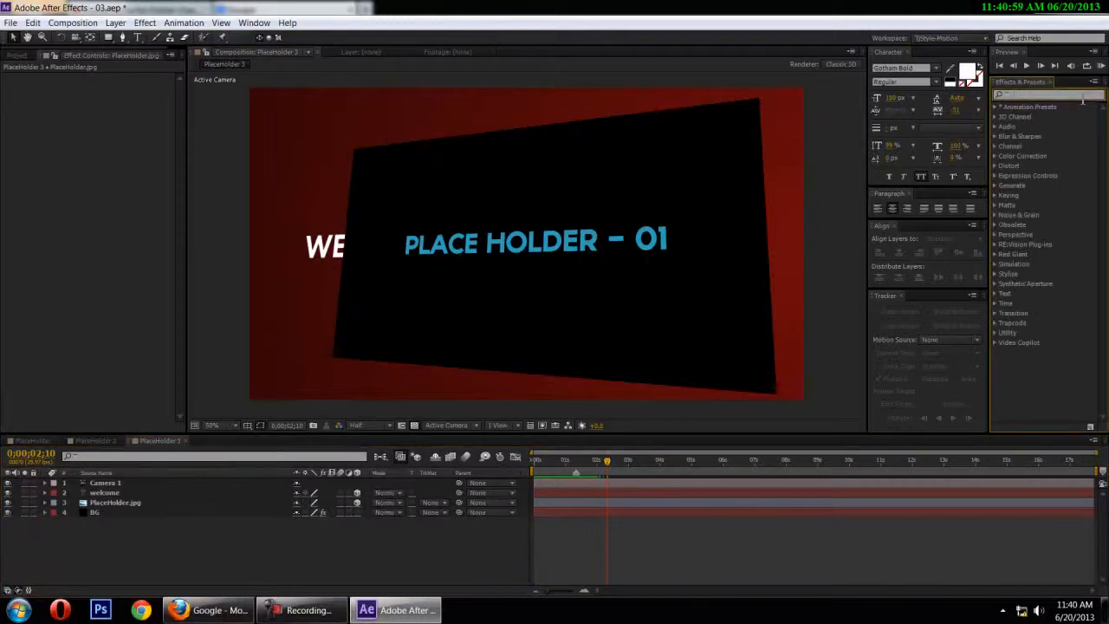
text(cc light)
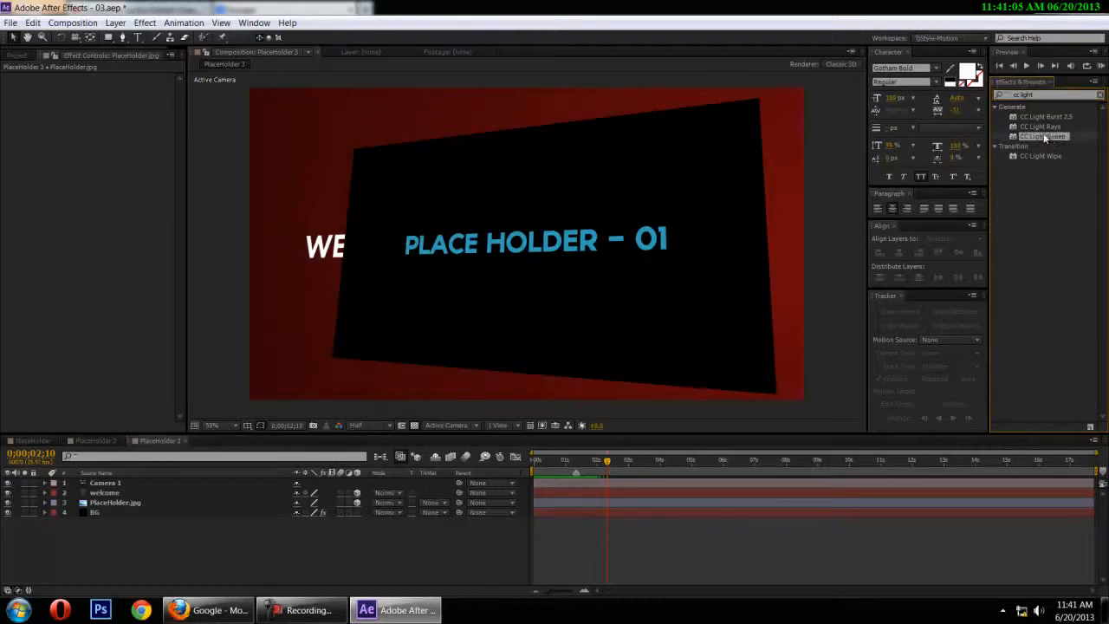
drag(1045, 136, 121, 507)
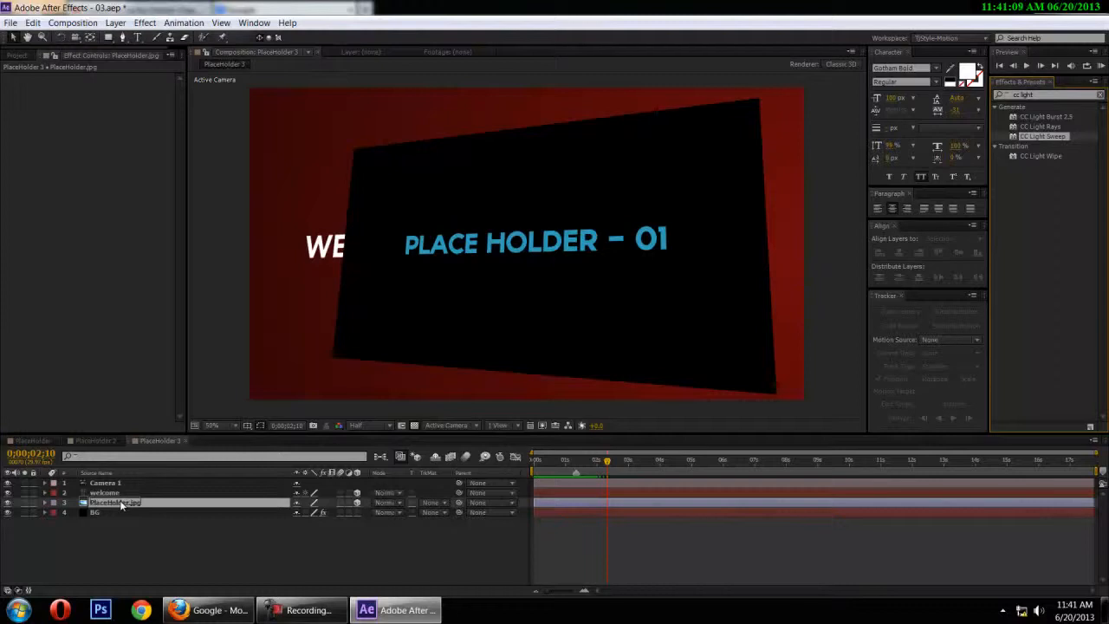
drag(121, 507, 122, 507)
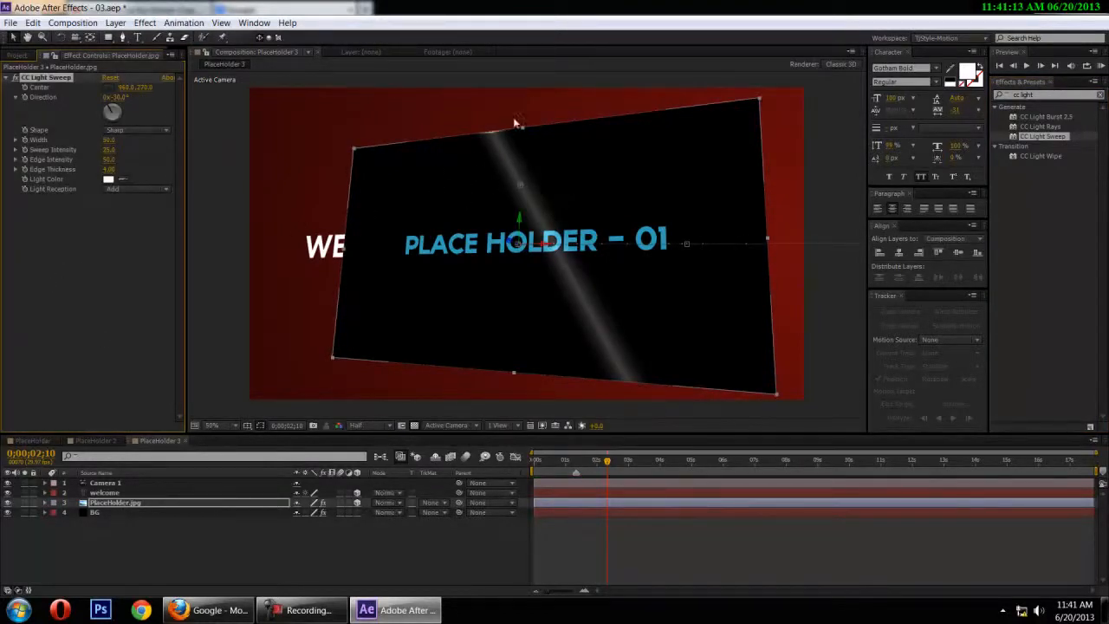
Set the CC Light Sweep's Direction to +30° and its Width to 70
drag(109, 100, 149, 96)
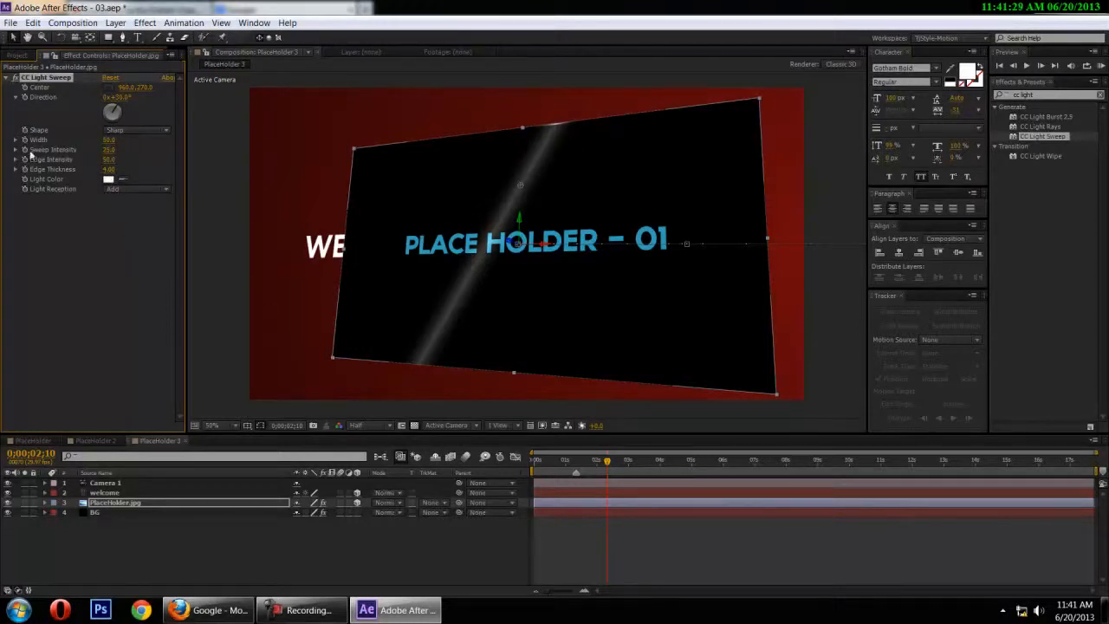
click(109, 140)
text(70)
key(Return)
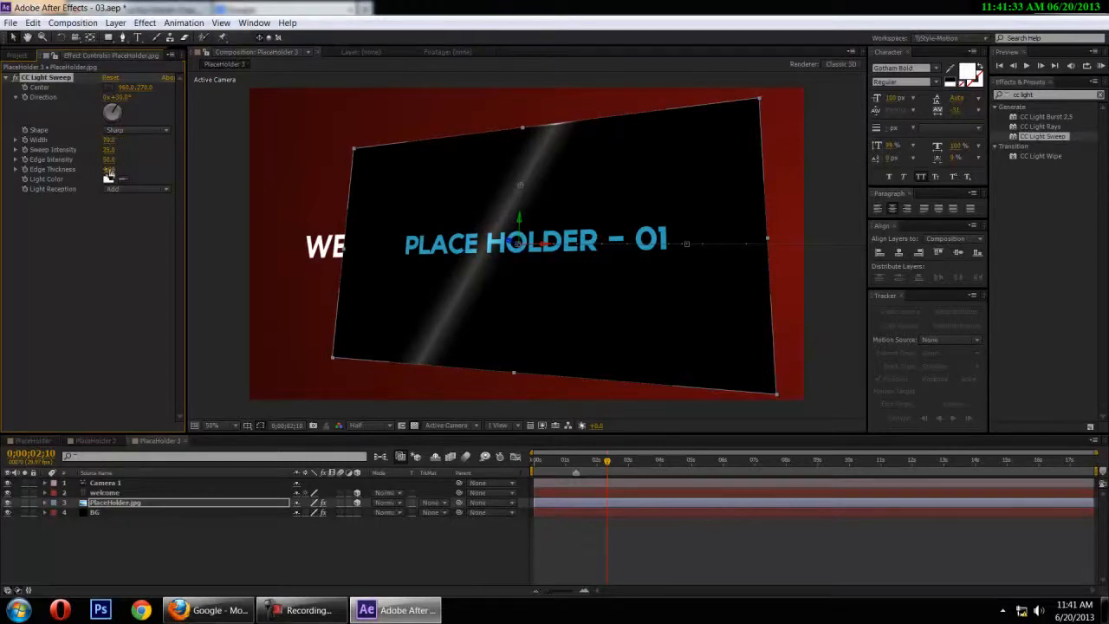
Try a stronger Sweep Intensity on the CC Light Sweep, settling on a value of 100
drag(106, 150, 207, 148)
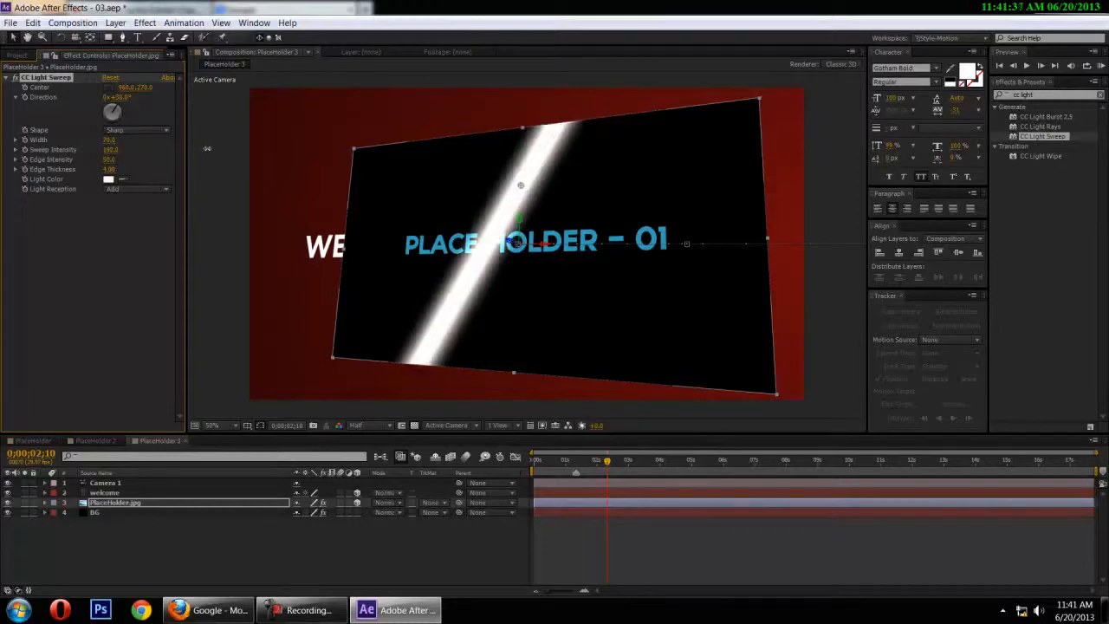
click(111, 150)
text(100)
key(Return)
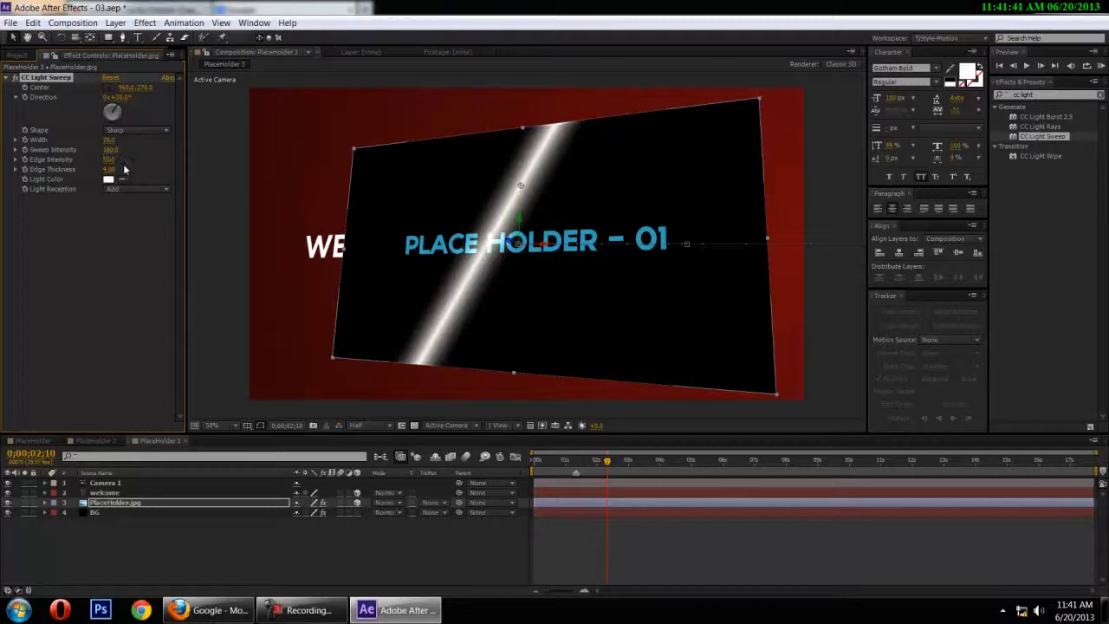
Set the CC Light Sweep's Edge Intensity and Edge Thickness to 0 and its Light Color to pure white
mouse_move(110, 159)
mouse_down()
mouse_move(168, 161)
mouse_move(2, 197)
mouse_up()
drag(114, 172, 78, 174)
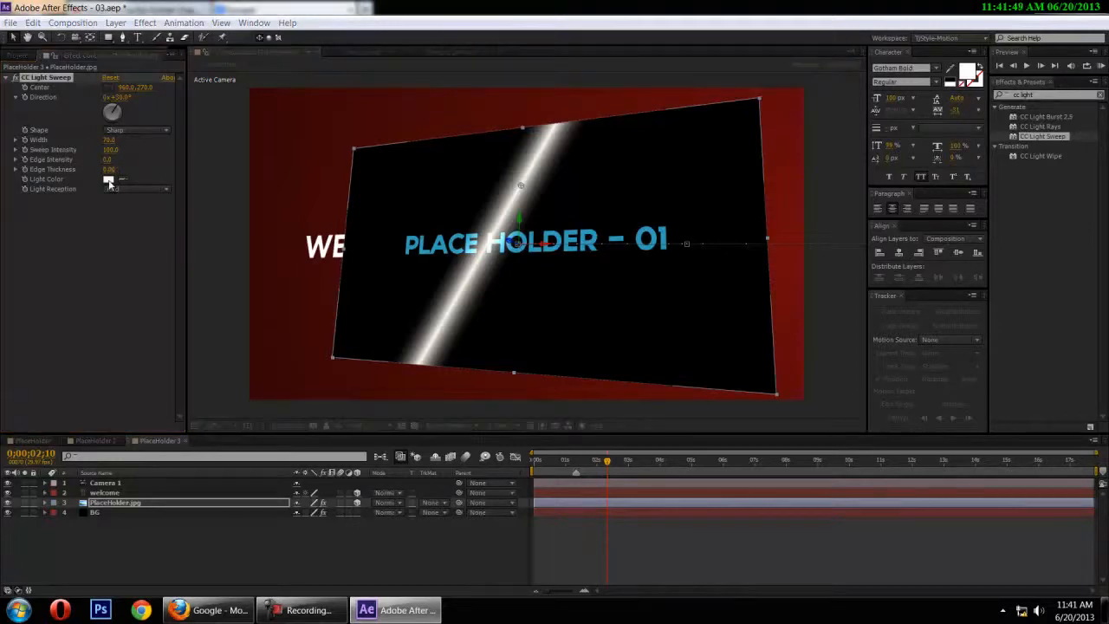
click(108, 180)
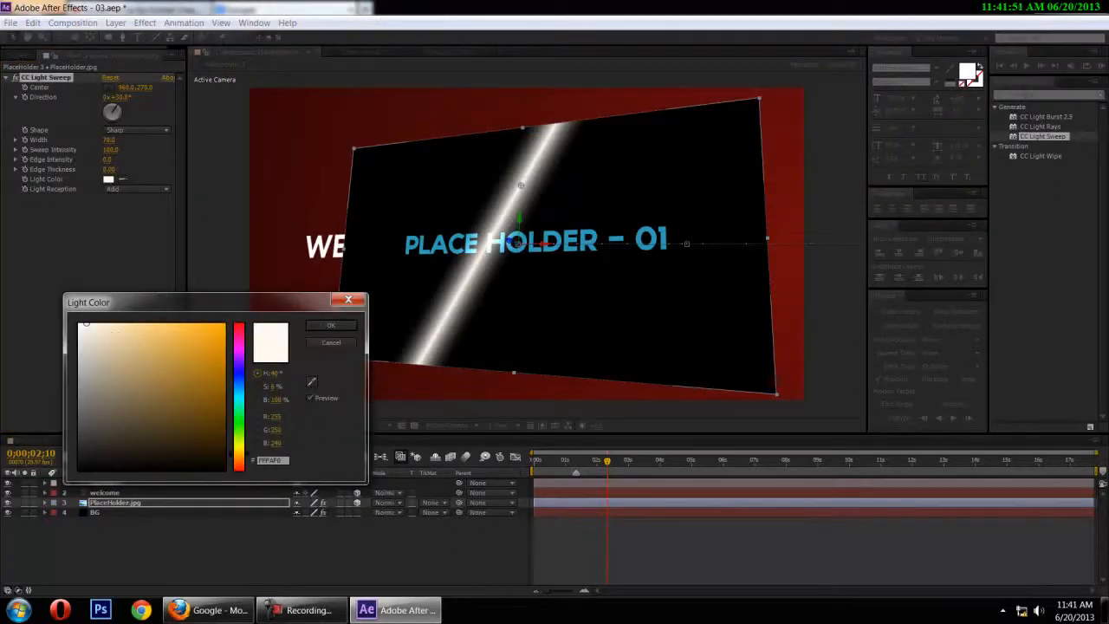
drag(80, 327, 6, 274)
click(330, 324)
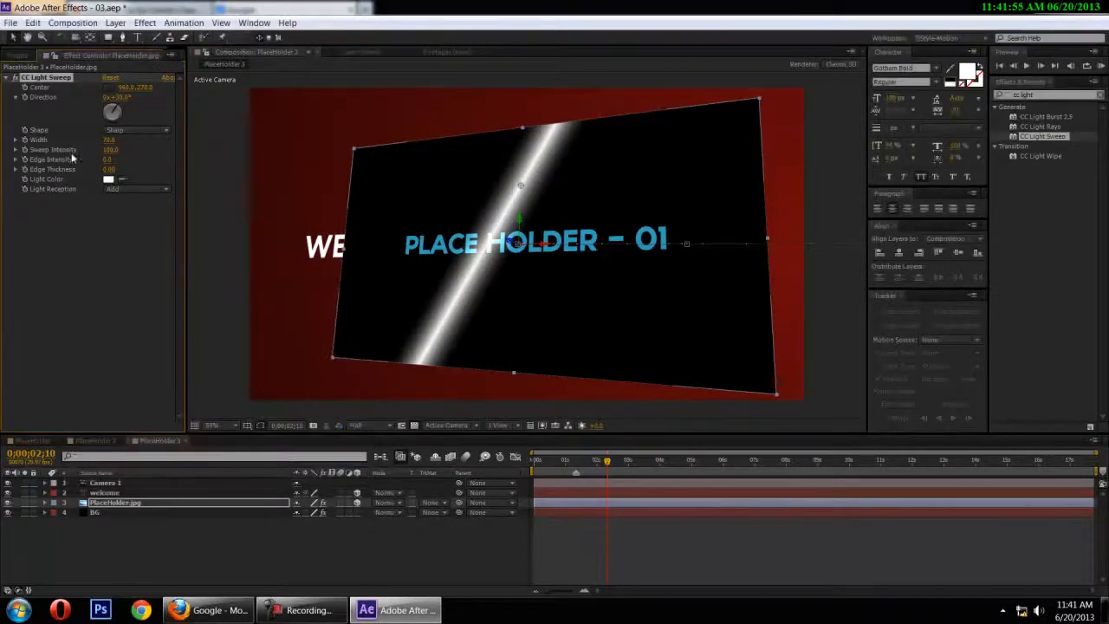
Try a wider and a narrower Width and a weaker Sweep Intensity on the CC Light Sweep
drag(109, 139, 267, 162)
drag(110, 139, 38, 155)
drag(108, 140, 31, 148)
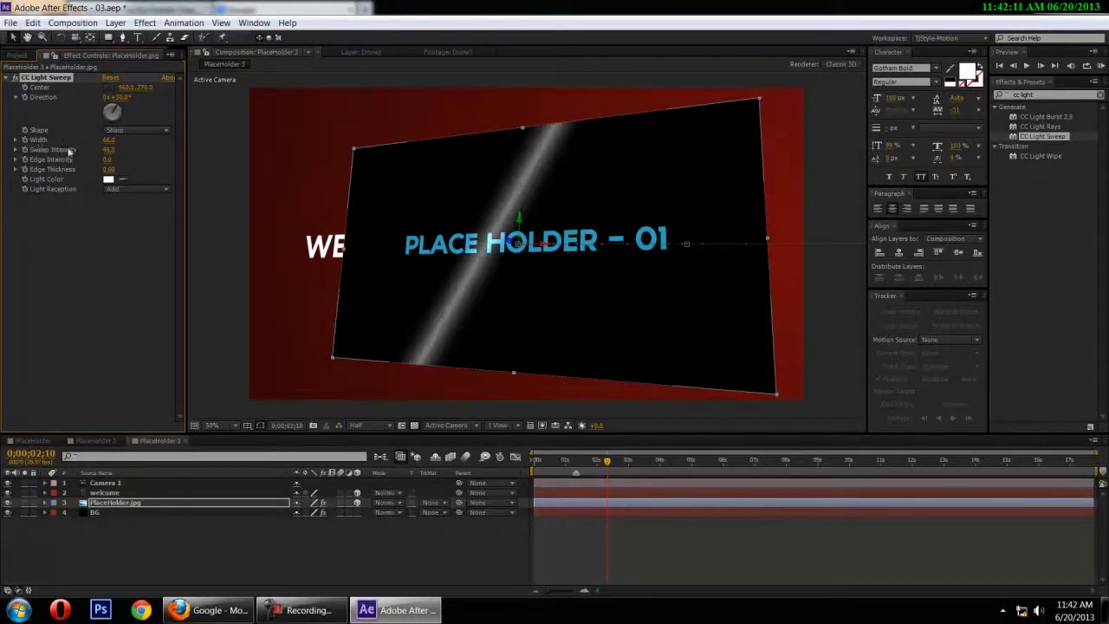
Check the Lion Comp 1 layer's light sweep in the PlaceHolder composition and set PlaceHolder 3's sweep to its Sweep Intensity and a Width of 76
click(32, 440)
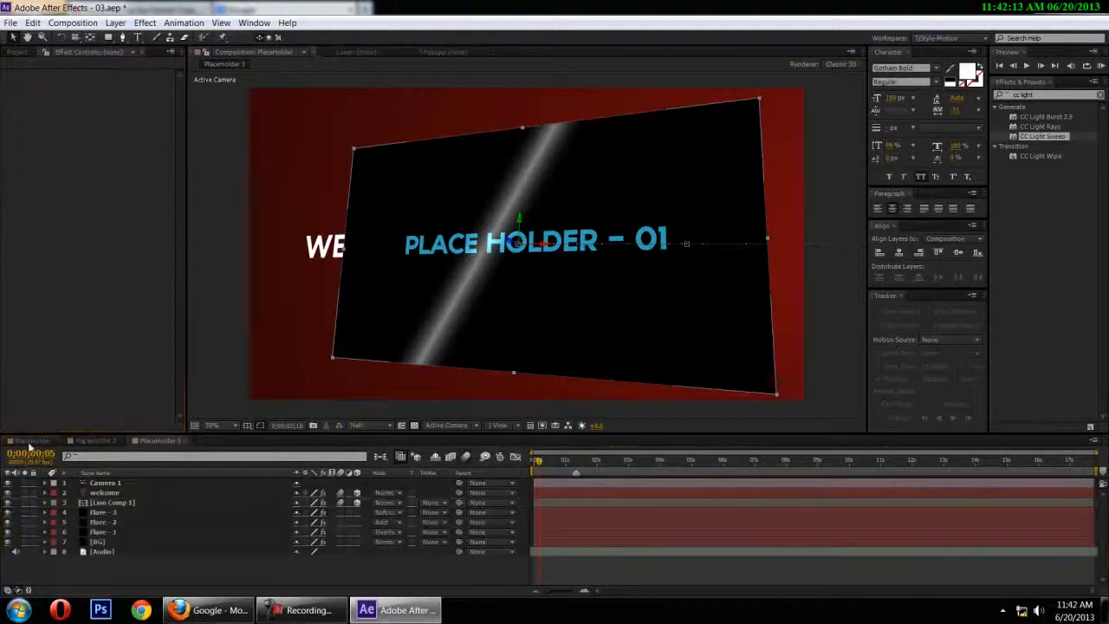
drag(553, 472, 608, 472)
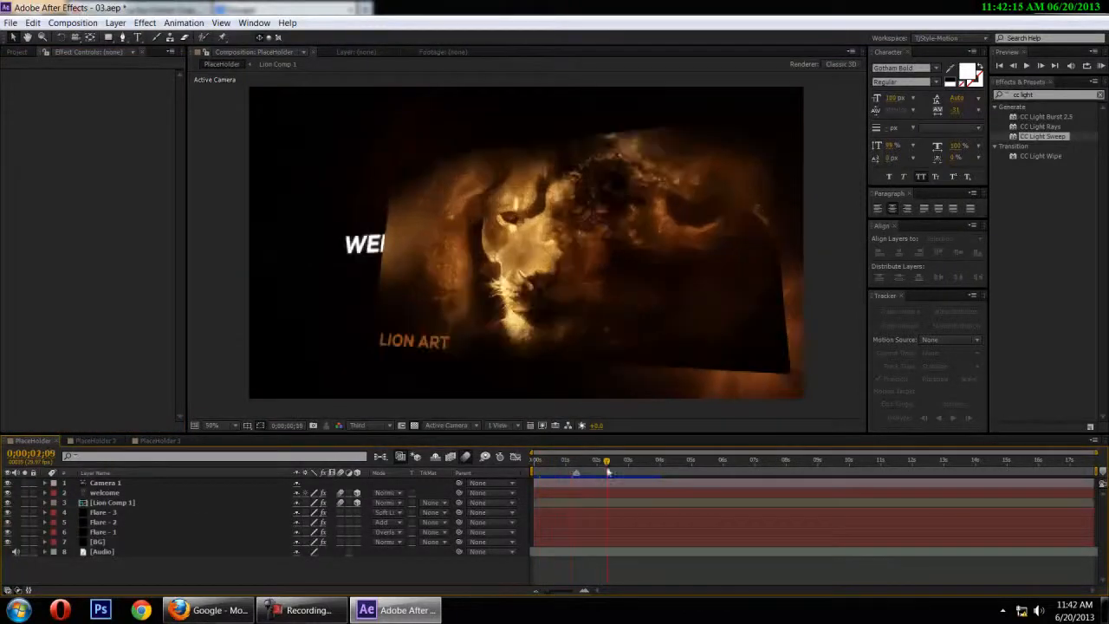
click(102, 503)
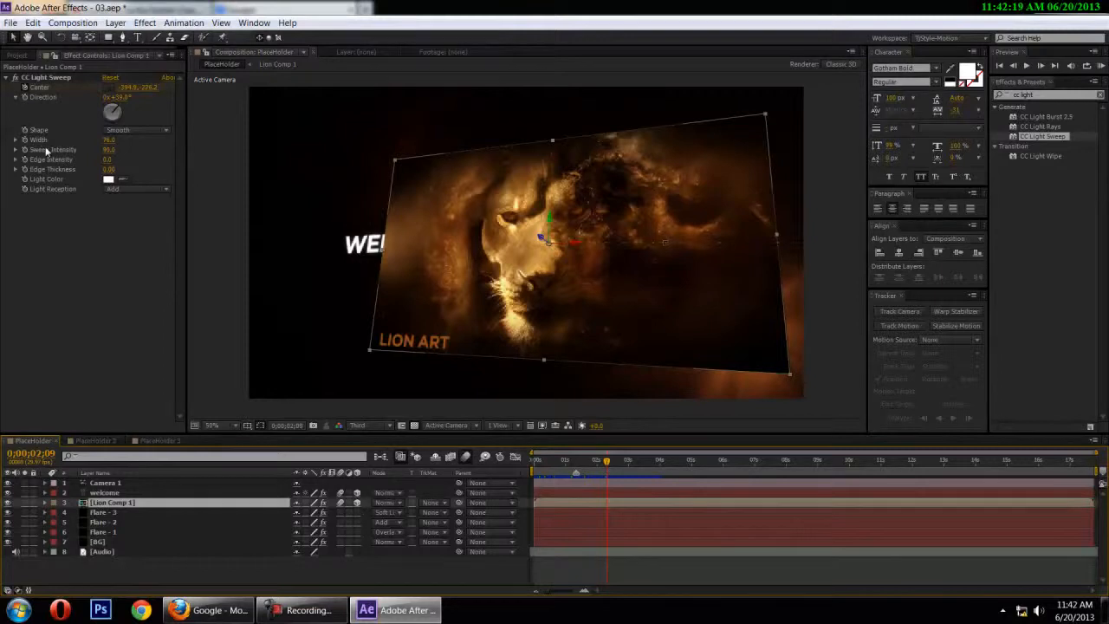
click(160, 441)
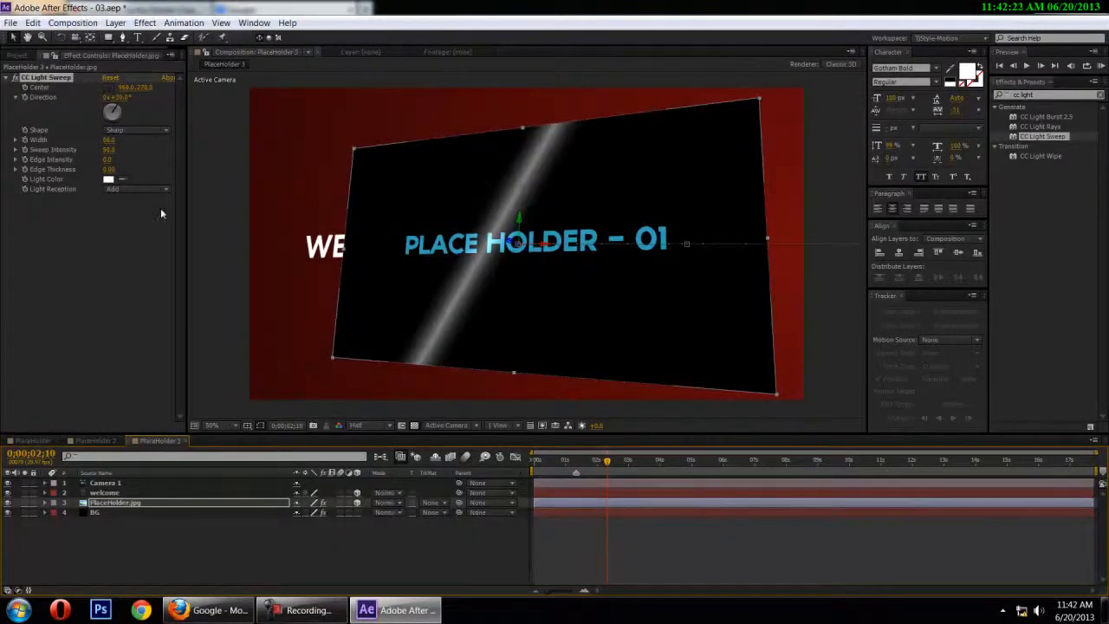
click(108, 139)
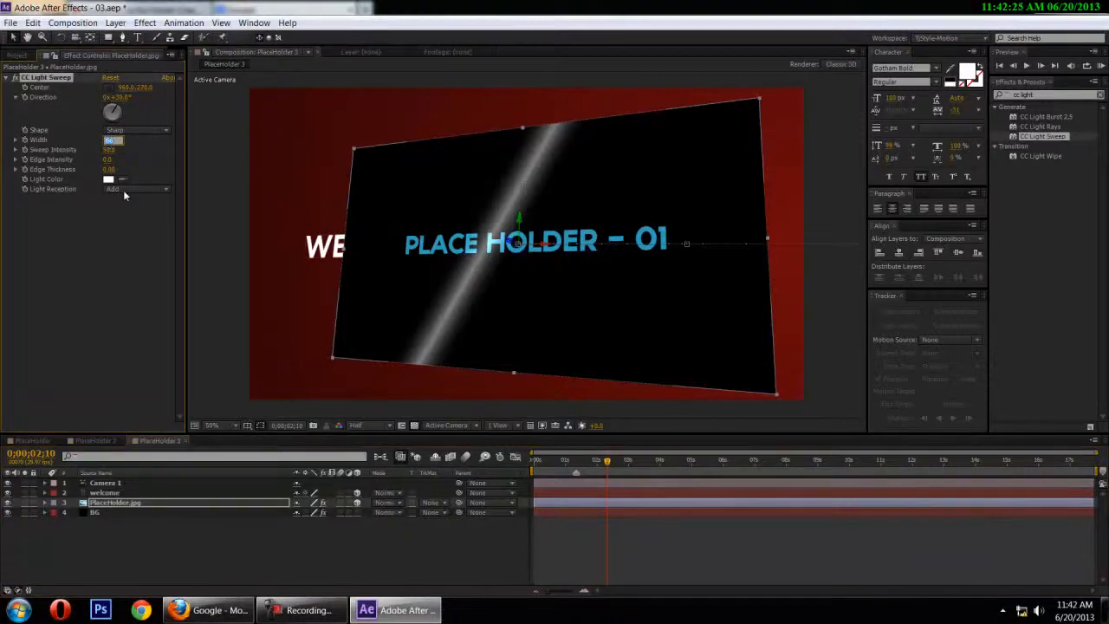
text(70)
click(124, 196)
click(107, 151)
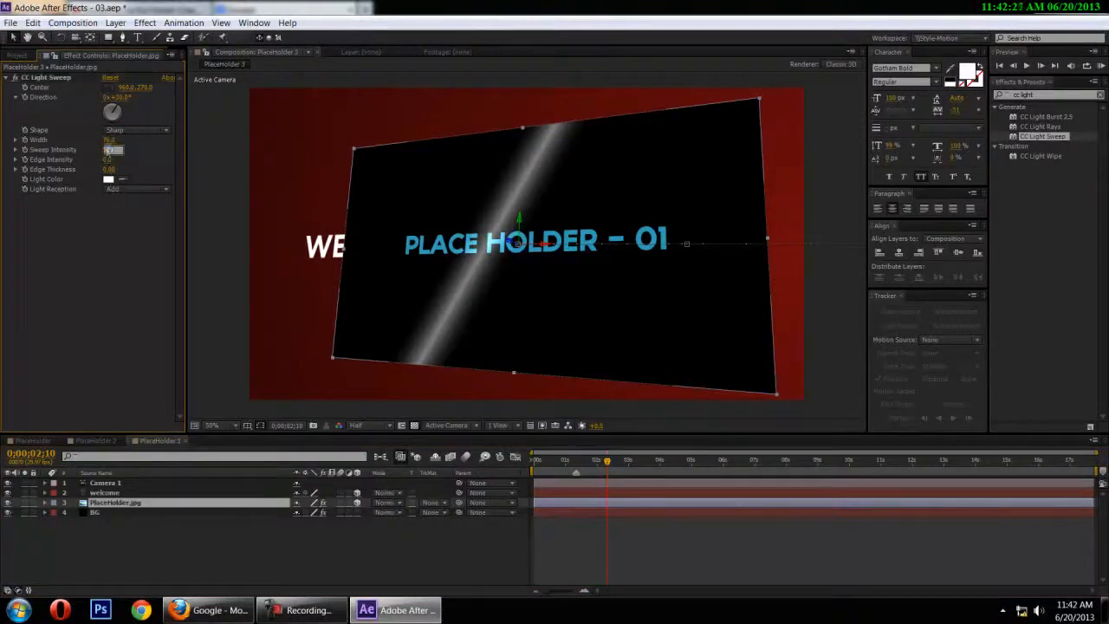
key(Return)
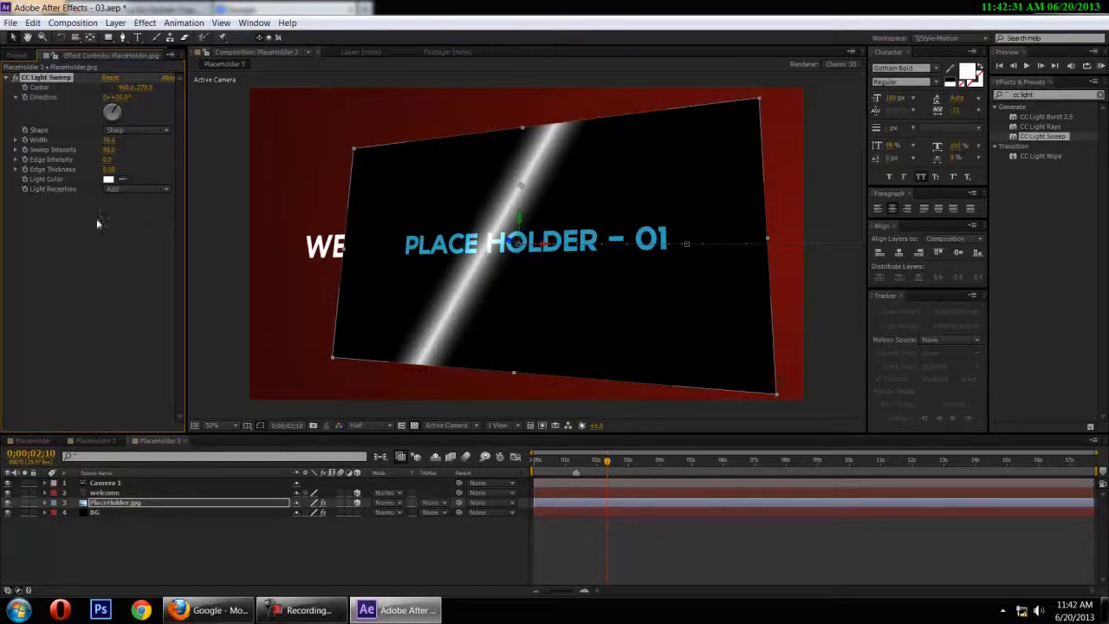
Compare the sweep shape with the PlaceHolder composition and set the PlaceHolder.jpg layer's CC Light Sweep Shape to Smooth
click(27, 442)
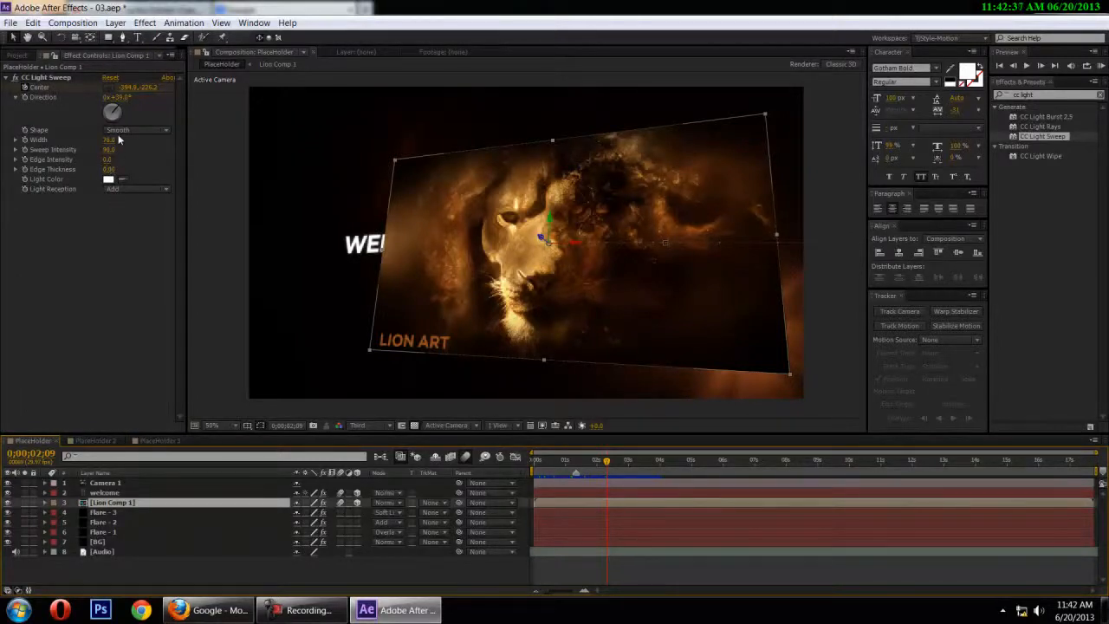
click(152, 441)
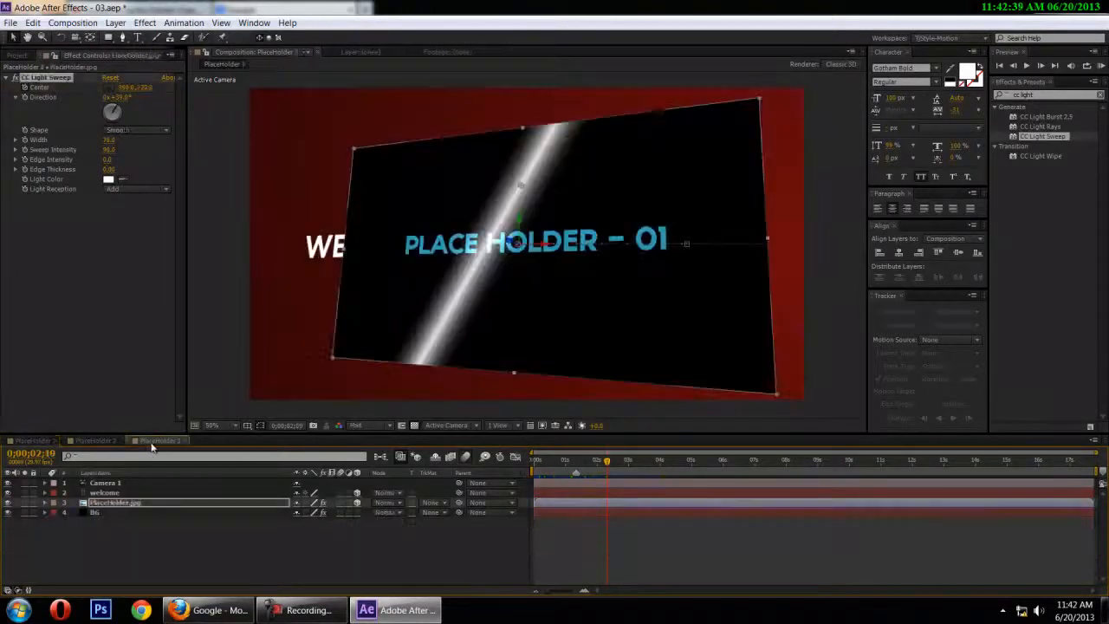
click(113, 129)
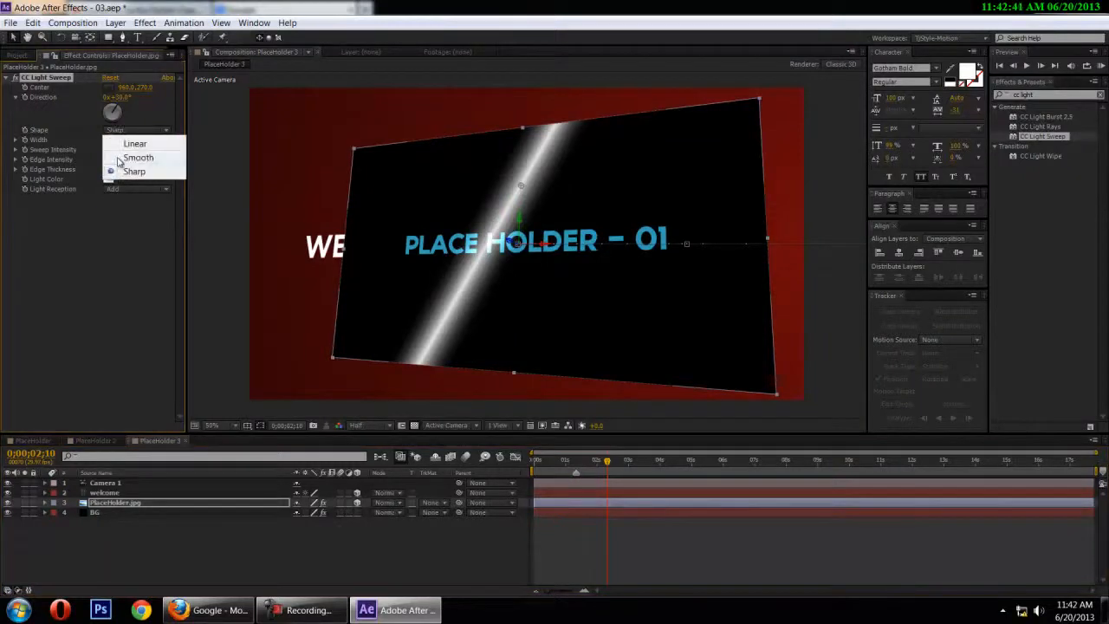
click(130, 158)
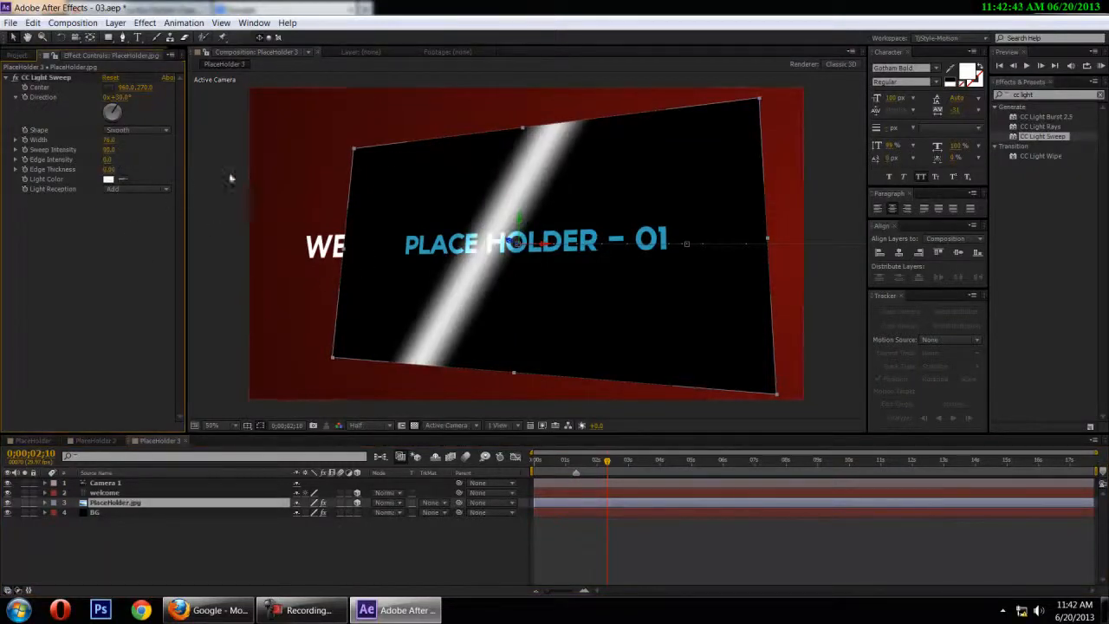
At 0;00;02;10, keyframe the CC Light Sweep's Center just outside the placeholder's left edge
mouse_move(596, 467)
mouse_down()
mouse_move(565, 468)
mouse_move(607, 466)
mouse_up()
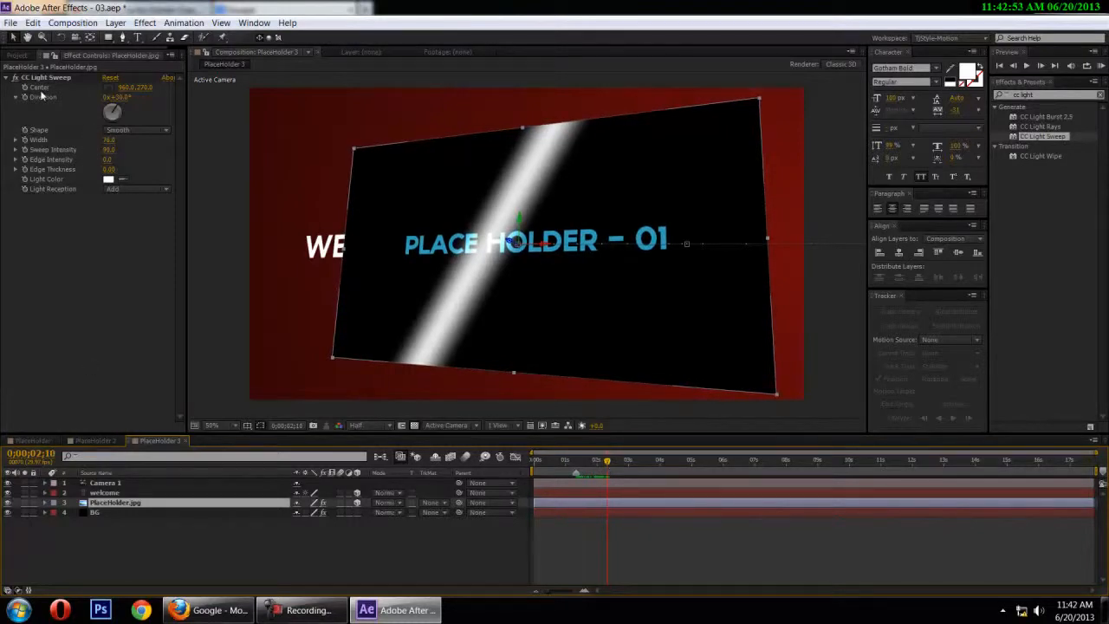
click(46, 77)
drag(521, 187, 310, 185)
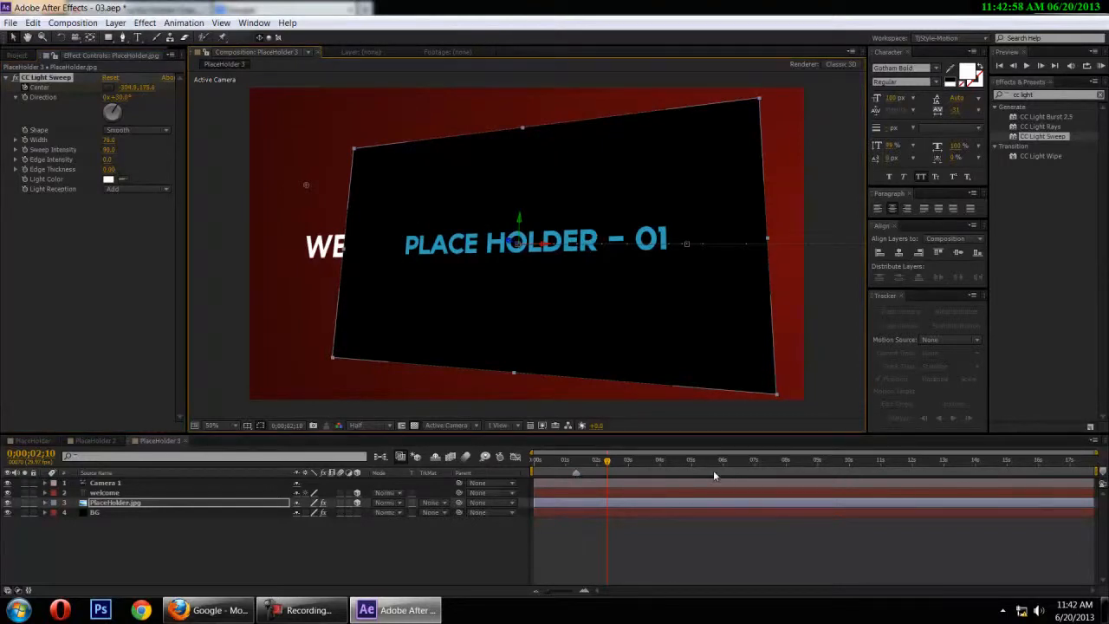
Reveal the PlaceHolder.jpg layer's keyframed properties and, at 0;00;03;10, keyframe the CC Light Sweep's Center far beyond the placeholder's right edge
key(shift+Page_Down)
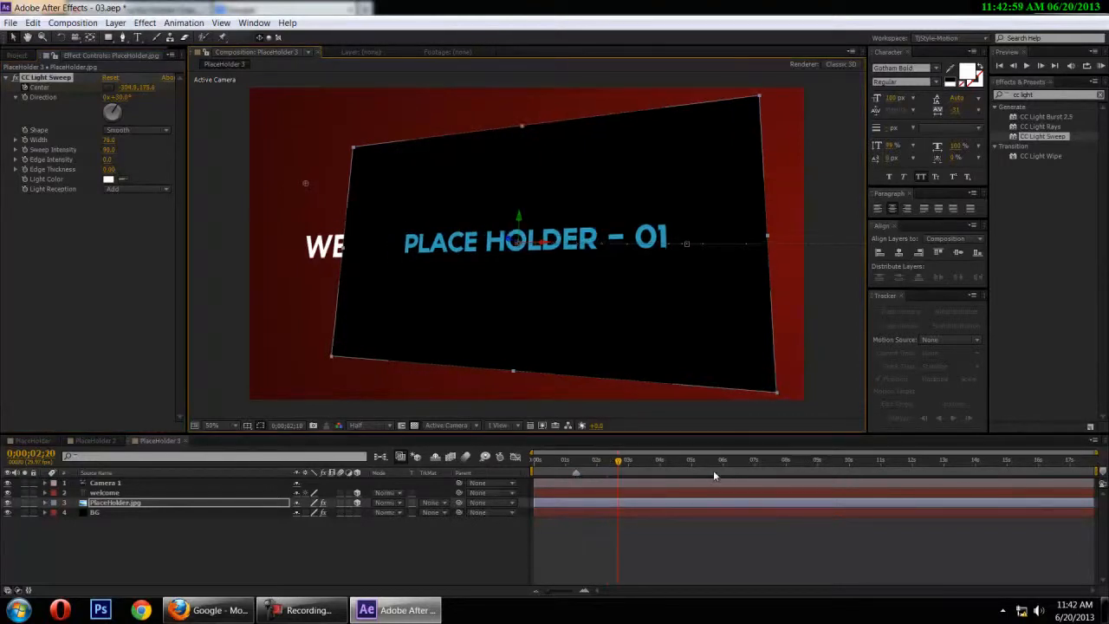
click(144, 498)
key(u)
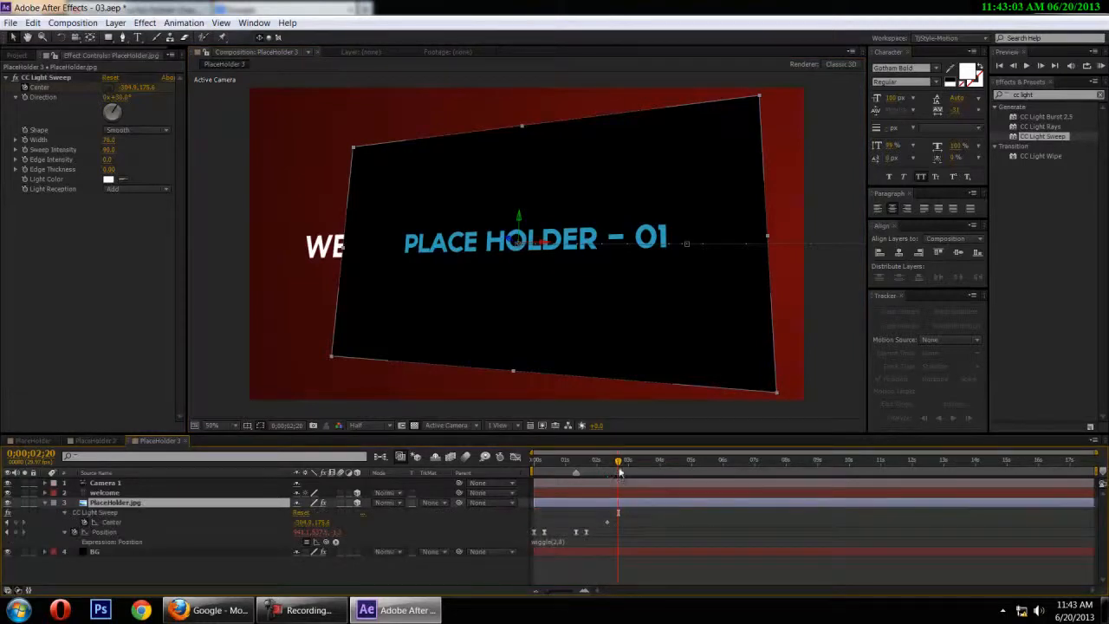
drag(620, 472, 611, 472)
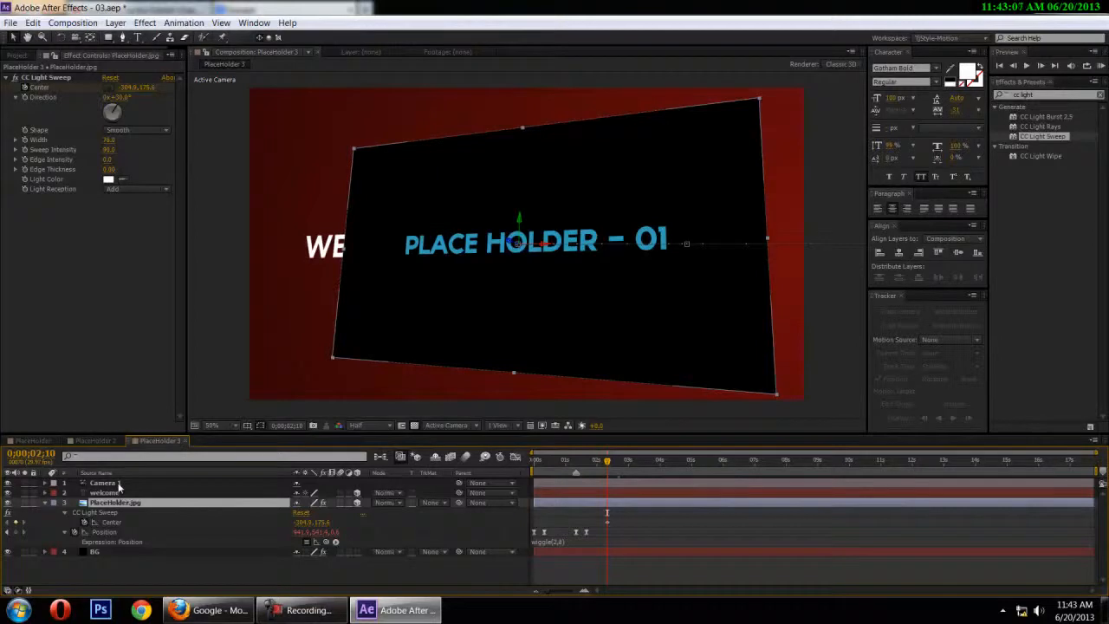
key(shift+Page_Down)
key(shift+Page_Down)
key(shift+Page_Down)
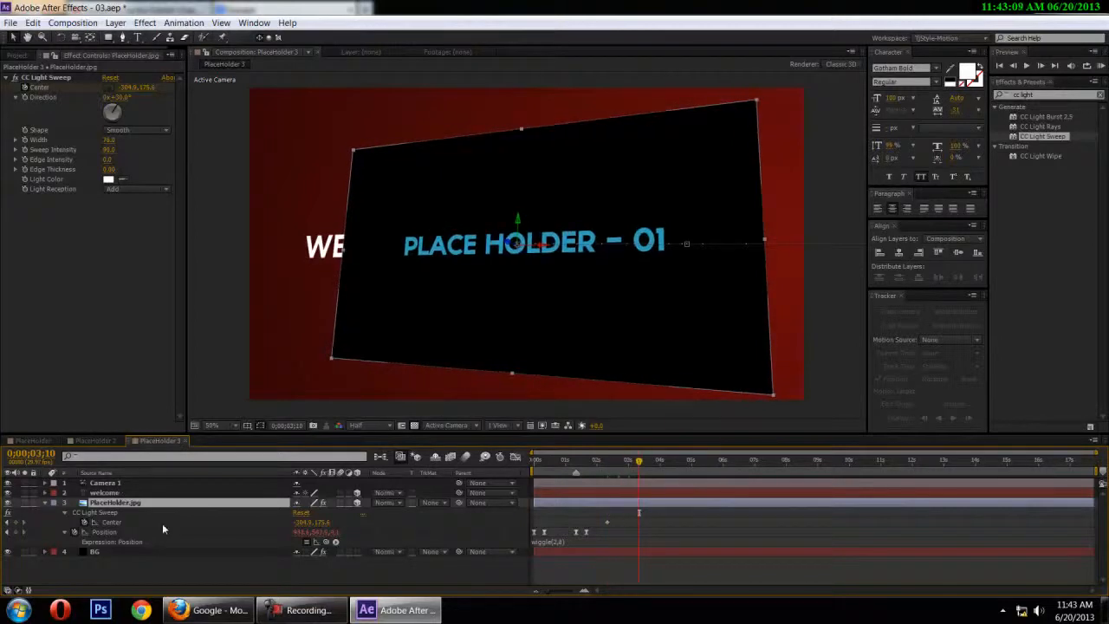
click(41, 88)
click(44, 77)
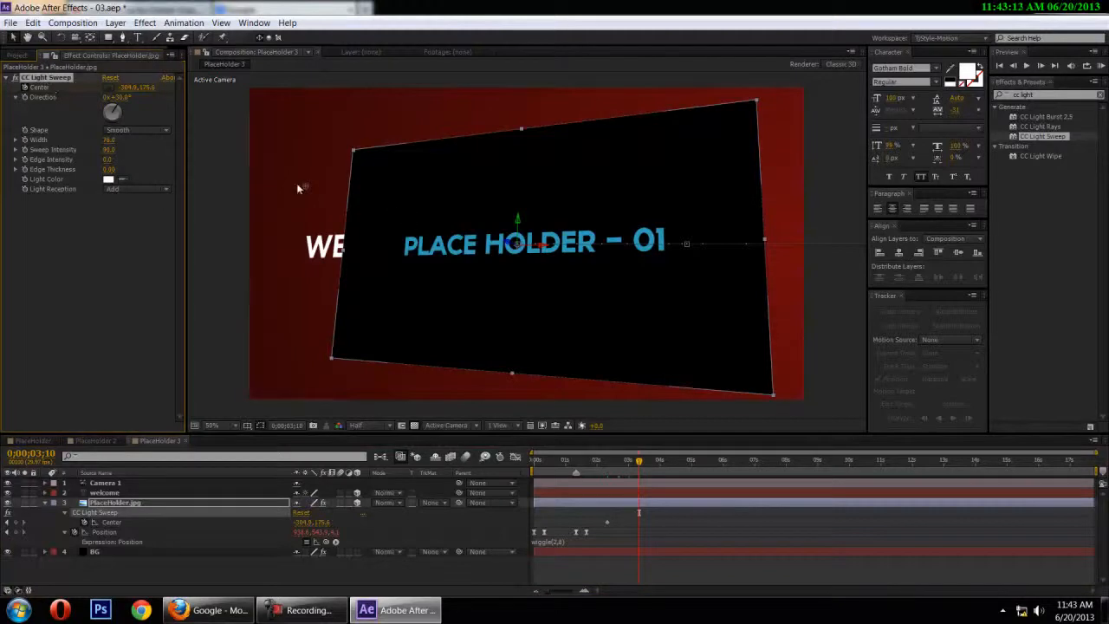
drag(305, 187, 996, 446)
Preview the animated light sweep with the composition zoomed back in and collapse the PlaceHolder.jpg layer's properties
drag(638, 462, 555, 461)
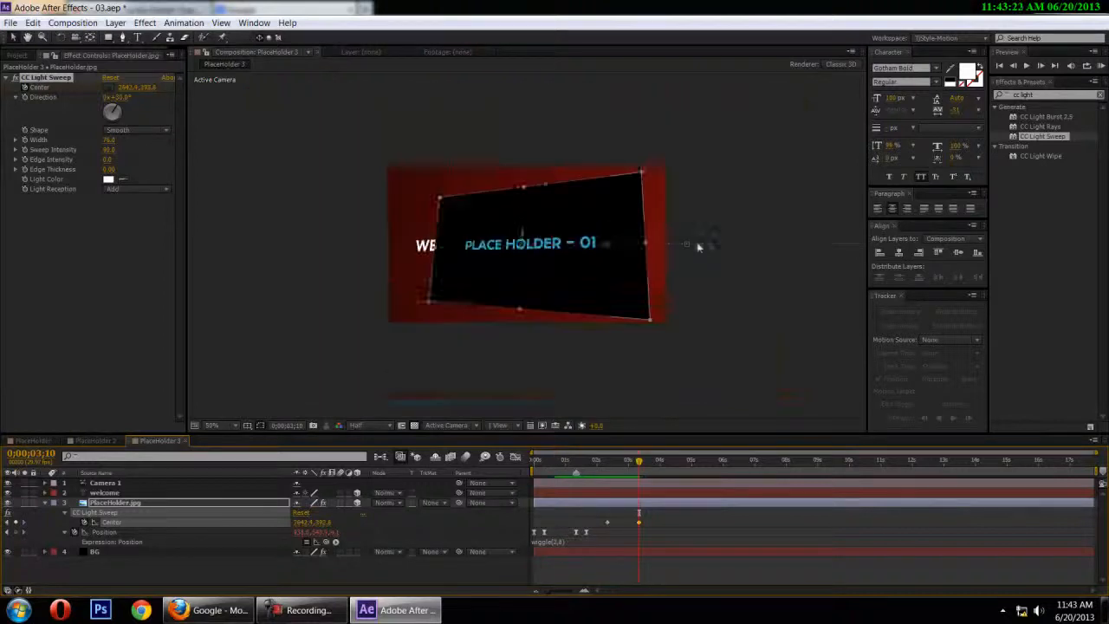
click(782, 312)
scroll(782, 312, up, 2)
drag(644, 473, 504, 459)
key(u)
key(u)
key(KP_0)
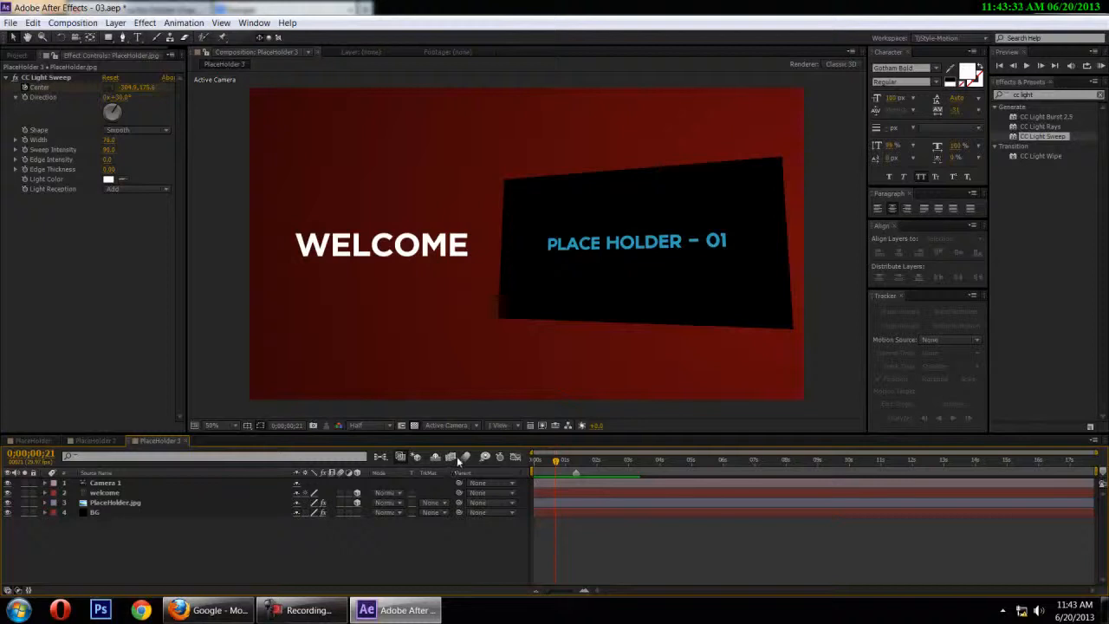
Enable motion blur for the welcome and PlaceHolder.jpg layers and the composition, and preview the animation from the start
click(543, 465)
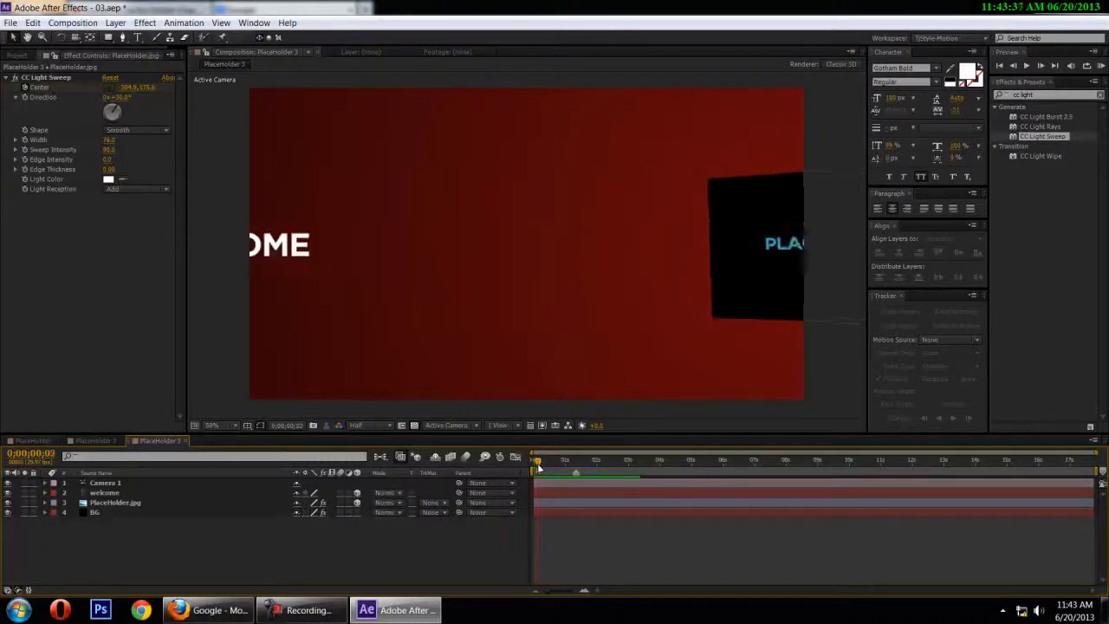
click(466, 457)
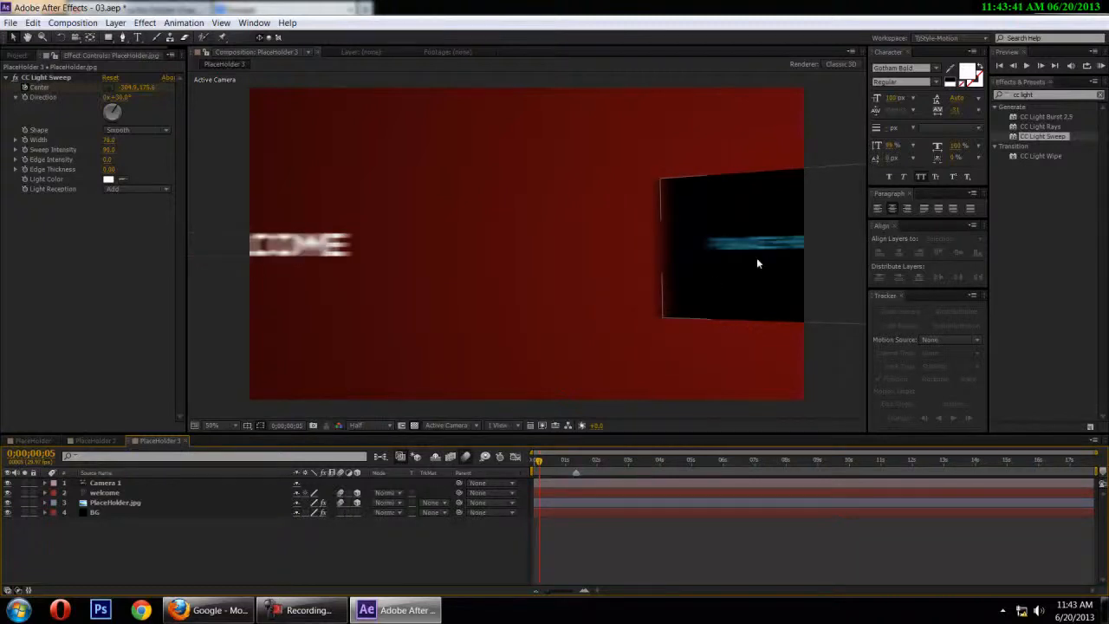
drag(538, 463, 514, 473)
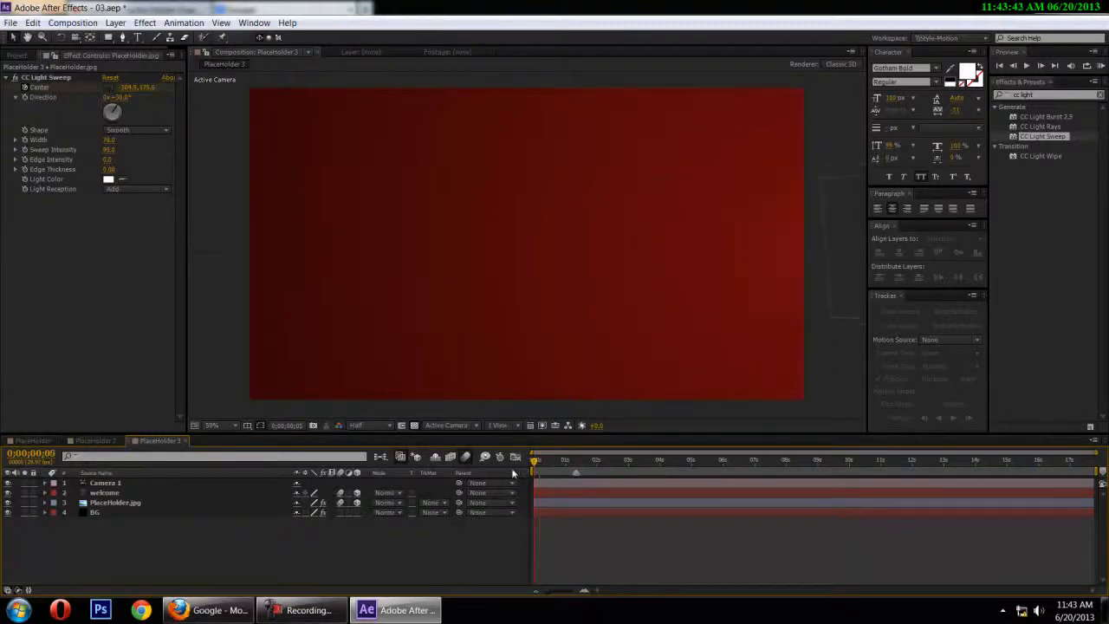
key(space)
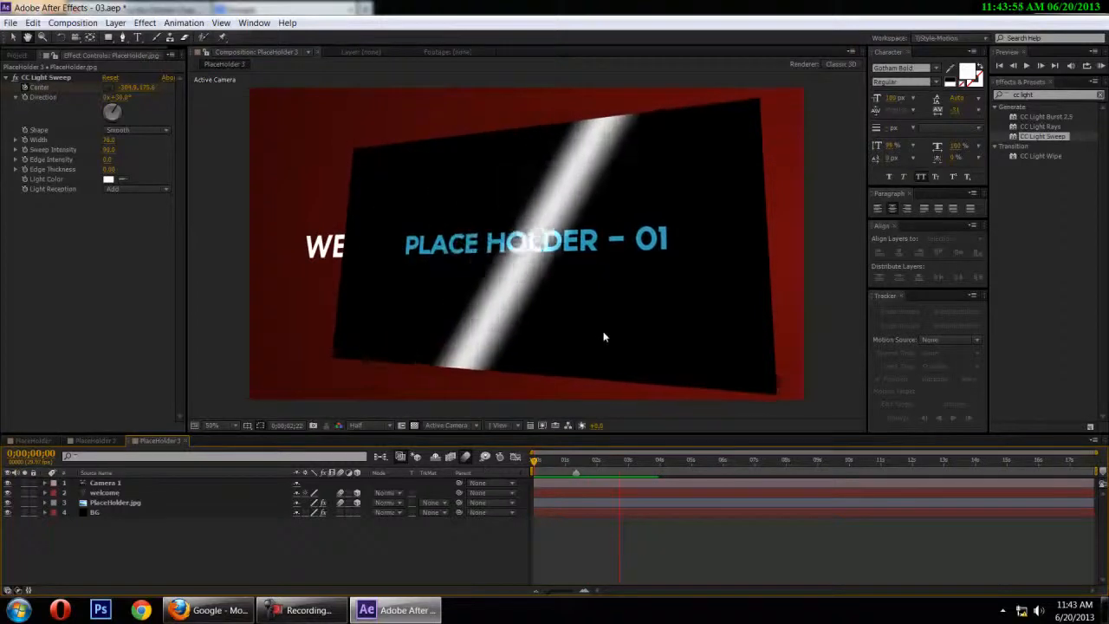
click(305, 610)
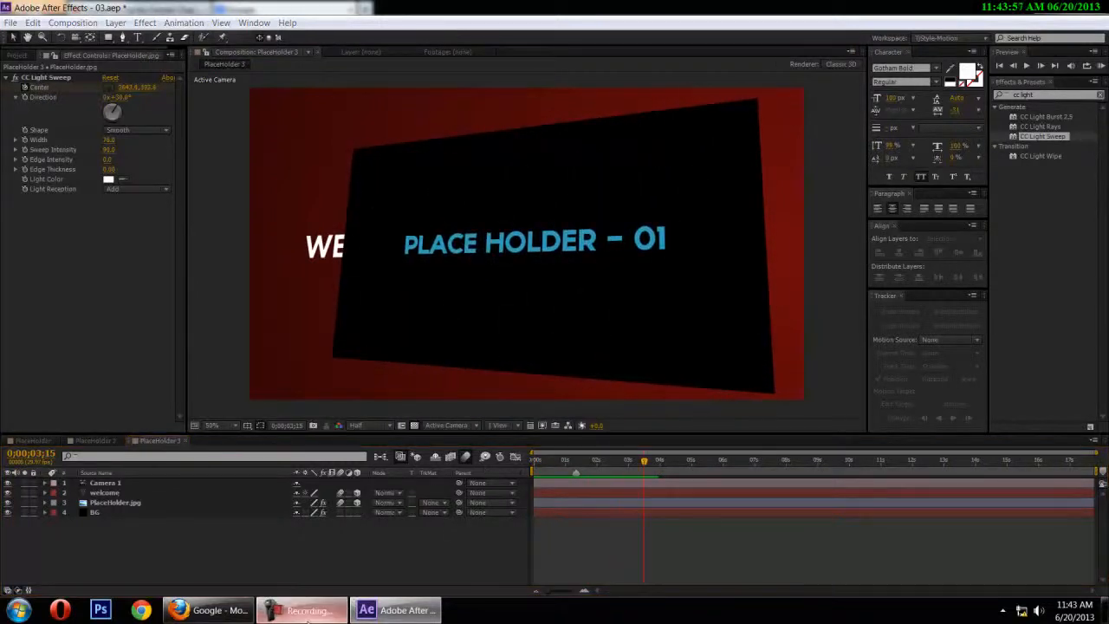